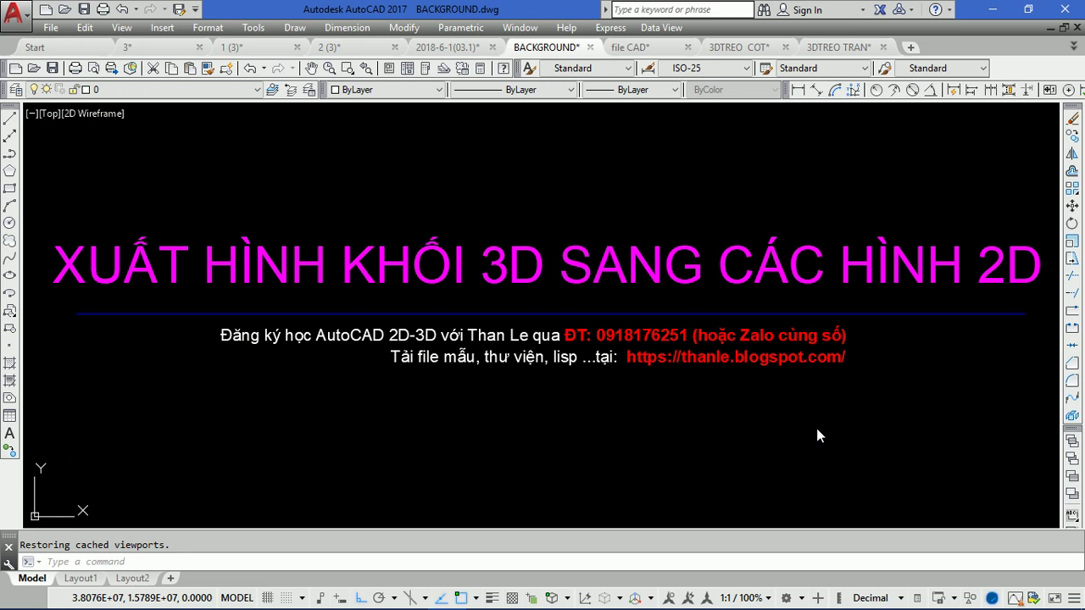
# Switch from the BACKGROUND title sheet to the 3DTREO COT wireframe bracket drawing.
pyautogui.click(738, 51)
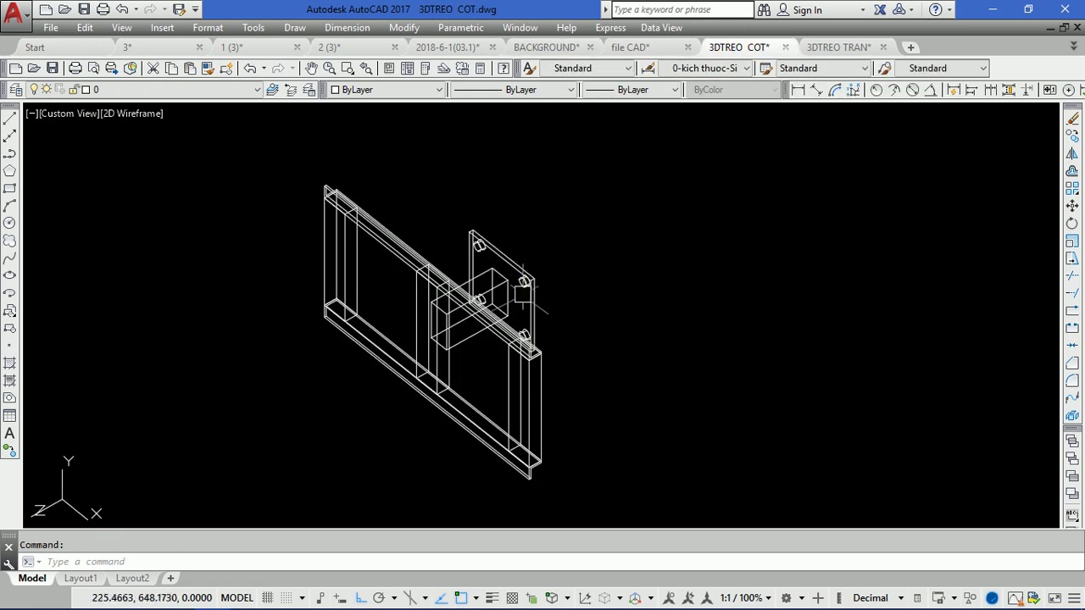
# Zoom to extents, shade and orbit the COT bracket, then switch to the 3DTREO TRAN drawing.
pyautogui.scroll(1, 150, 261)
pyautogui.middleClick(509, 218)
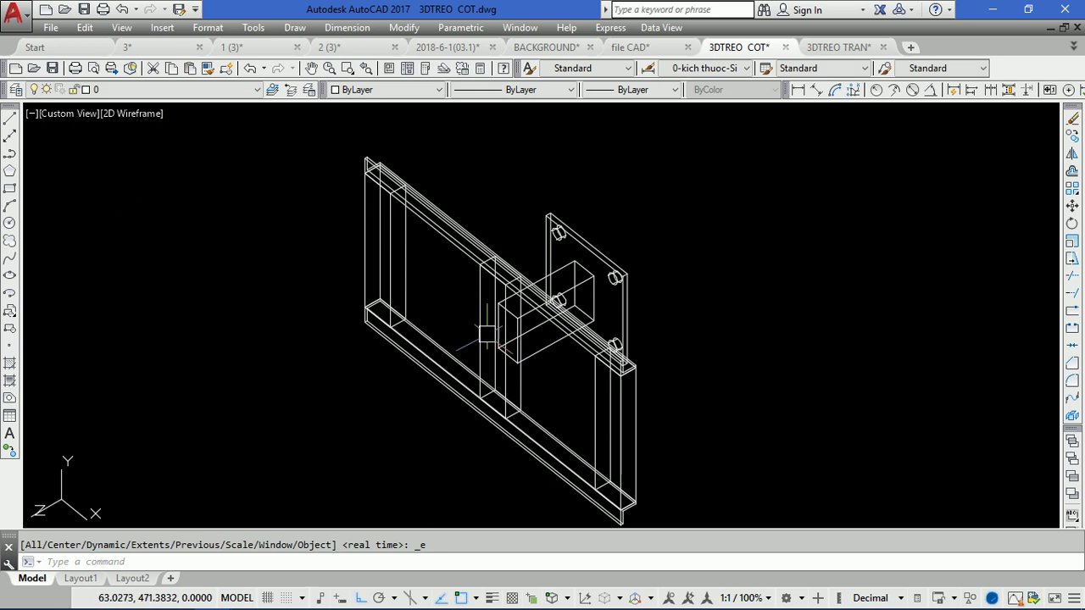
pyautogui.click(145, 114)
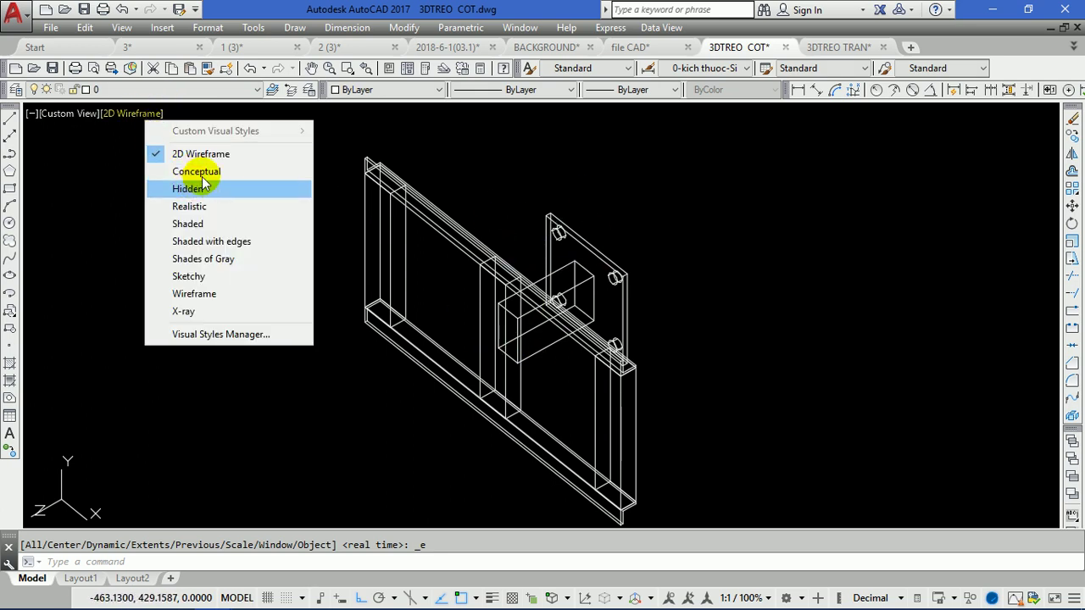
pyautogui.click(213, 224)
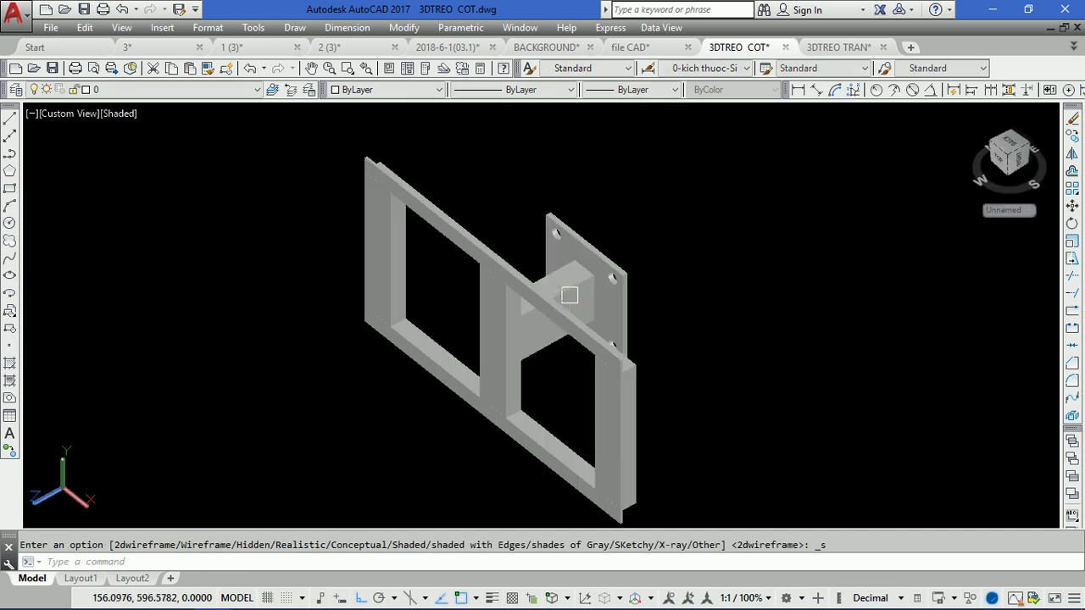
pyautogui.moveTo(566, 295)
pyautogui.keyDown('shift'); pyautogui.mouseDown(button='middle')
pyautogui.moveTo(449, 275)
pyautogui.moveTo(528, 300)
pyautogui.moveTo(605, 283)
pyautogui.moveTo(567, 319)
pyautogui.moveTo(557, 314)
pyautogui.mouseUp(button='middle'); pyautogui.keyUp('shift')
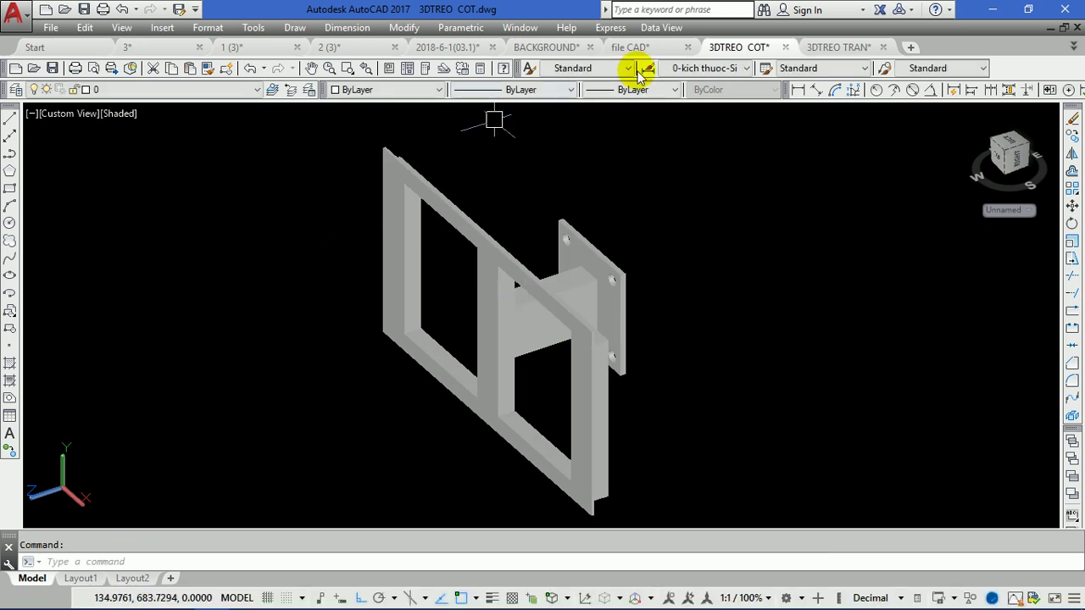
pyautogui.click(818, 47)
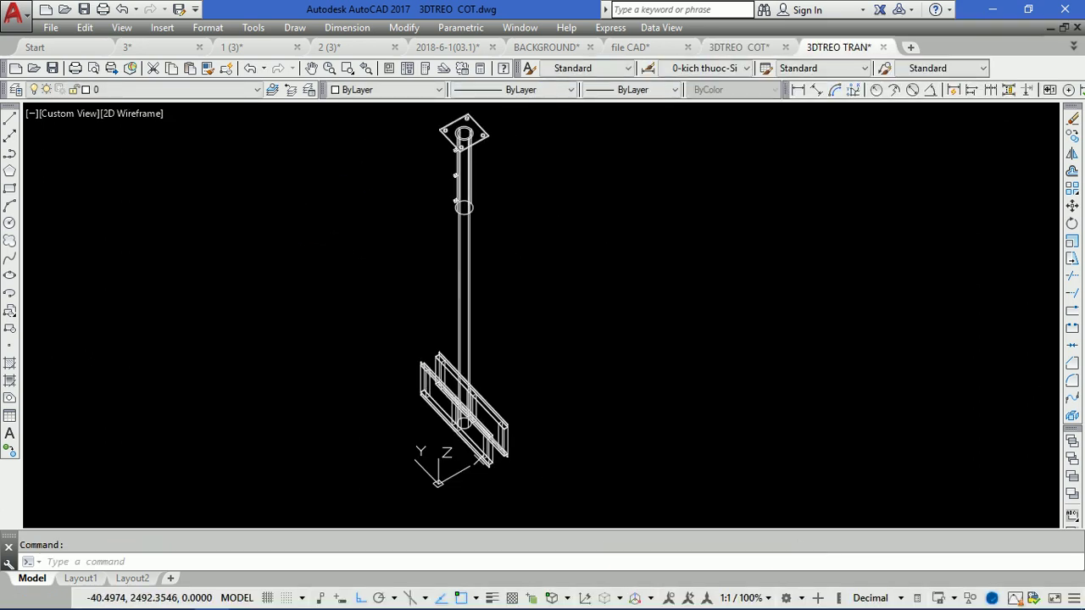
# Display the 3DTREO TRAN pole model Shaded and orbit it toward a front view.
pyautogui.click(148, 112)
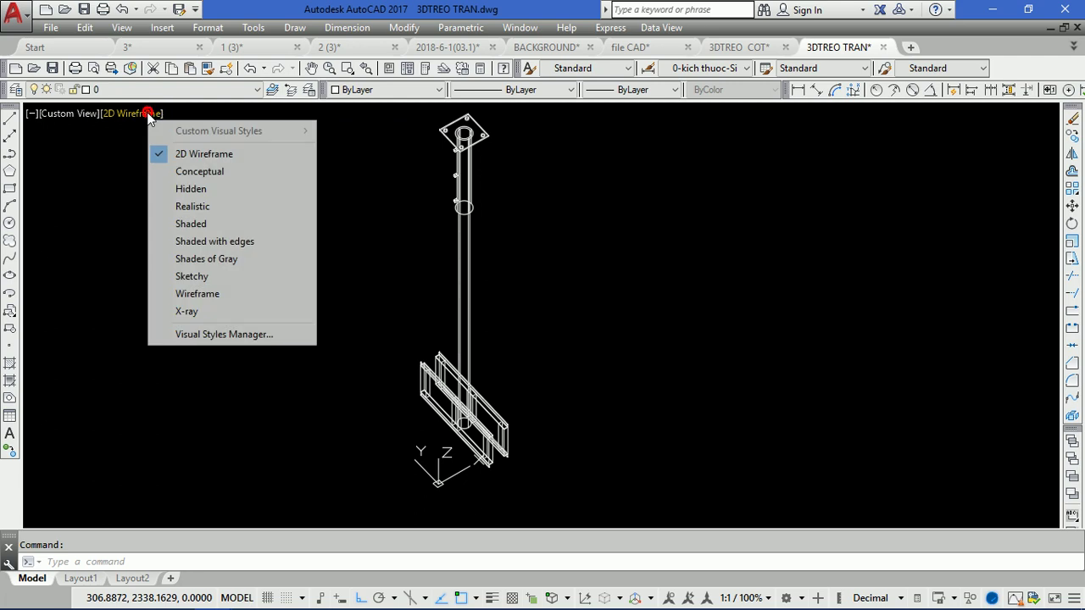
pyautogui.click(195, 224)
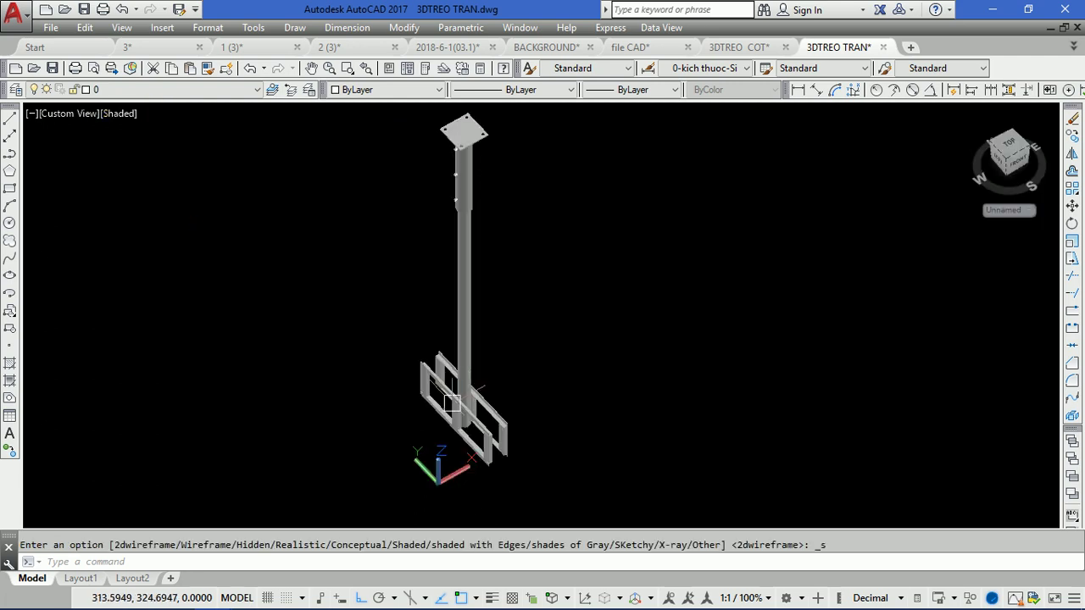
pyautogui.scroll(3, 463, 414)
pyautogui.moveTo(505, 392)
pyautogui.keyDown('shift'); pyautogui.mouseDown(button='middle')
pyautogui.moveTo(460, 359)
pyautogui.moveTo(441, 290)
pyautogui.moveTo(475, 225)
pyautogui.moveTo(488, 281)
pyautogui.moveTo(460, 358)
pyautogui.moveTo(412, 370)
pyautogui.moveTo(371, 361)
pyautogui.moveTo(334, 314)
pyautogui.moveTo(417, 365)
pyautogui.moveTo(467, 370)
pyautogui.moveTo(491, 412)
pyautogui.mouseUp(button='middle'); pyautogui.keyUp('shift')
pyautogui.scroll(5, 476, 389)
pyautogui.scroll(-5, 487, 449)
pyautogui.scroll(-2, 484, 484)
pyautogui.scroll(5, 491, 242)
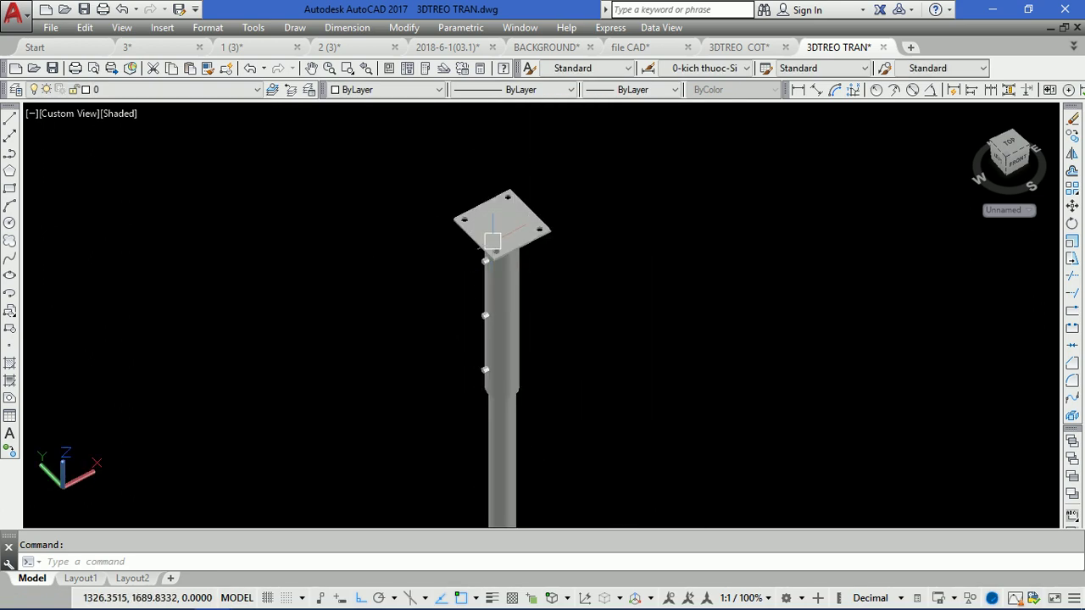
pyautogui.scroll(3, 494, 243)
# Orbit the pole to a side view and pan so the base frames sit lower and left.
pyautogui.moveTo(494, 242)
pyautogui.keyDown('shift'); pyautogui.mouseDown(button='middle')
pyautogui.moveTo(508, 279)
pyautogui.moveTo(582, 169)
pyautogui.moveTo(702, 228)
pyautogui.moveTo(755, 289)
pyautogui.moveTo(605, 341)
pyautogui.moveTo(494, 314)
pyautogui.moveTo(494, 252)
pyautogui.mouseUp(button='middle'); pyautogui.keyUp('shift')
pyautogui.scroll(-5, 568, 182)
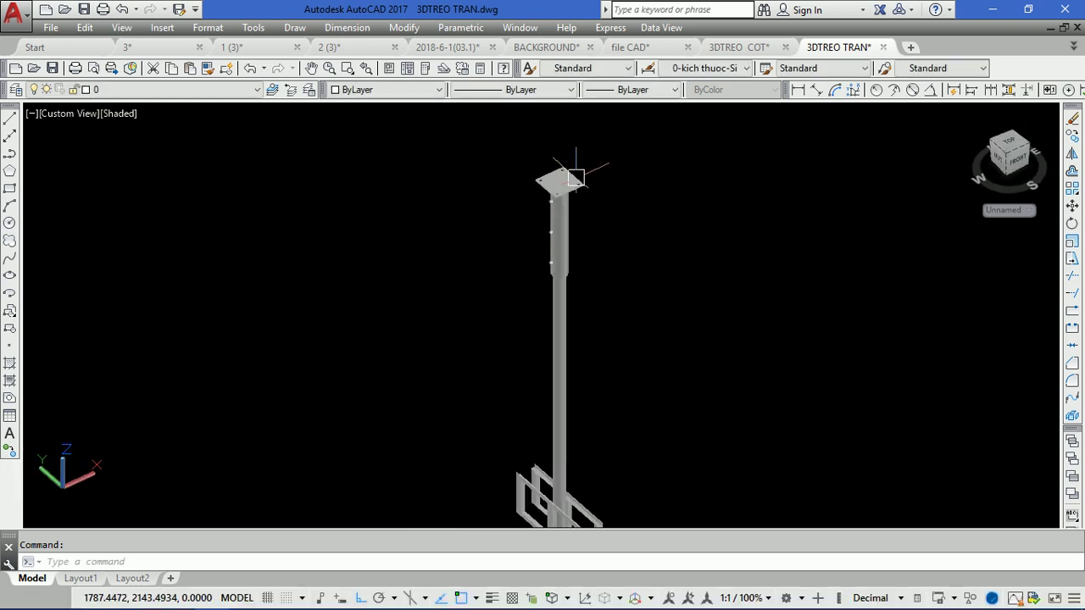
pyautogui.moveTo(569, 182); pyautogui.dragTo(580, 50, button='middle')
pyautogui.moveTo(593, 308)
pyautogui.mouseDown(button='middle')
pyautogui.moveTo(521, 391)
pyautogui.moveTo(499, 363)
pyautogui.mouseUp(button='middle')
pyautogui.scroll(-1, 521, 391)
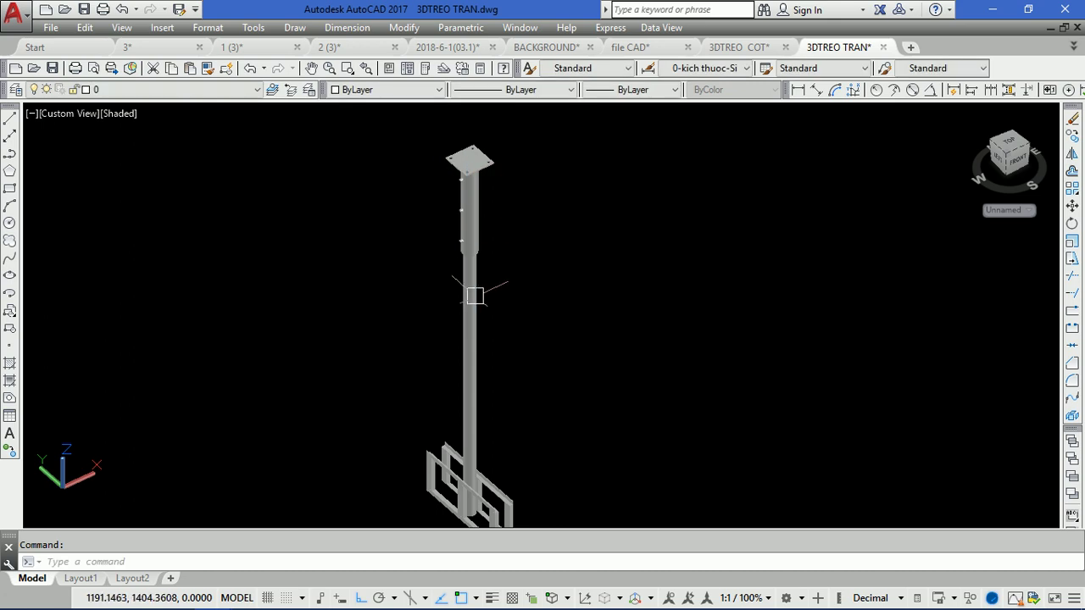
pyautogui.moveTo(513, 256); pyautogui.dragTo(480, 279, button='middle')
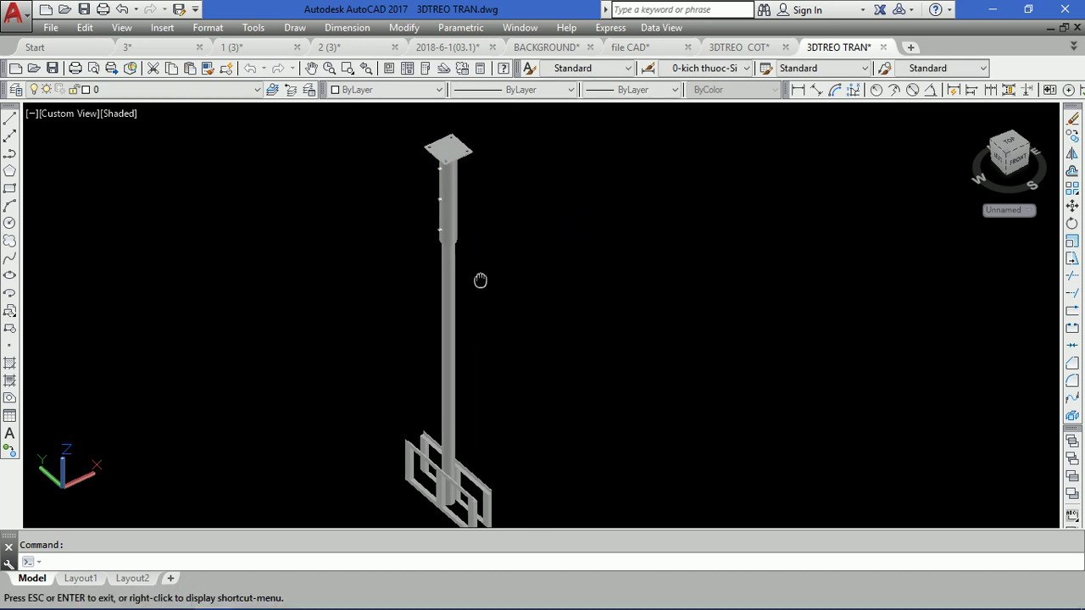
# Bring the column-mounted support drawing into view in the file CAD drawing.
pyautogui.click(714, 49)
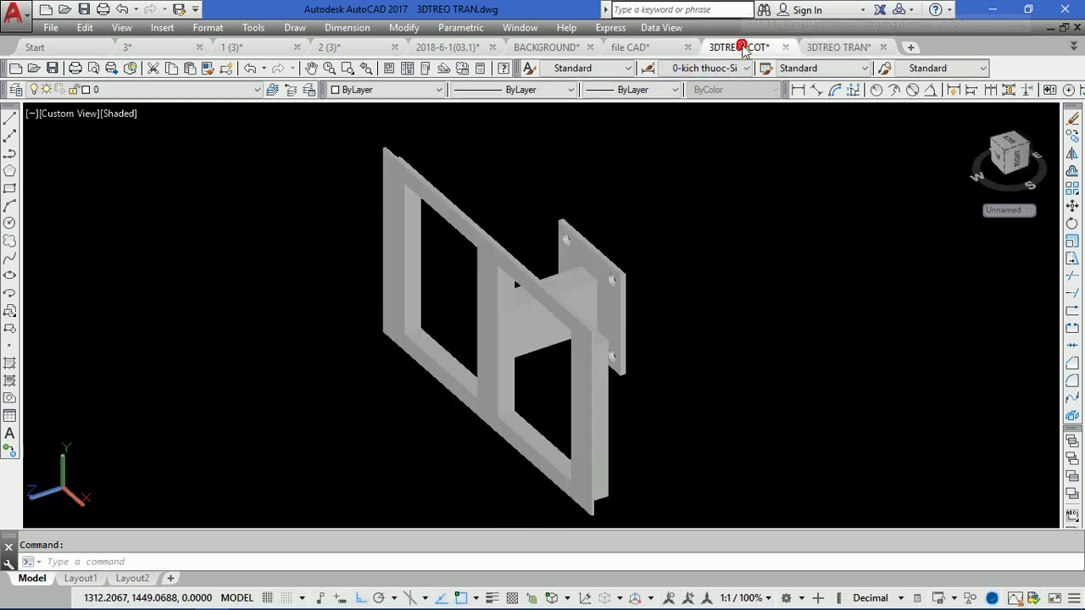
pyautogui.click(630, 46)
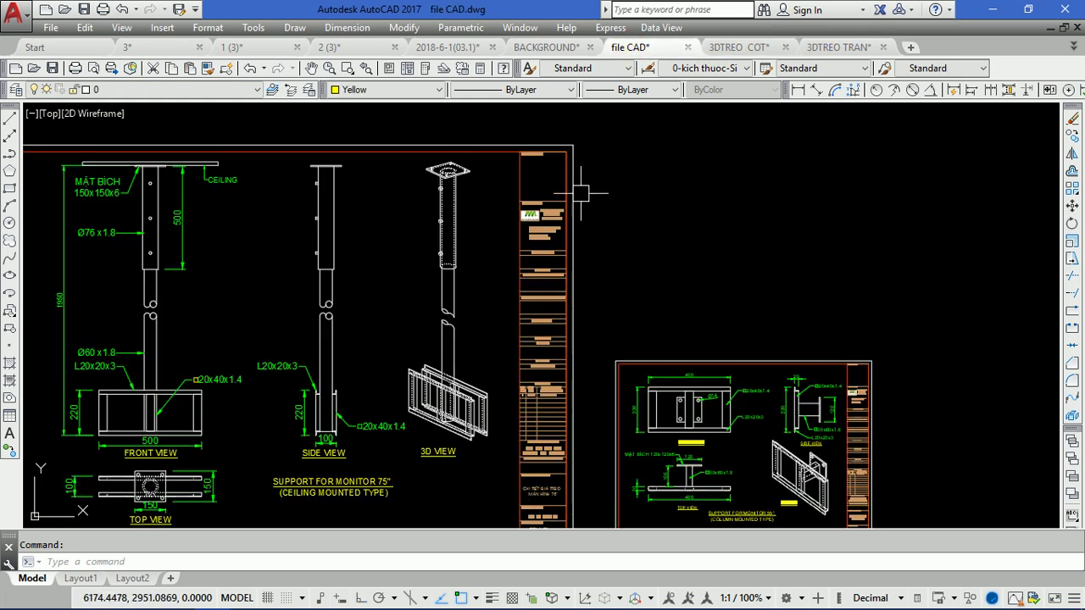
pyautogui.scroll(1, 377, 277)
pyautogui.moveTo(831, 271); pyautogui.dragTo(560, 227, button='middle')
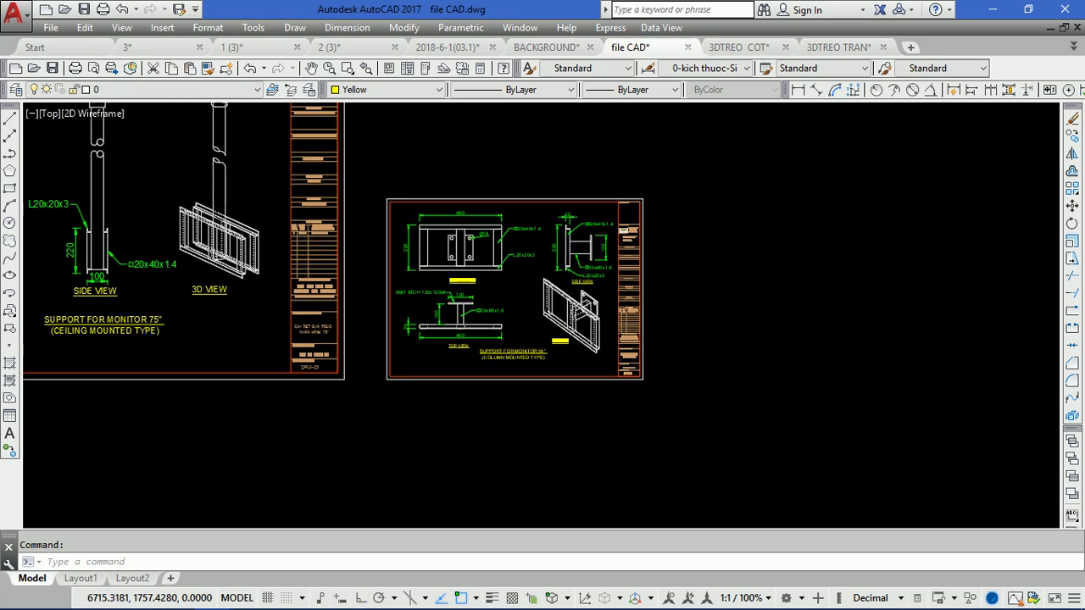
pyautogui.scroll(3, 560, 228)
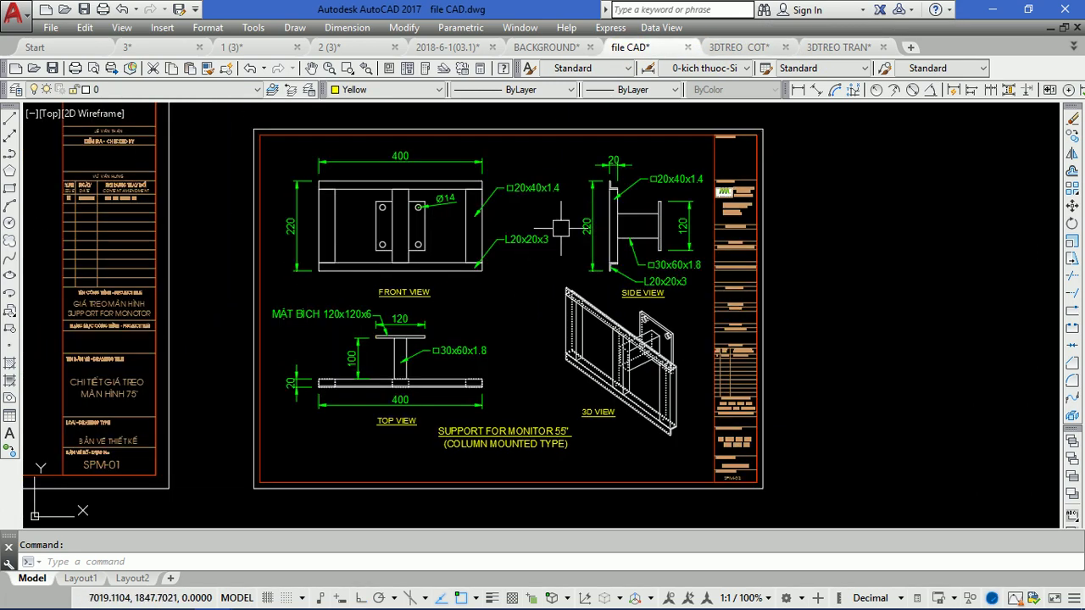
# Orbit the 3DTREO COT bracket to a near-front view, then zoom over the file CAD sheet.
pyautogui.click(748, 49)
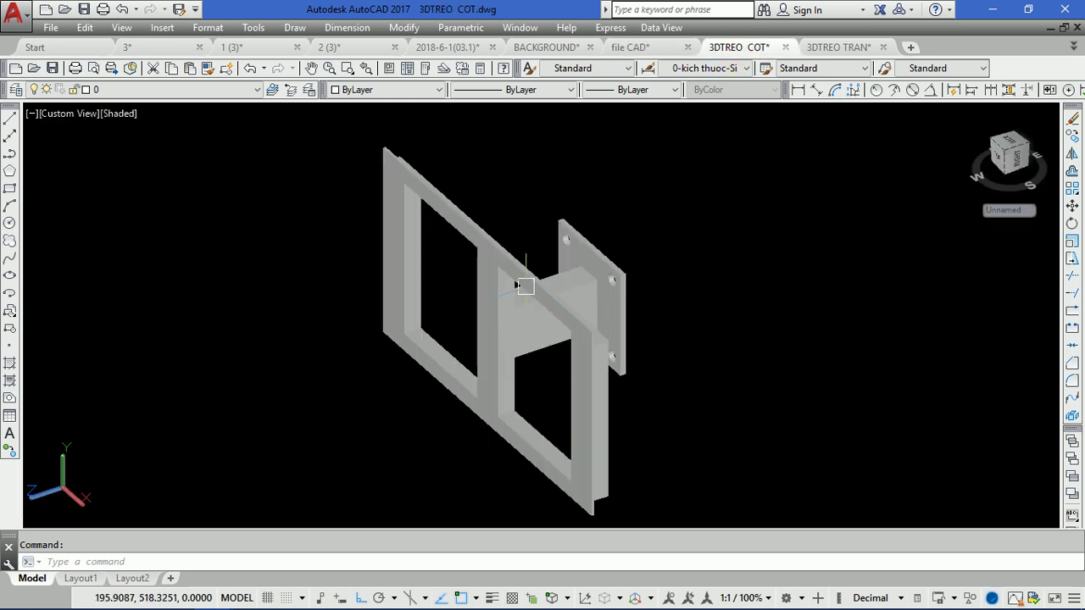
pyautogui.moveTo(574, 315)
pyautogui.keyDown('shift'); pyautogui.mouseDown(button='middle')
pyautogui.moveTo(586, 308)
pyautogui.moveTo(552, 310)
pyautogui.mouseUp(button='middle'); pyautogui.keyUp('shift')
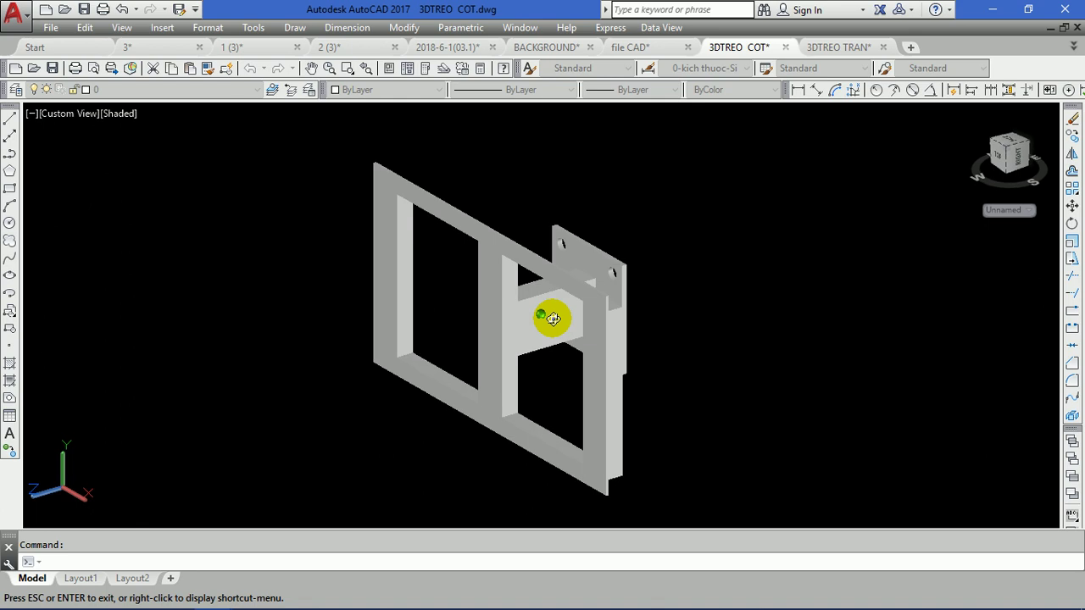
pyautogui.click(657, 49)
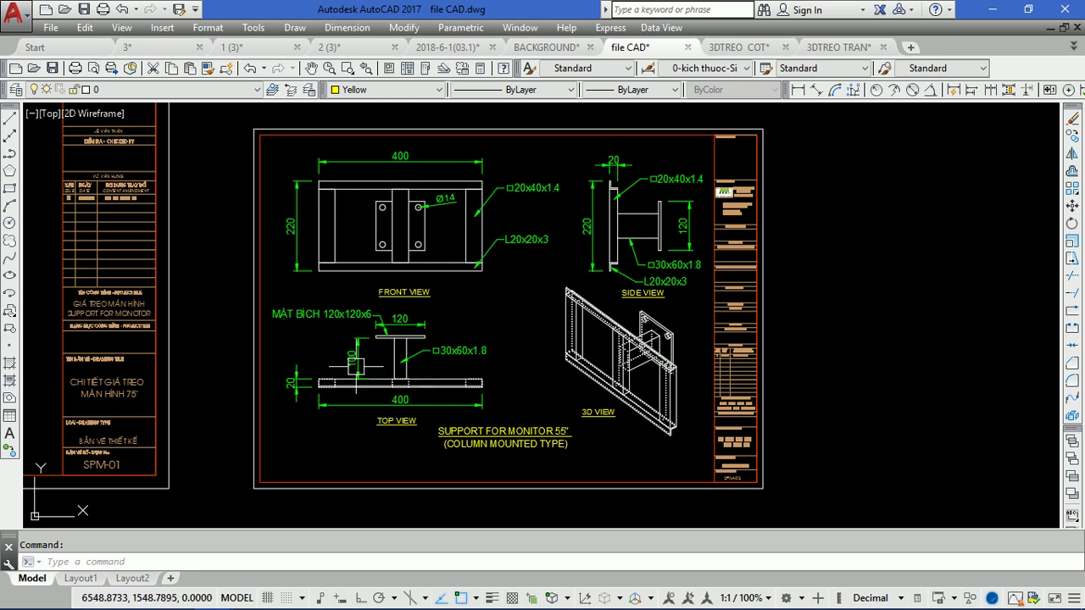
pyautogui.scroll(3, 357, 367)
pyautogui.scroll(-3, 421, 386)
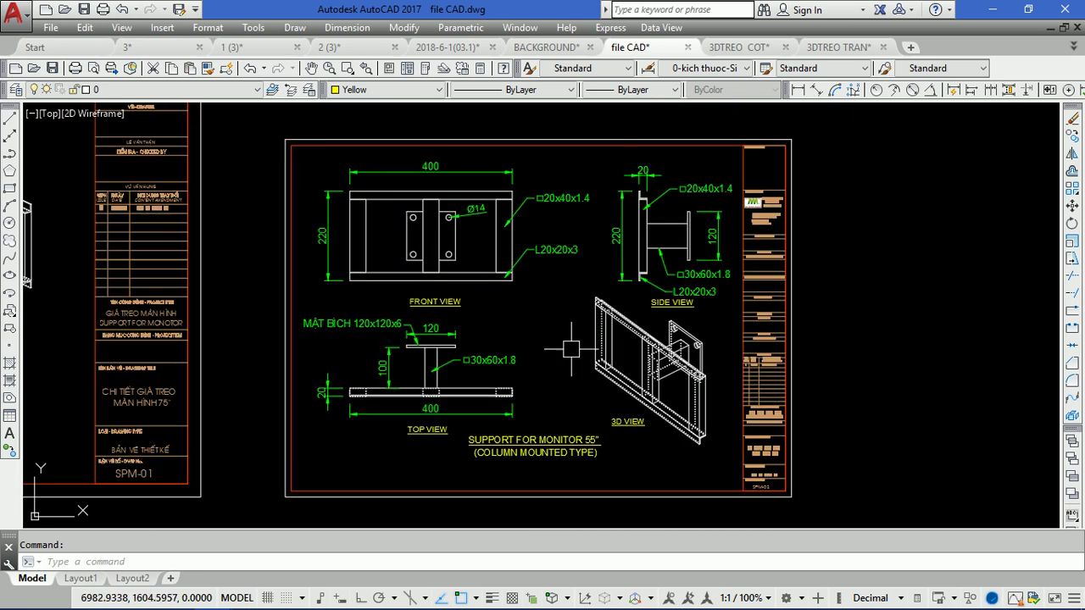
pyautogui.scroll(2, 576, 339)
pyautogui.scroll(3, 598, 296)
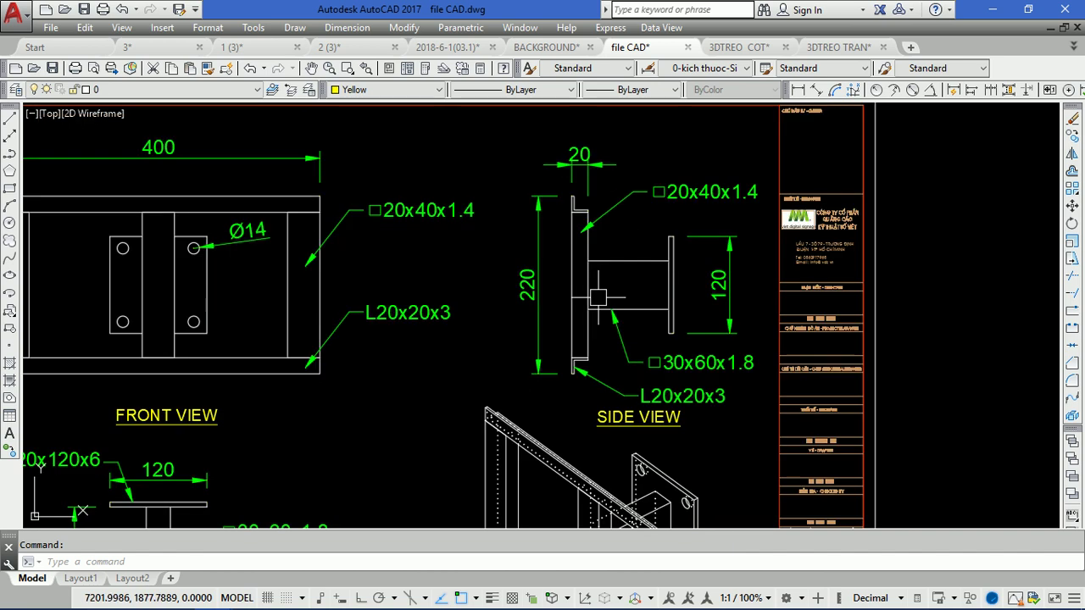
pyautogui.scroll(-3, 609, 294)
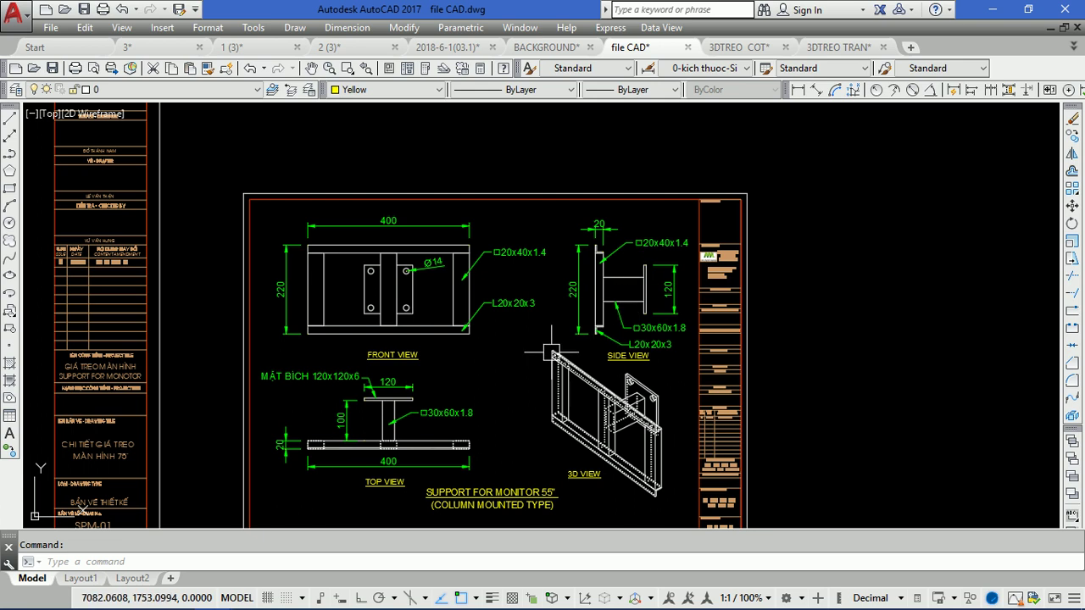
# Start a Line at a picked point, then cancel it without drawing anything.
pyautogui.press('Return')
pyautogui.click(511, 415)
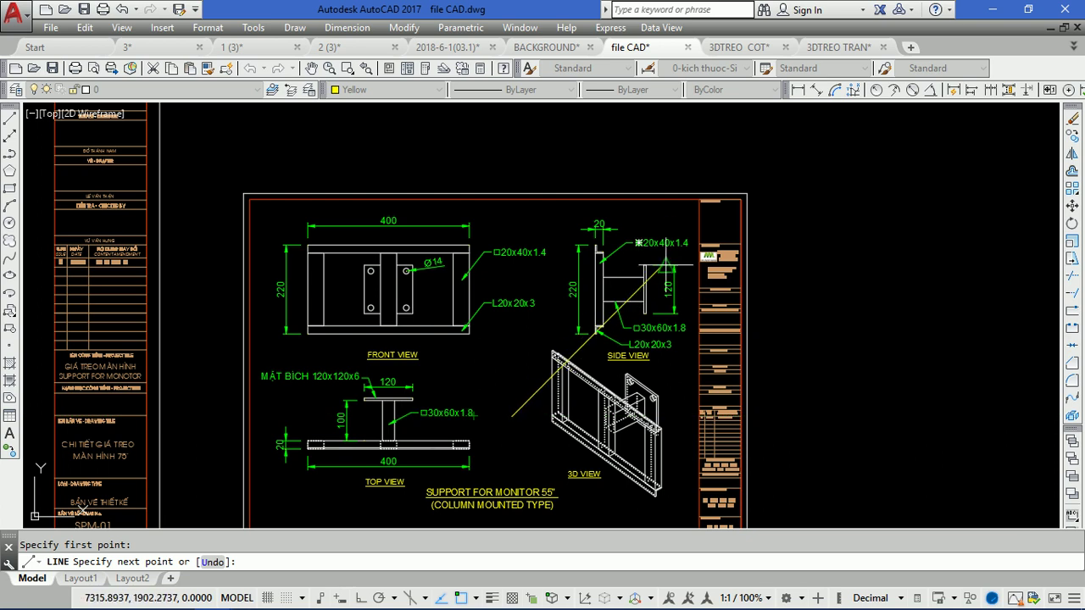
pyautogui.press('Escape')
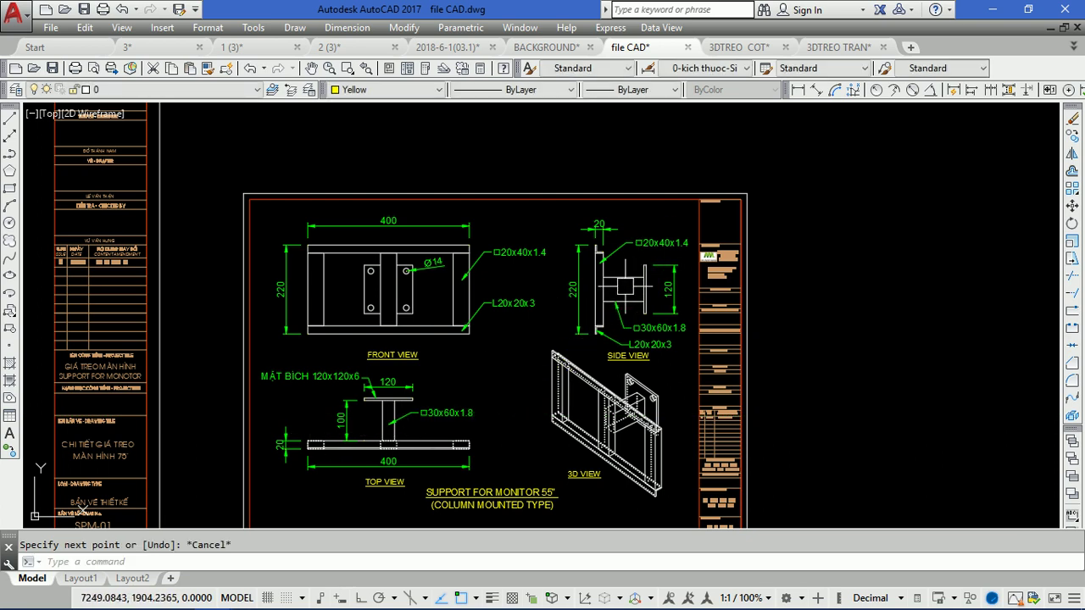
# Pan and zoom over the file CAD sheet, then switch to the 3DTREO COT model.
pyautogui.moveTo(469, 336); pyautogui.dragTo(459, 272, button='middle')
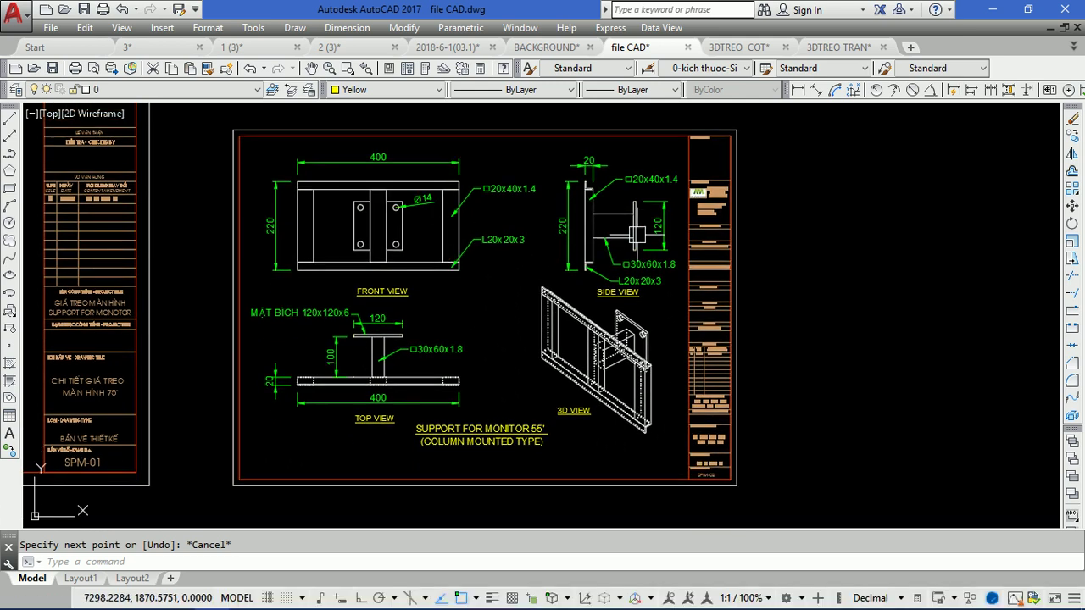
pyautogui.scroll(3, 644, 385)
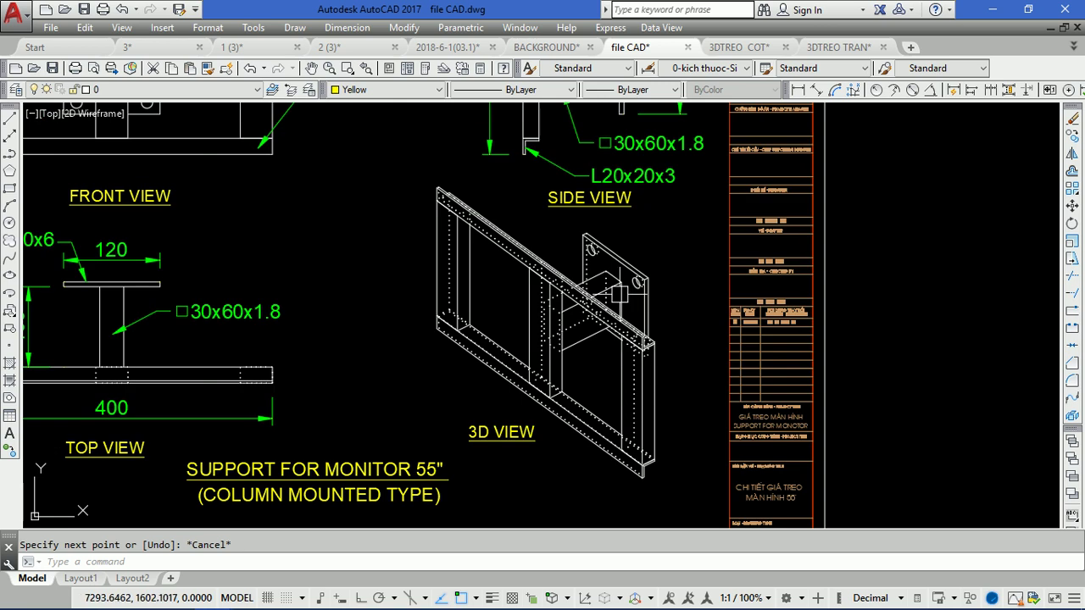
pyautogui.scroll(-3, 553, 385)
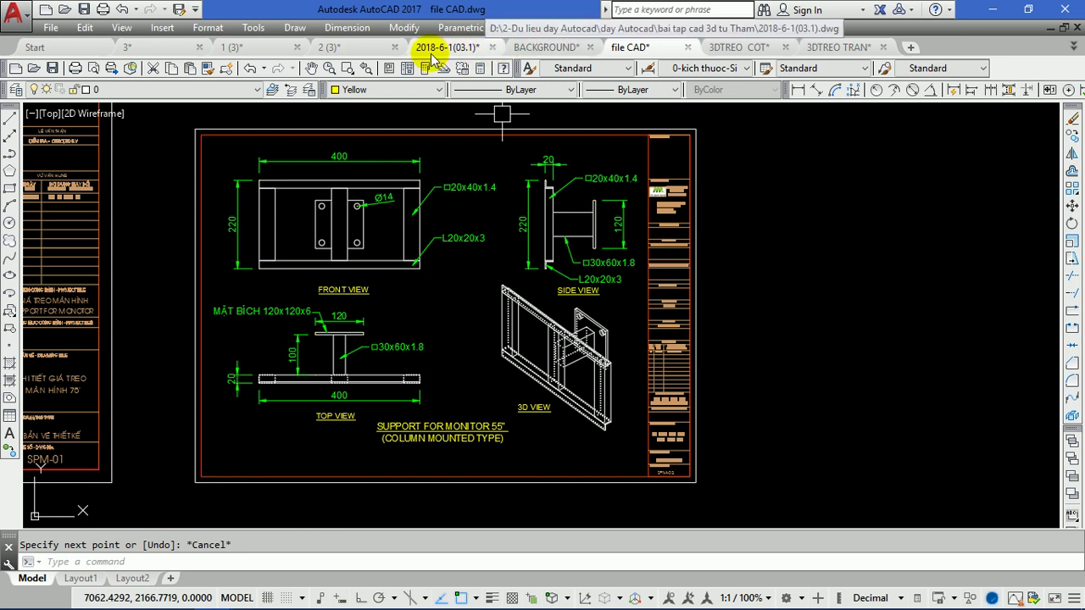
pyautogui.click(732, 48)
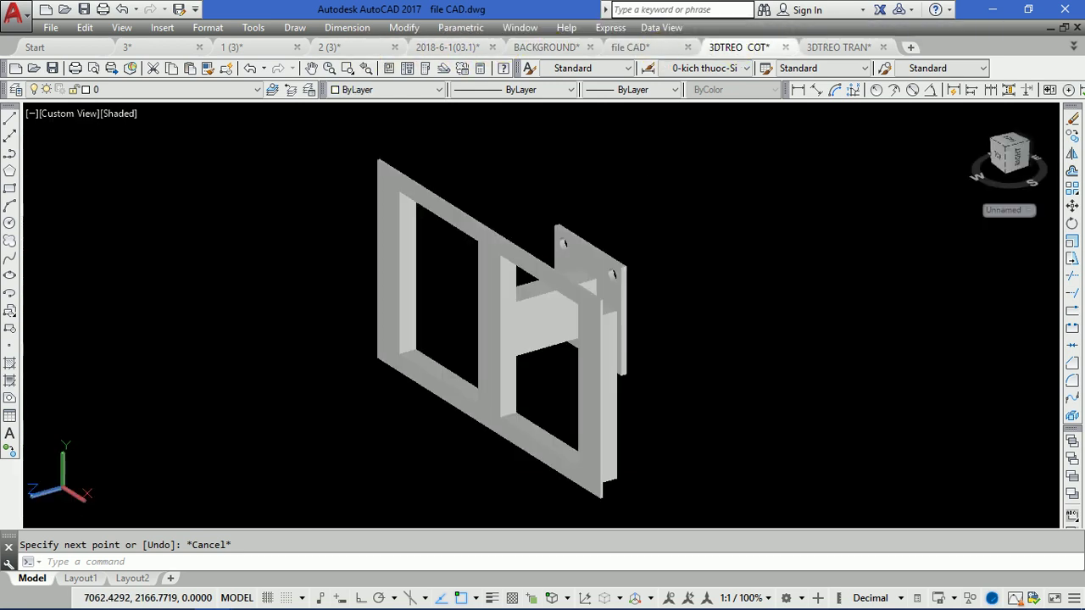
# Orbit the COT bracket, then pan and orbit the 3DTREO TRAN pole model.
pyautogui.moveTo(550, 340)
pyautogui.keyDown('shift'); pyautogui.mouseDown(button='middle')
pyautogui.moveTo(426, 339)
pyautogui.moveTo(557, 355)
pyautogui.mouseUp(button='middle'); pyautogui.keyUp('shift')
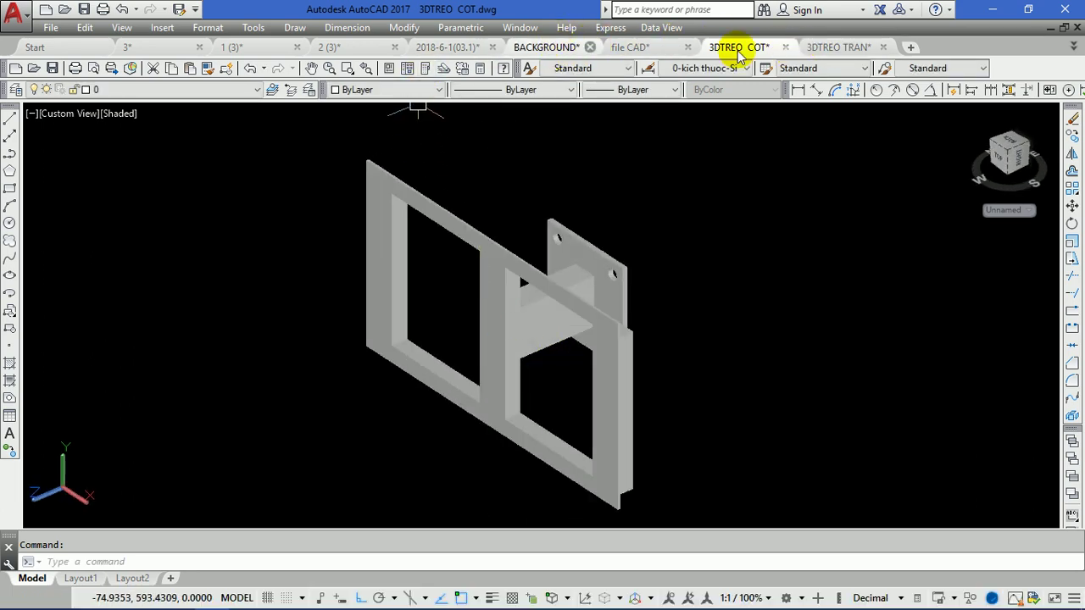
pyautogui.click(855, 50)
pyautogui.moveTo(509, 356)
pyautogui.keyDown('shift'); pyautogui.mouseDown(button='middle')
pyautogui.moveTo(484, 407)
pyautogui.moveTo(461, 363)
pyautogui.mouseUp(button='middle'); pyautogui.keyUp('shift')
pyautogui.moveTo(473, 400)
pyautogui.keyDown('shift'); pyautogui.mouseDown(button='middle')
pyautogui.moveTo(398, 368)
pyautogui.moveTo(406, 337)
pyautogui.moveTo(469, 401)
pyautogui.mouseUp(button='middle'); pyautogui.keyUp('shift')
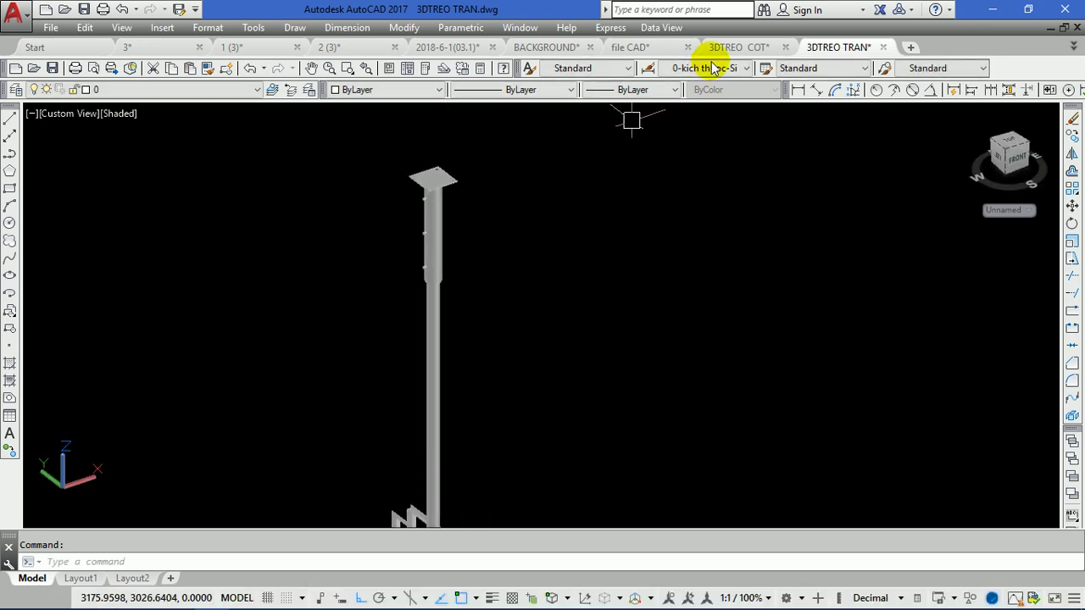
# Return to file CAD and pan to the 75" ceiling-mount support sheet.
pyautogui.click(632, 47)
pyautogui.moveTo(649, 193); pyautogui.dragTo(970, 210, button='middle')
pyautogui.moveTo(239, 305); pyautogui.dragTo(722, 322, button='middle')
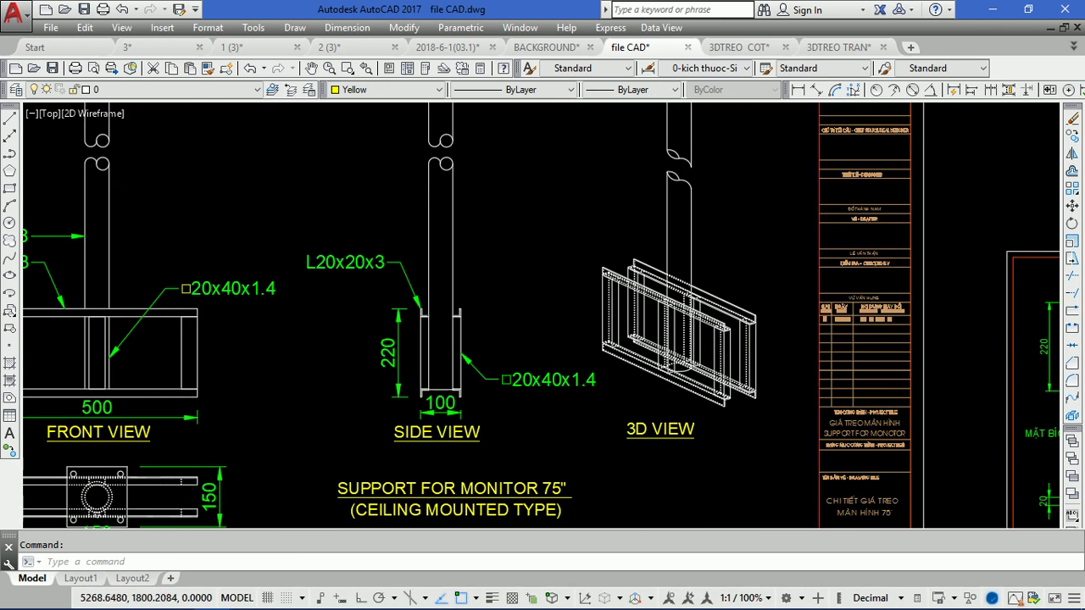
pyautogui.scroll(-3, 594, 384)
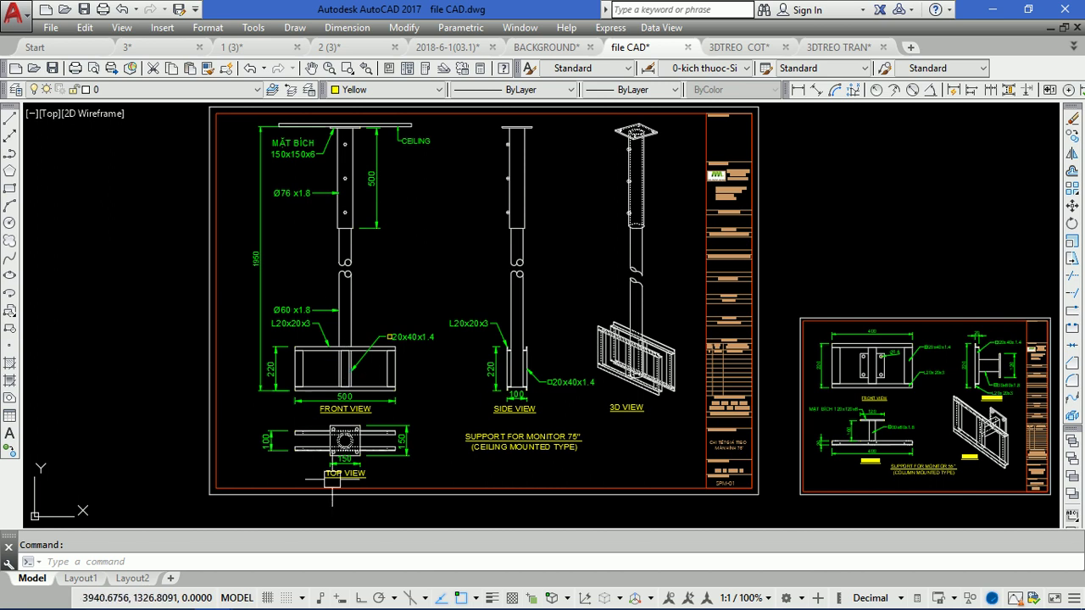
pyautogui.scroll(3, 355, 474)
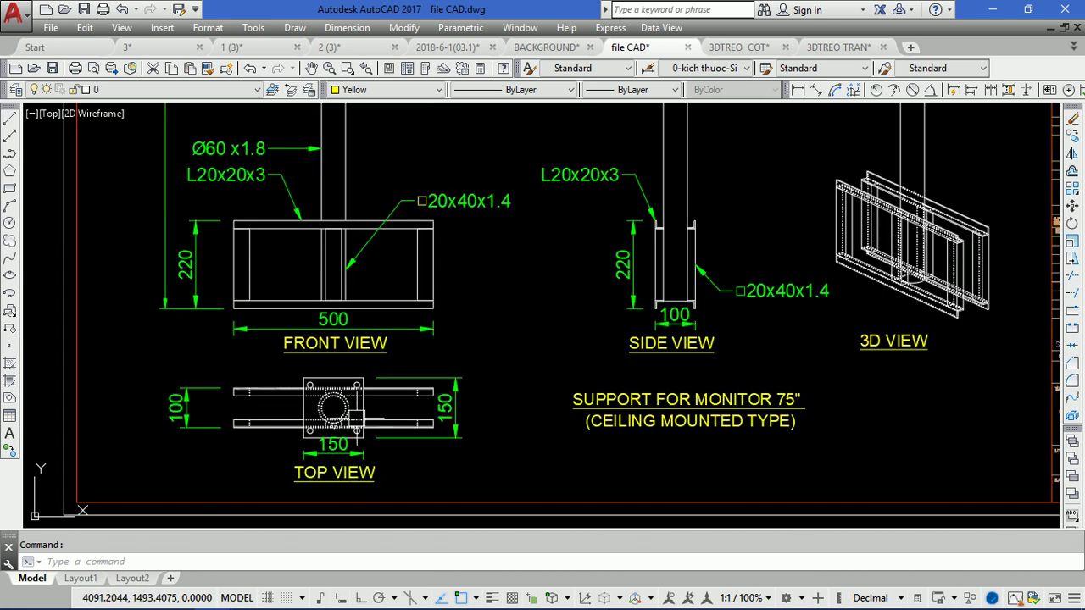
pyautogui.scroll(-3, 355, 415)
pyautogui.scroll(-3, 354, 415)
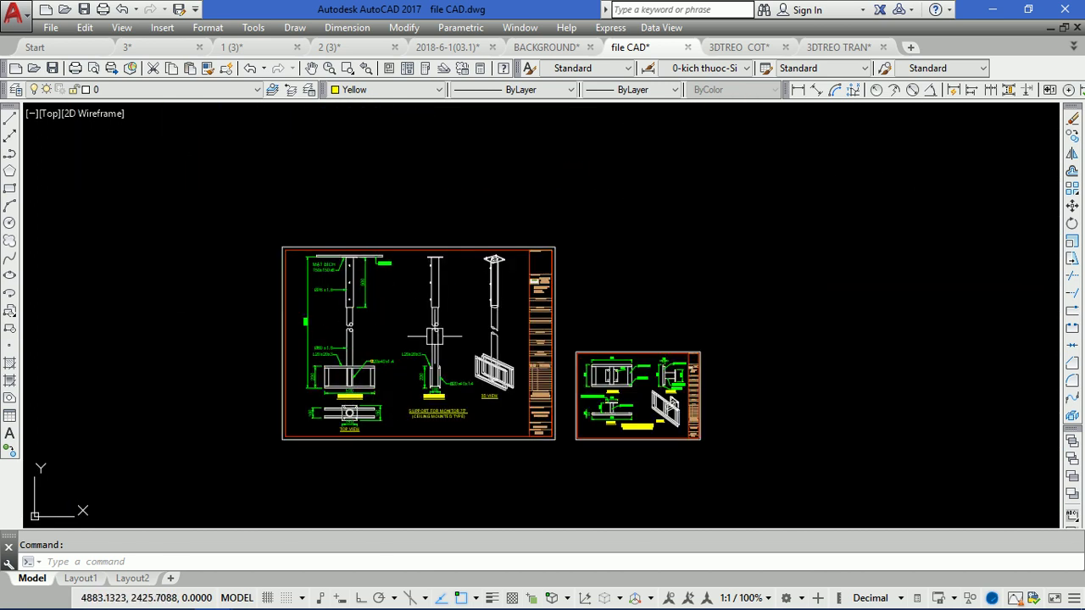
pyautogui.scroll(3, 496, 373)
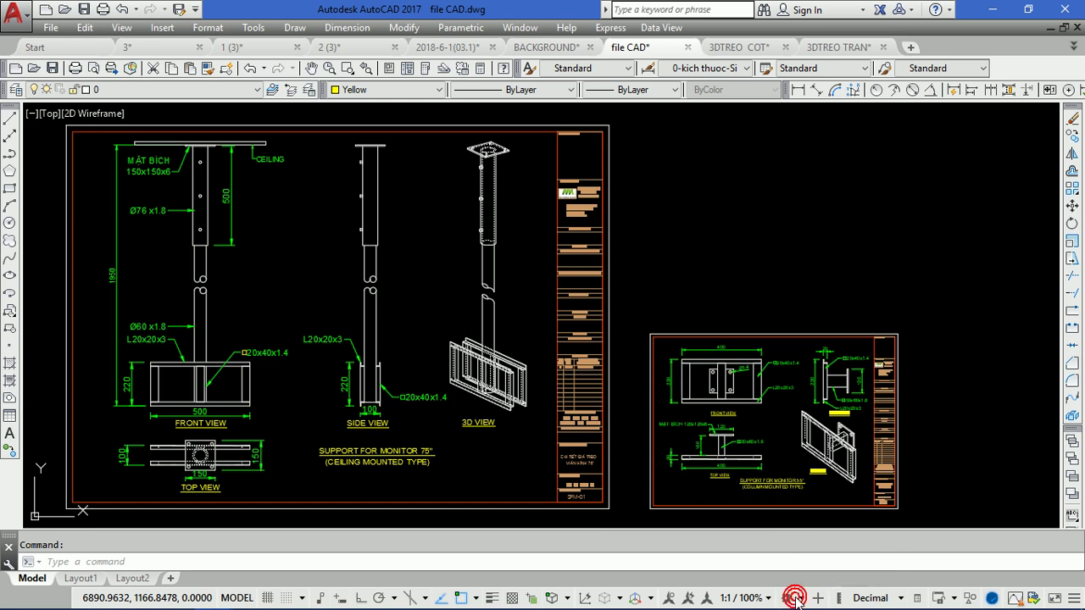
# Pick 3D Modeling from the workspace gear menu and re-dock the floating command line.
pyautogui.click(797, 599)
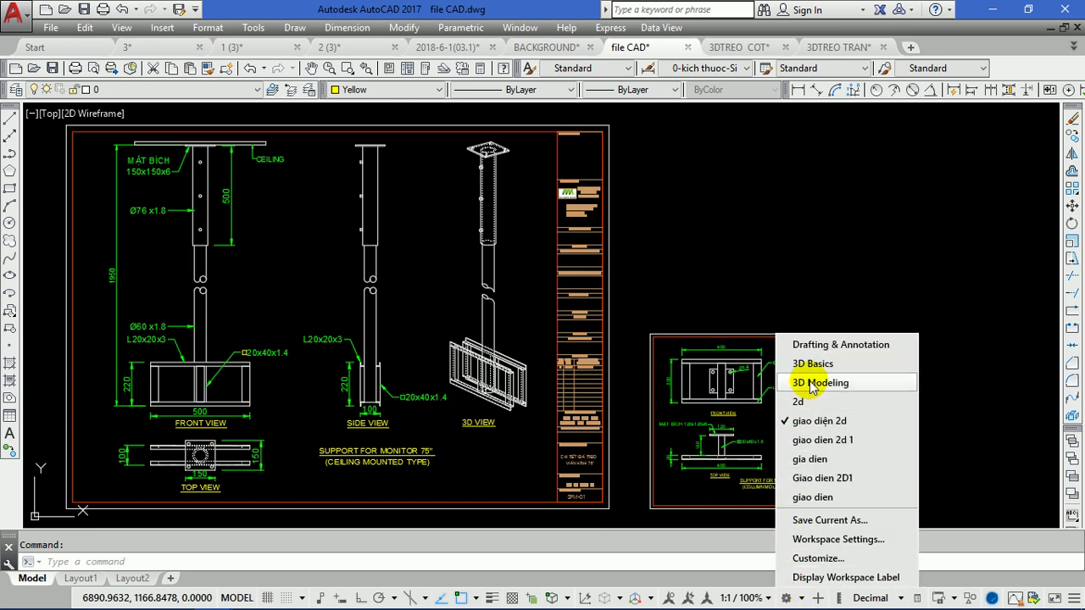
pyautogui.click(842, 386)
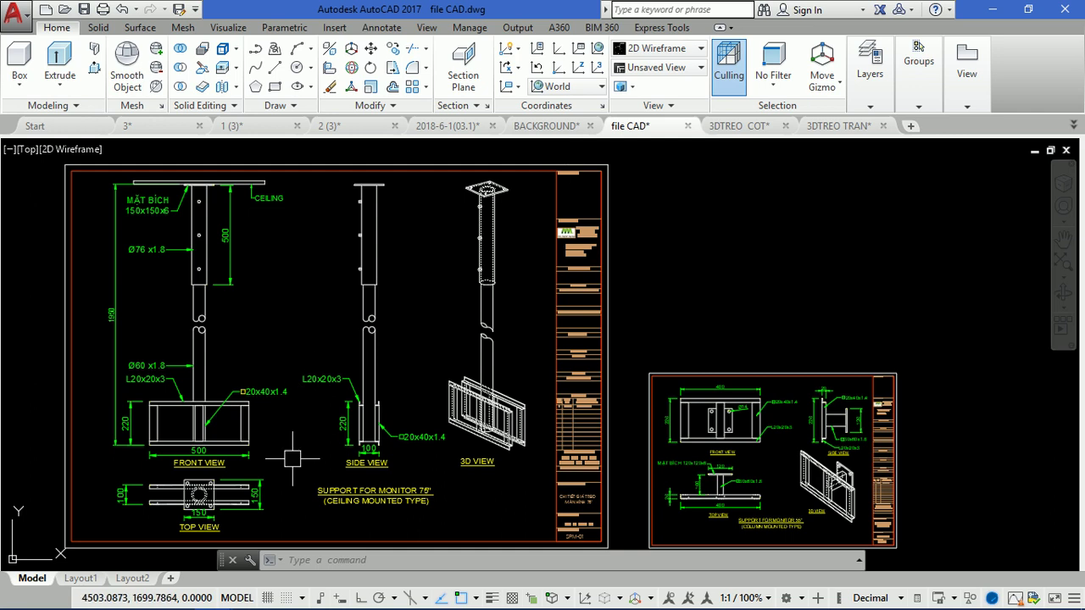
pyautogui.moveTo(212, 561)
pyautogui.mouseDown()
pyautogui.moveTo(212, 591)
pyautogui.moveTo(213, 562)
pyautogui.mouseUp()
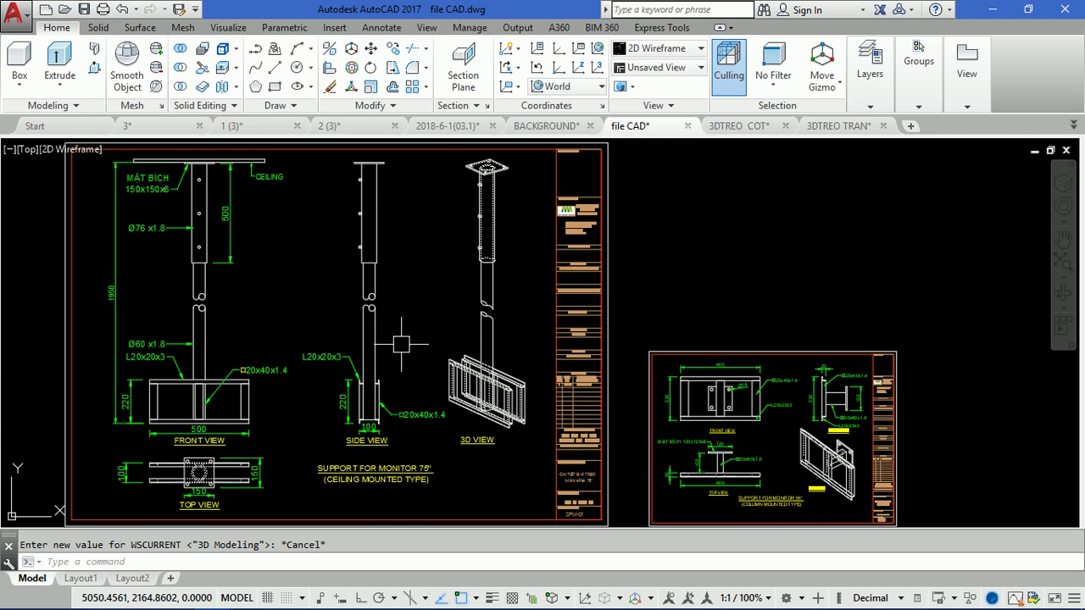
# Show the BACKGROUND drawing and zoom in and out on its magenta title text.
pyautogui.click(543, 123)
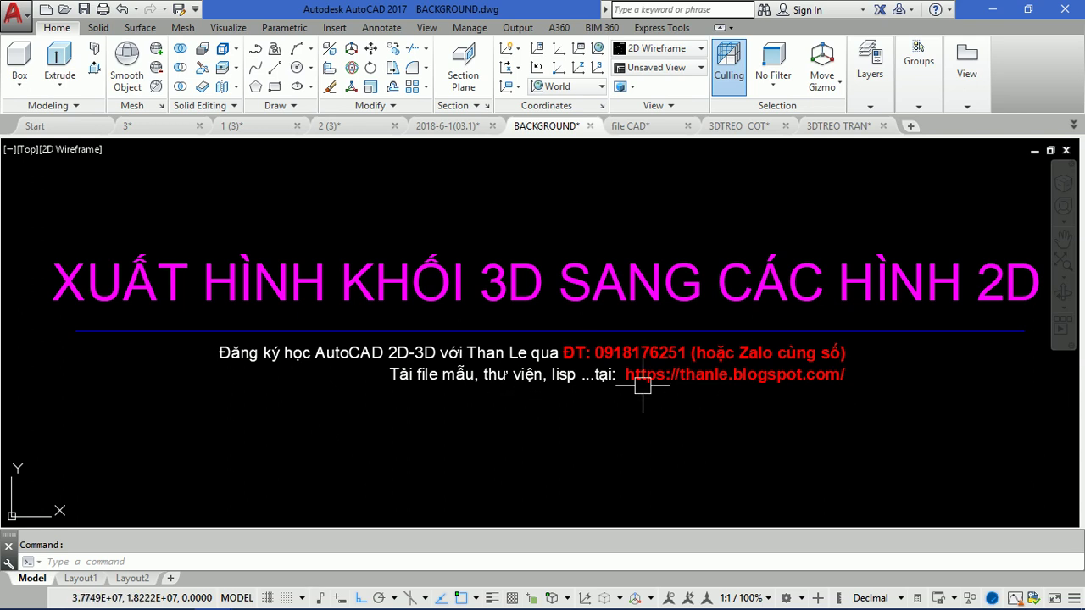
pyautogui.scroll(3, 739, 380)
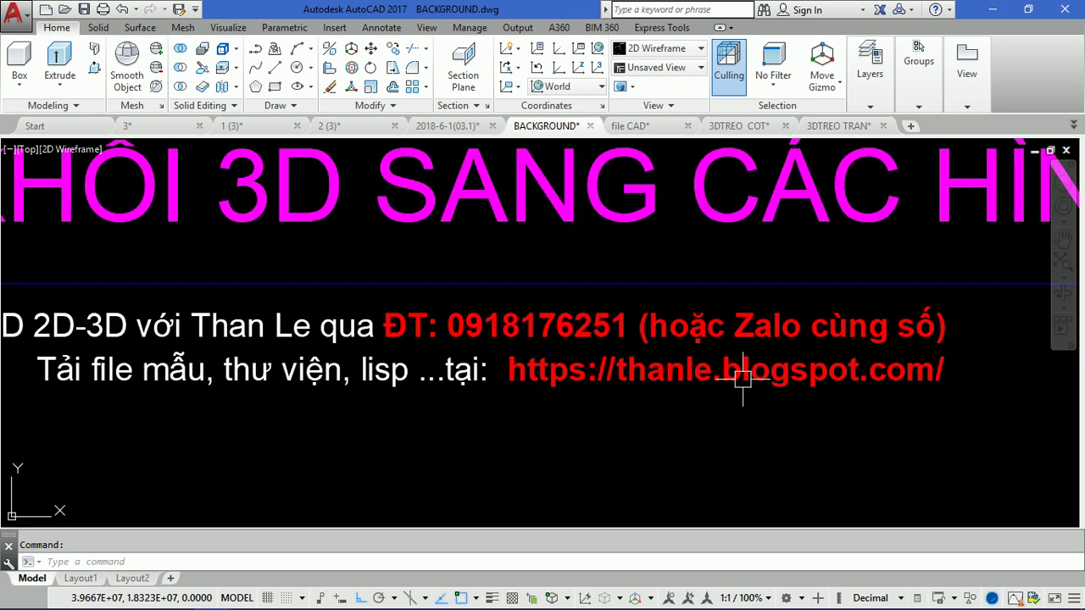
pyautogui.scroll(-3, 578, 390)
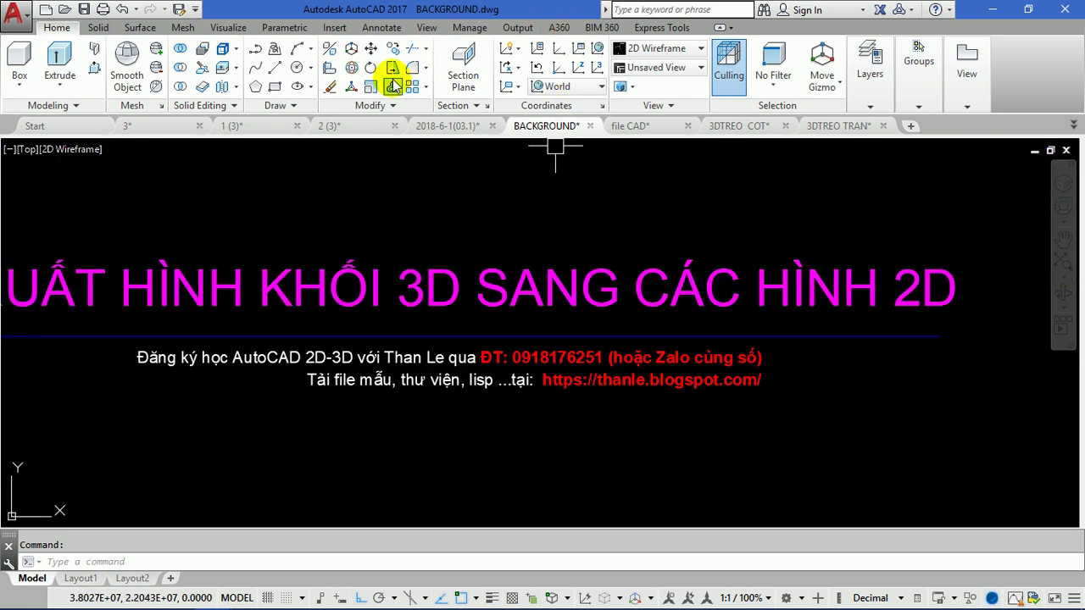
# Return to file CAD and zoom in on the 55" column-mounted support sheet's Top View.
pyautogui.click(641, 129)
pyautogui.moveTo(694, 363); pyautogui.dragTo(471, 252, button='middle')
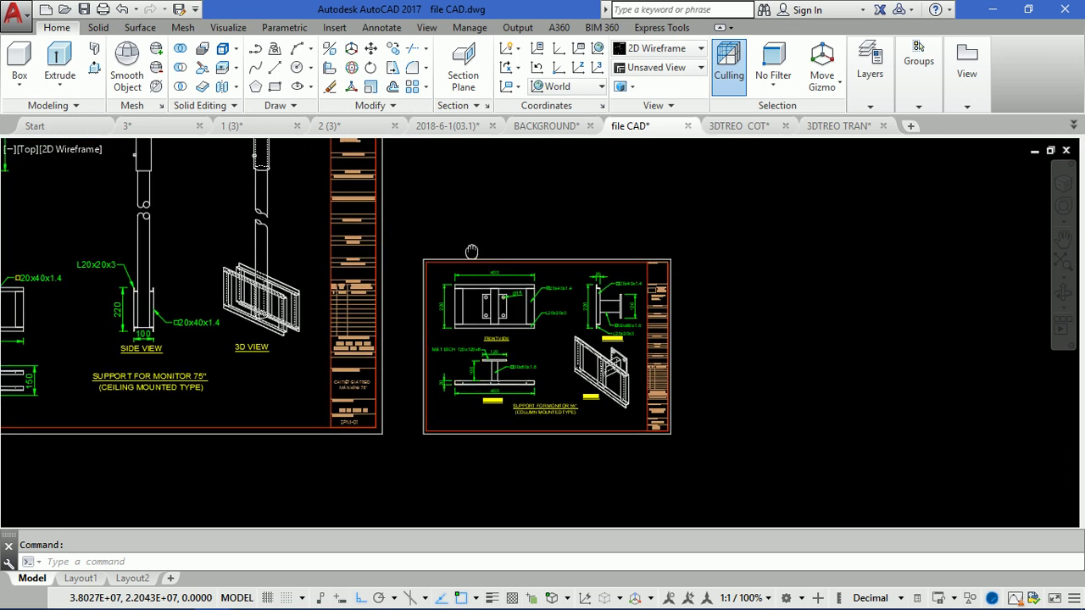
pyautogui.scroll(3, 566, 349)
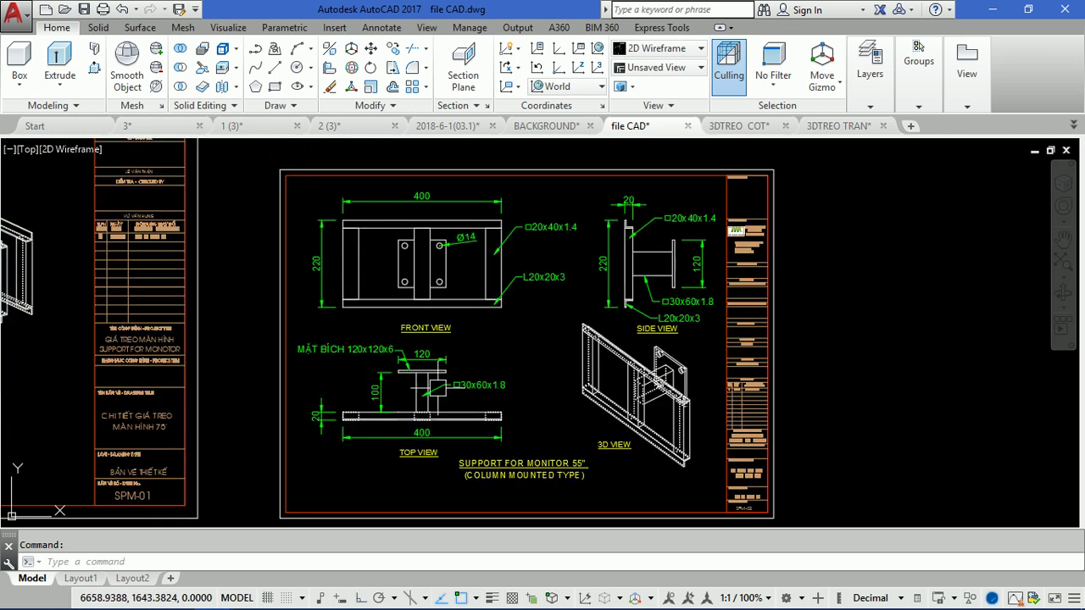
pyautogui.scroll(3, 430, 428)
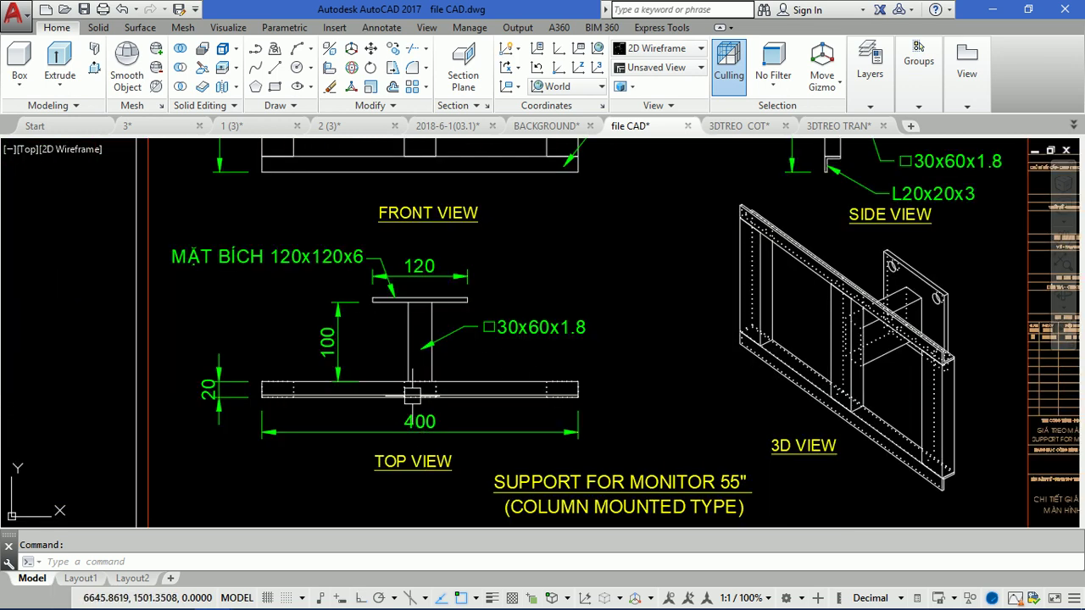
pyautogui.scroll(-3, 490, 326)
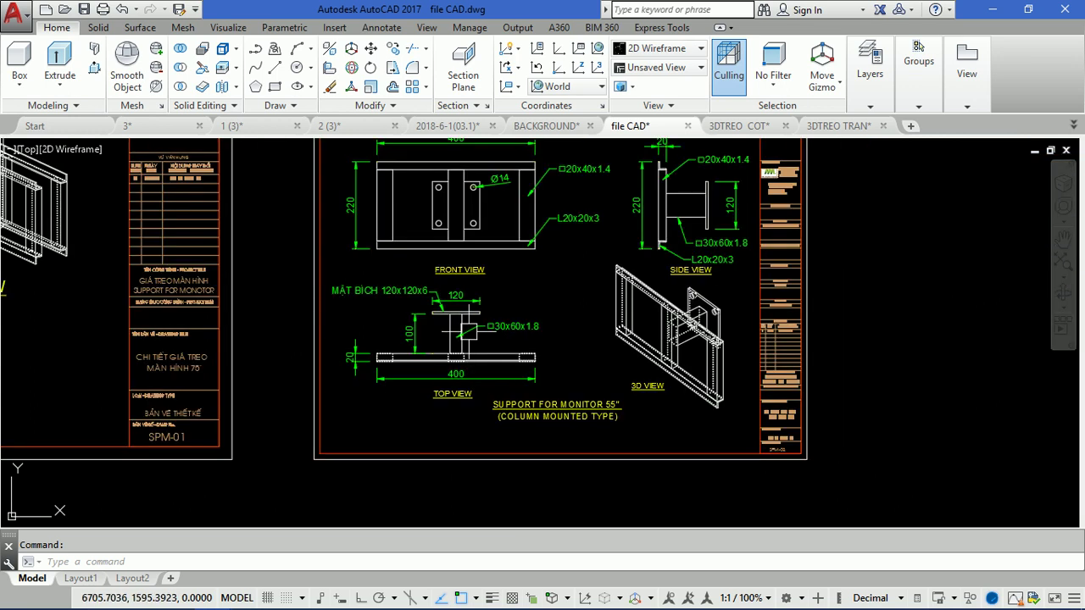
pyautogui.scroll(3, 452, 352)
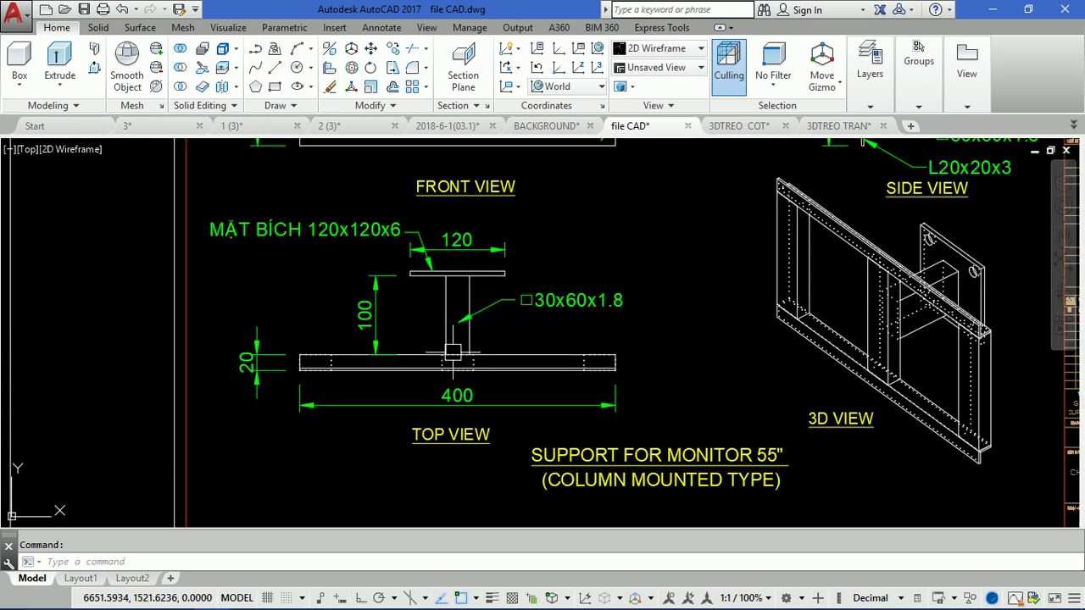
pyautogui.scroll(3, 452, 351)
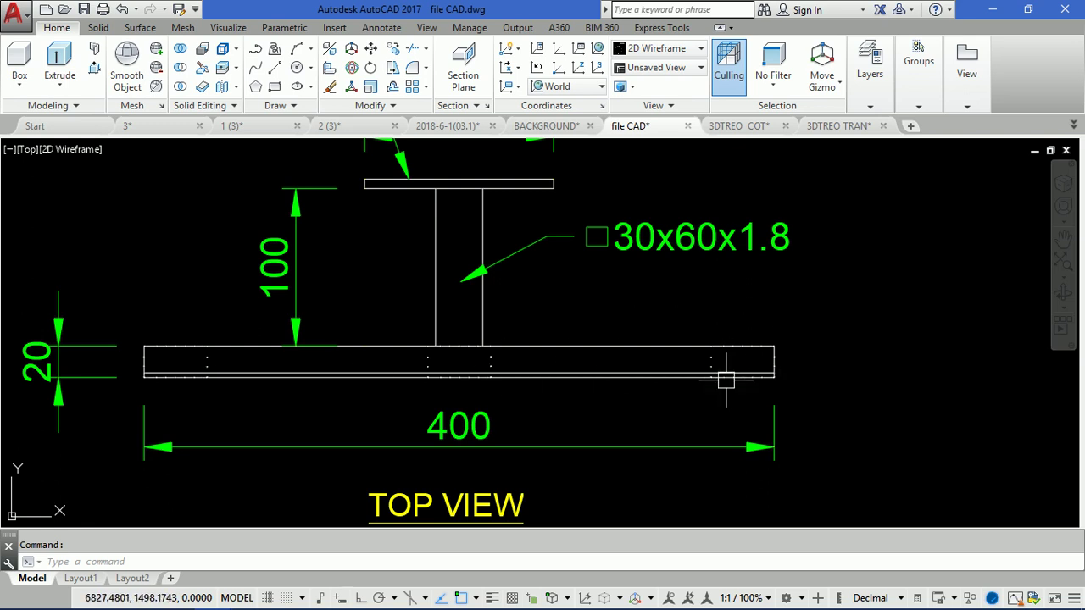
pyautogui.moveTo(739, 126)
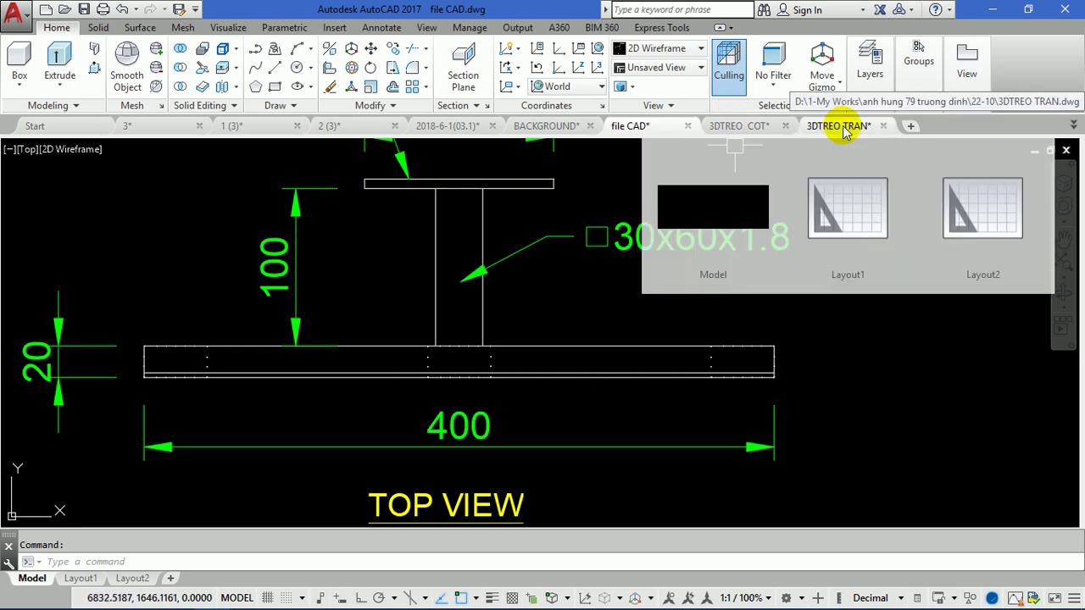
# Switch to 3DTREO COT, check the UCS orientation list unchanged, and open the preset views list.
pyautogui.click(741, 130)
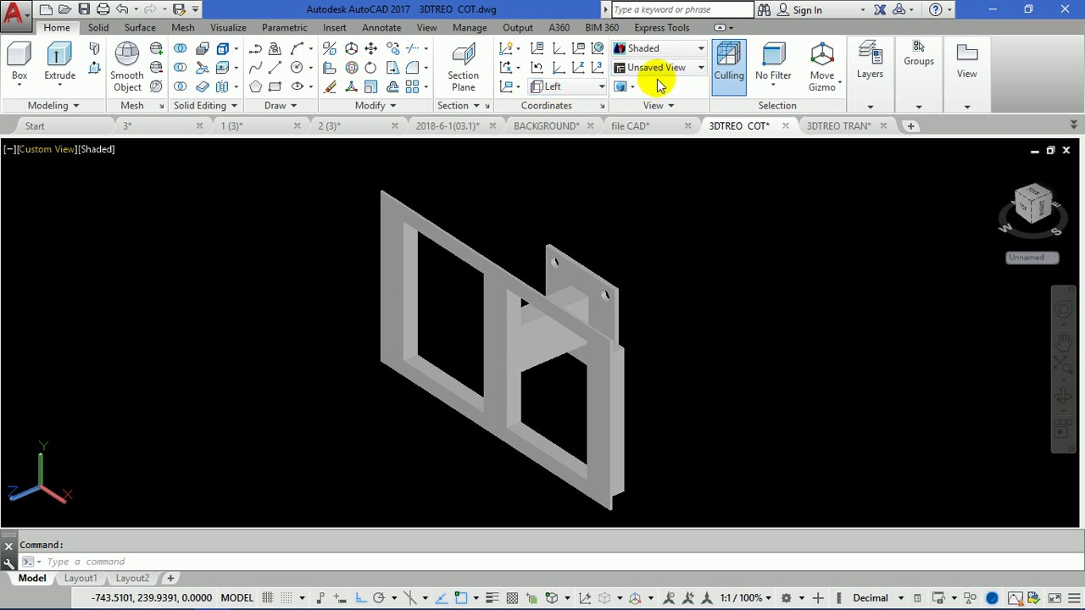
pyautogui.click(568, 88)
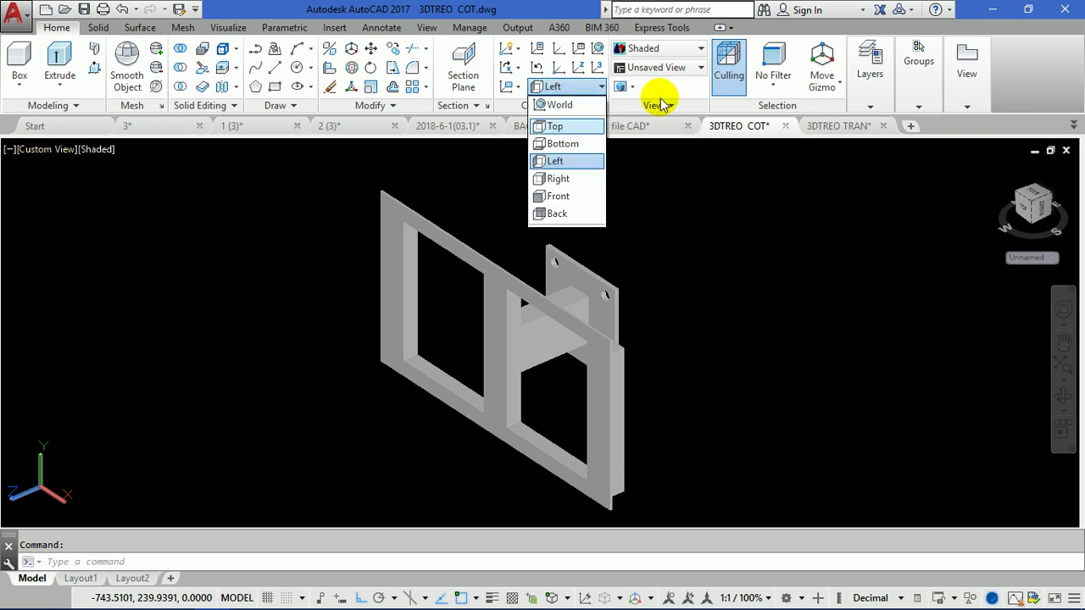
pyautogui.click(63, 29)
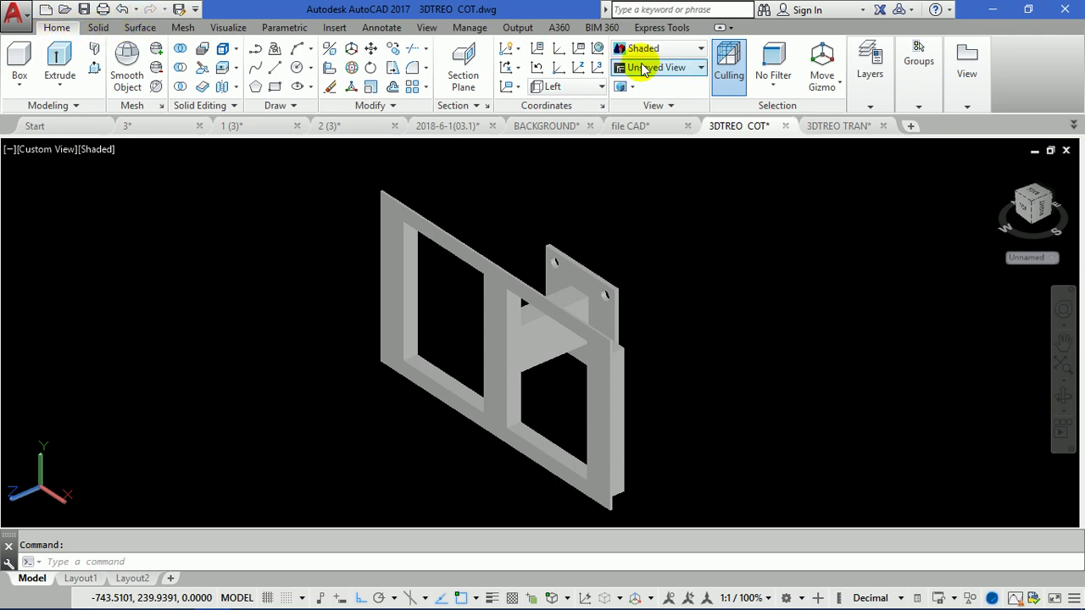
pyautogui.click(678, 72)
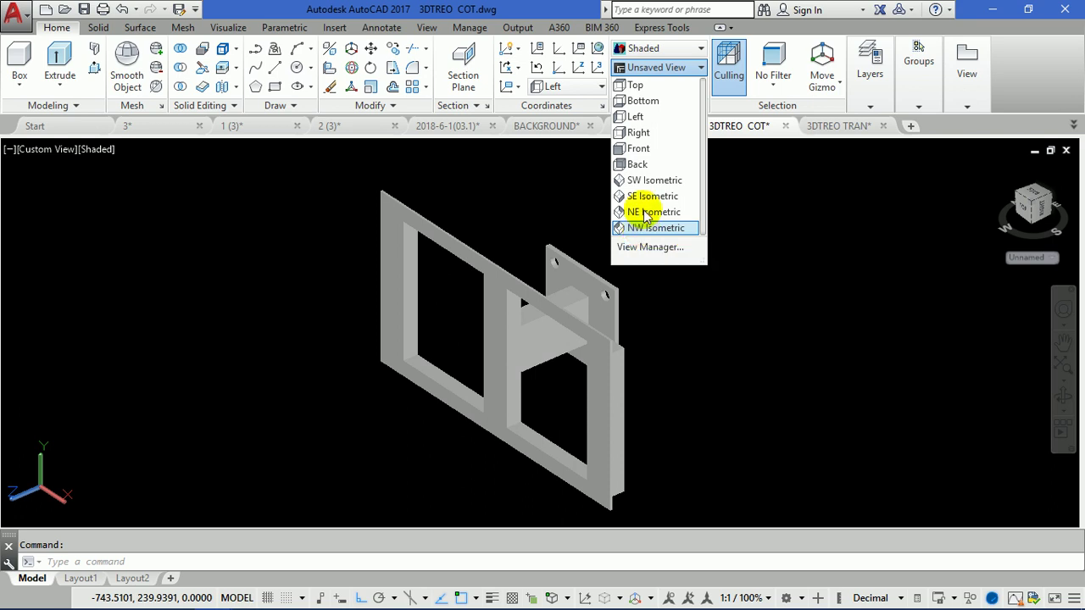
# Switch the bracket to the Top preset view and launch Flatshot from the expanded Section panel.
pyautogui.click(635, 88)
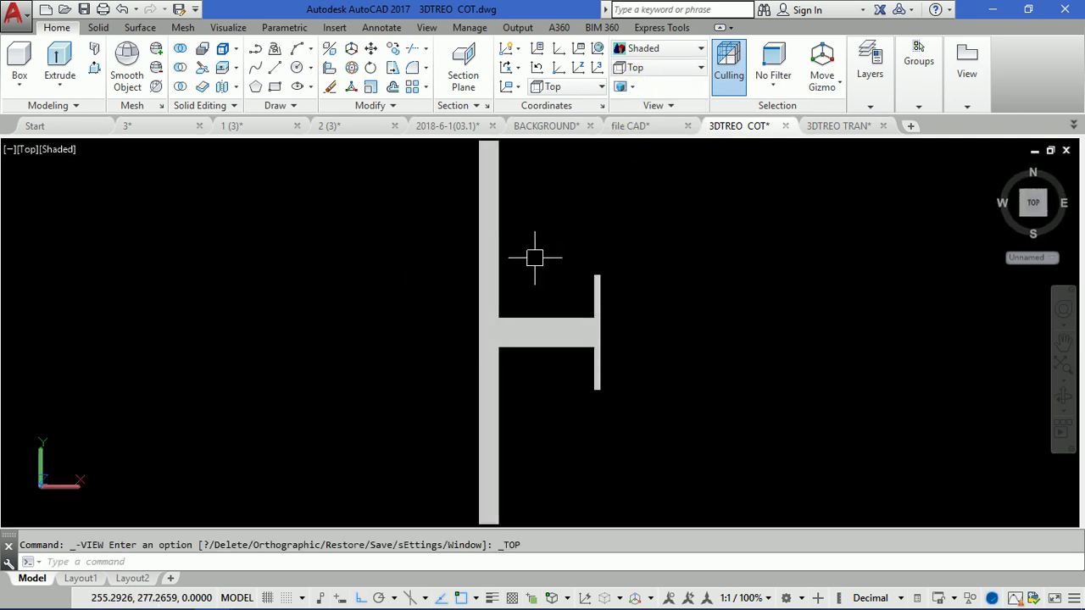
pyautogui.scroll(-2, 525, 262)
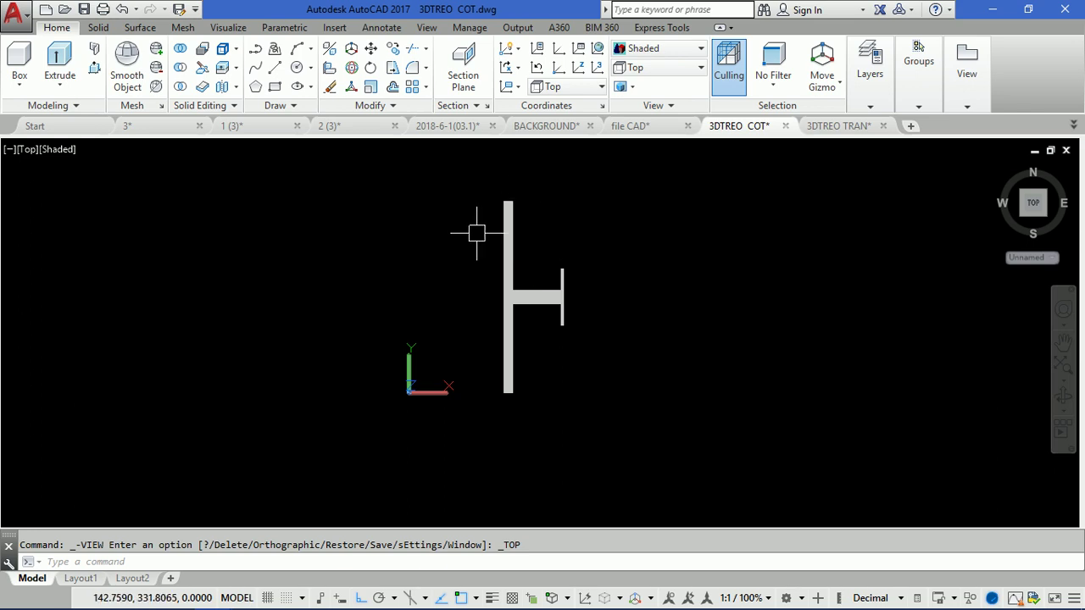
pyautogui.click(478, 106)
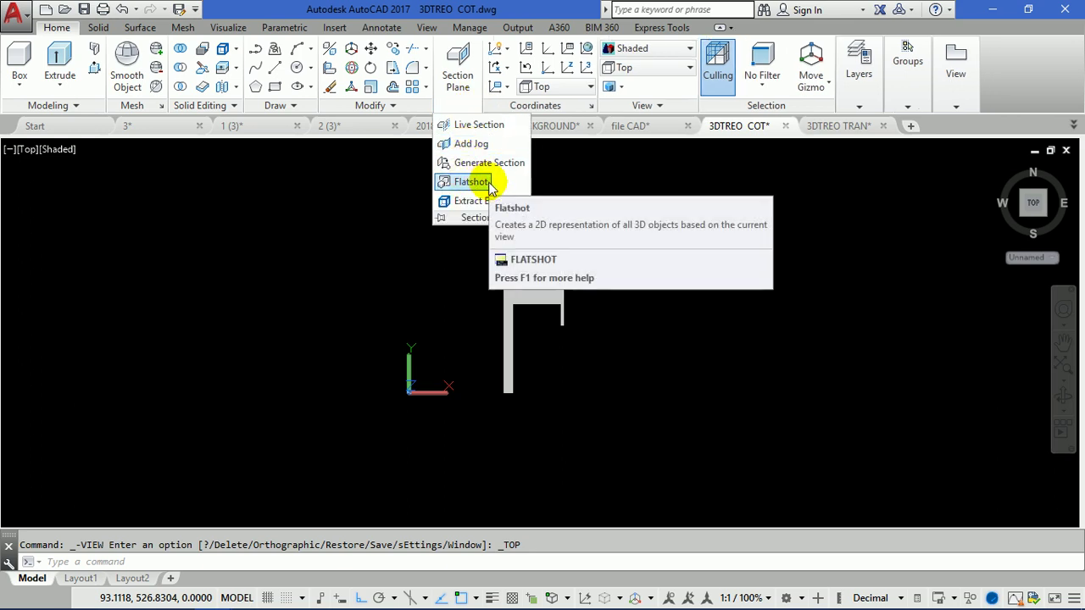
pyautogui.moveTo(470, 182)
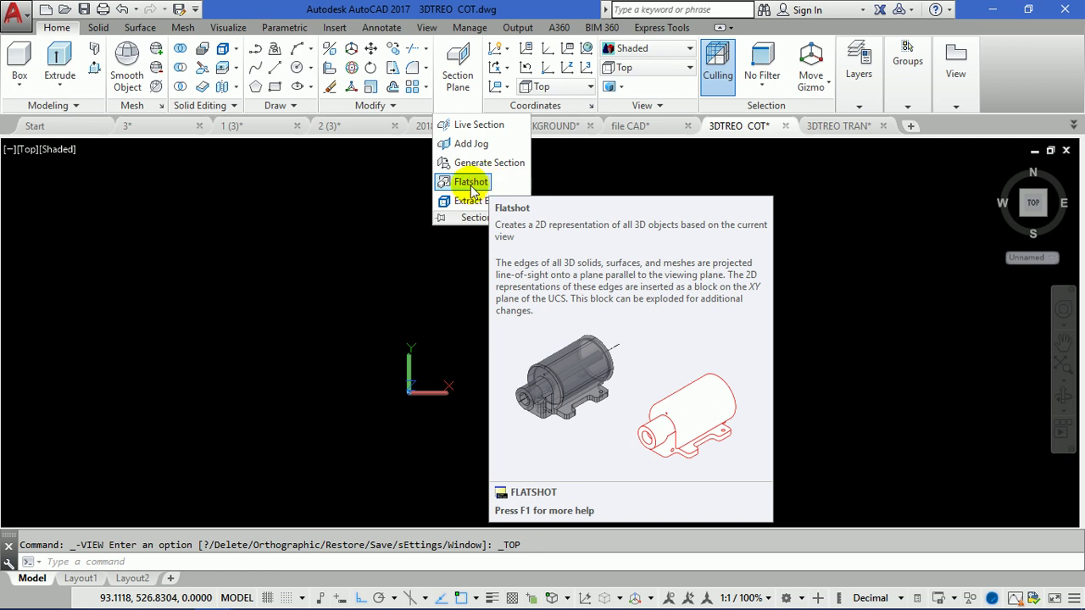
pyautogui.click(473, 186)
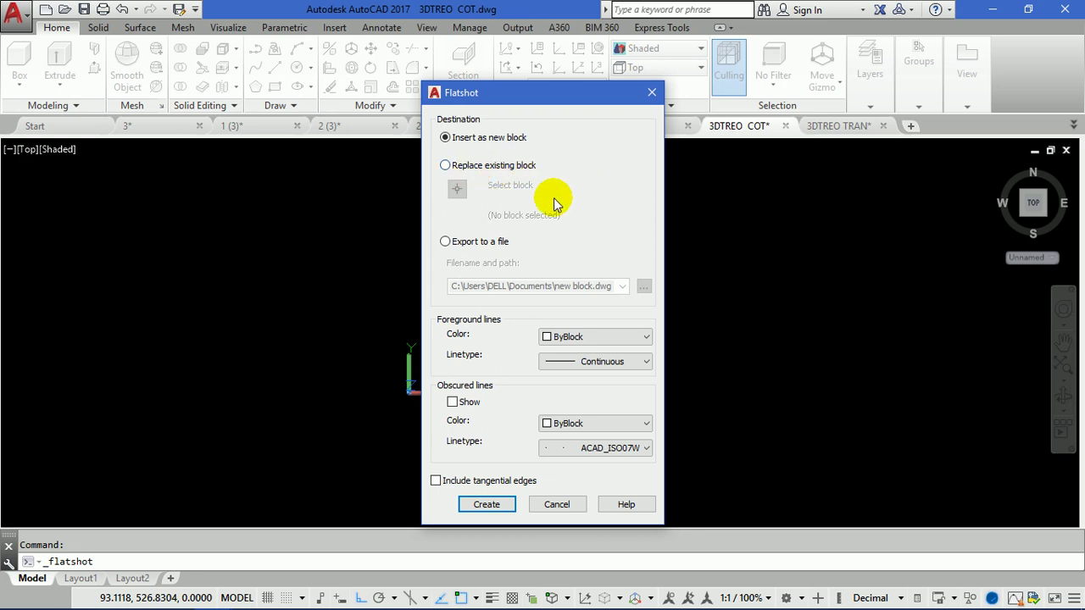
pyautogui.click(450, 244)
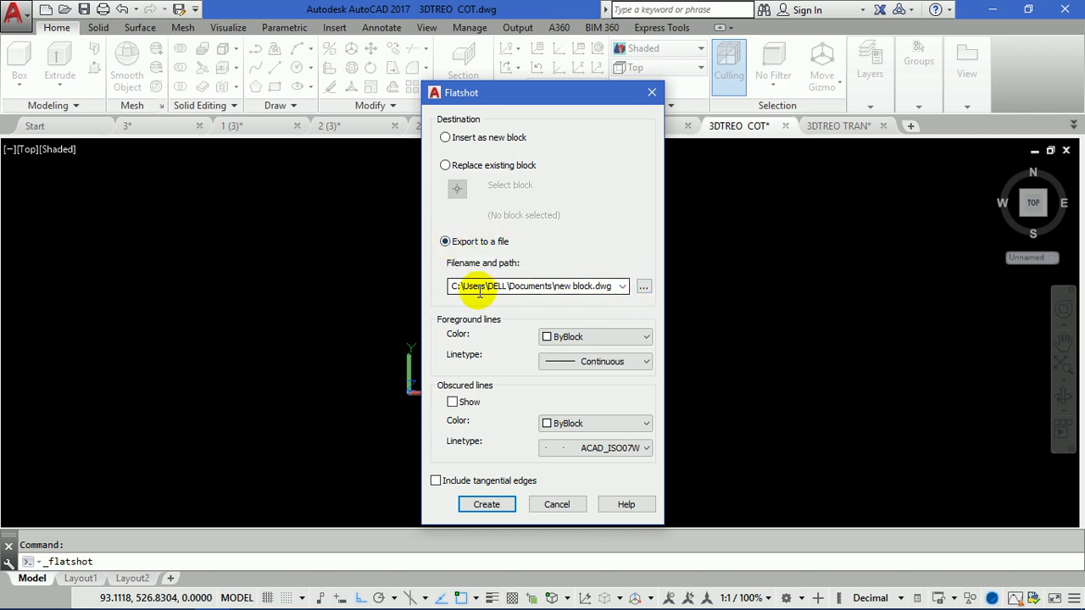
pyautogui.click(644, 287)
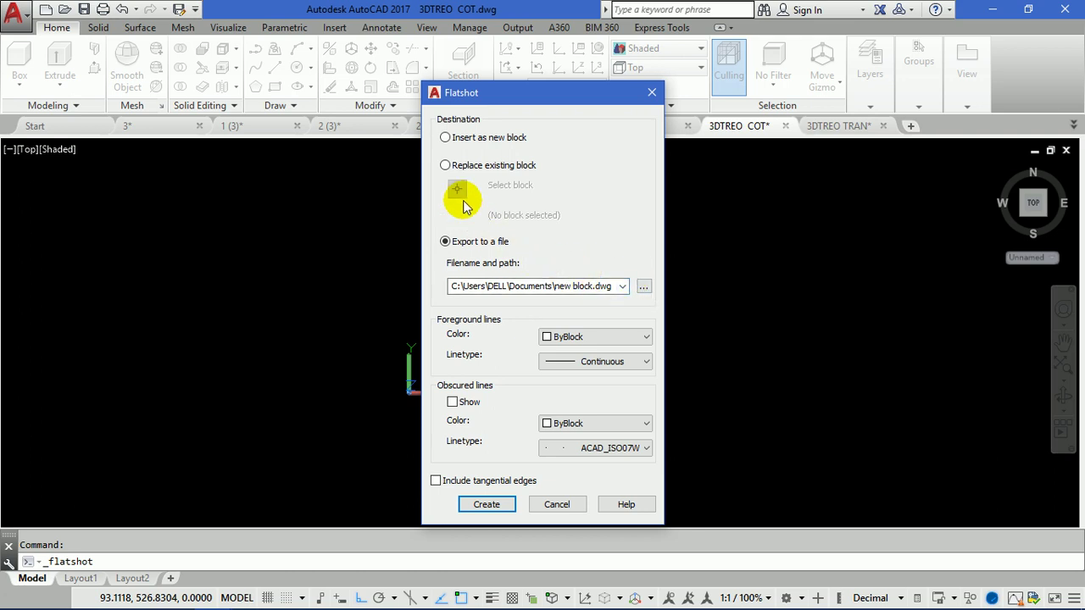
pyautogui.click(446, 138)
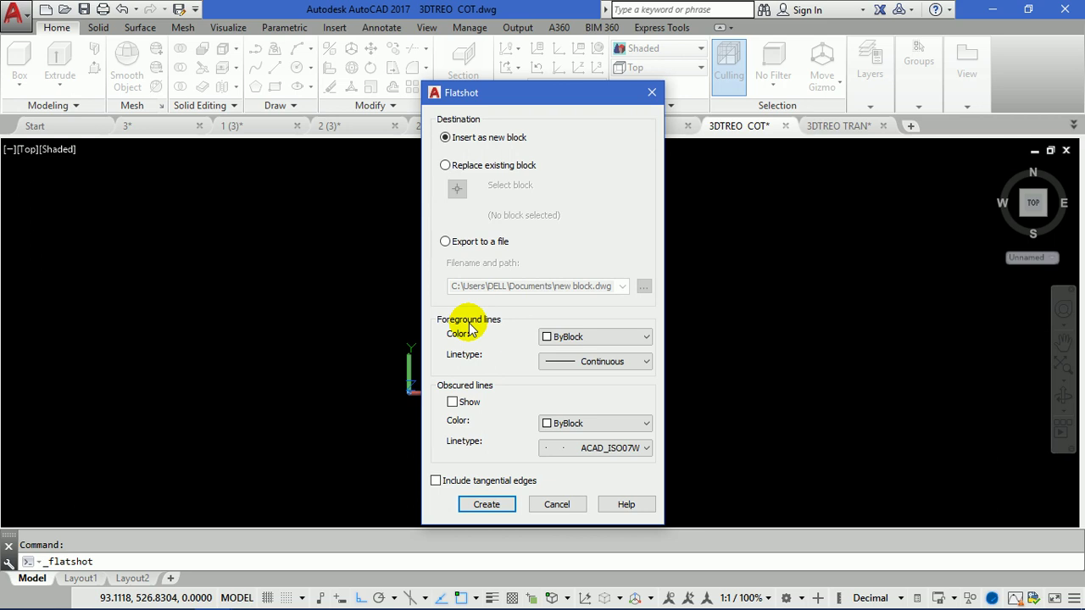
# Make the flattened foreground lines Magenta and turn on Show for obscured lines.
pyautogui.click(578, 339)
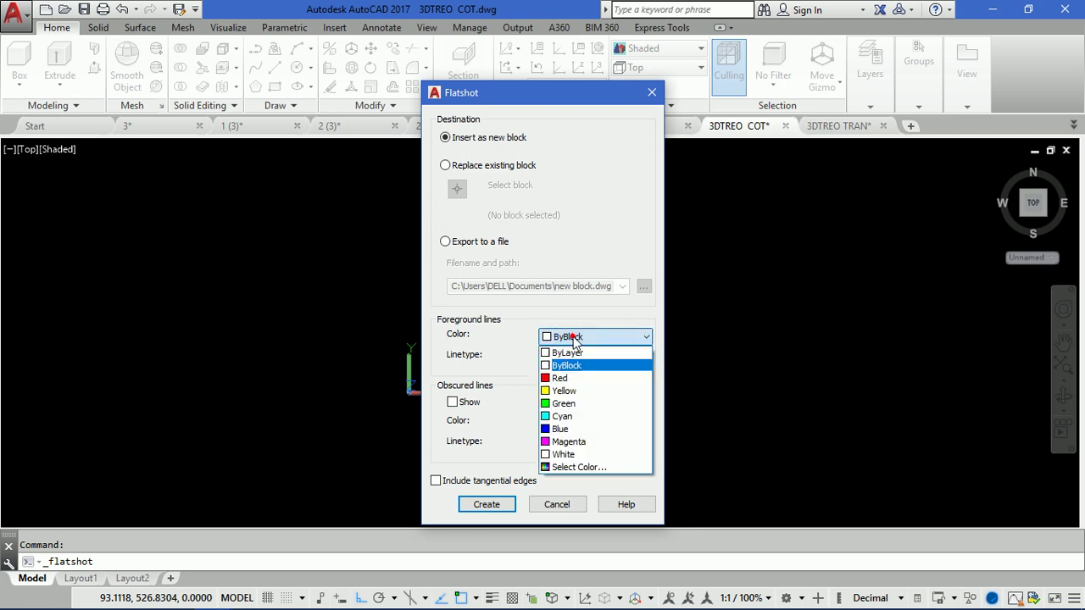
pyautogui.click(573, 443)
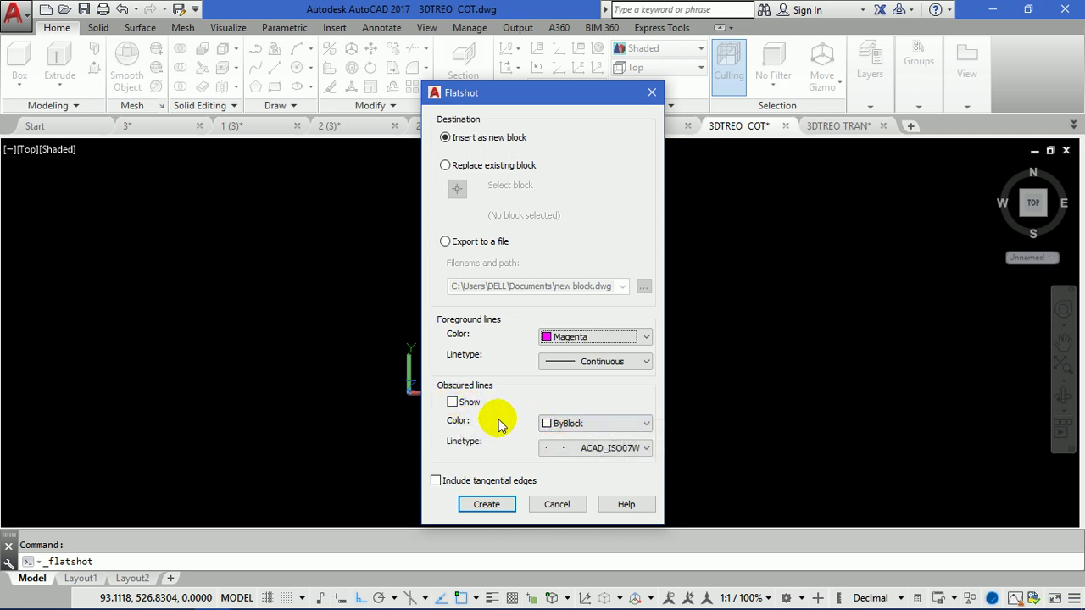
pyautogui.click(452, 403)
pyautogui.click(452, 403)
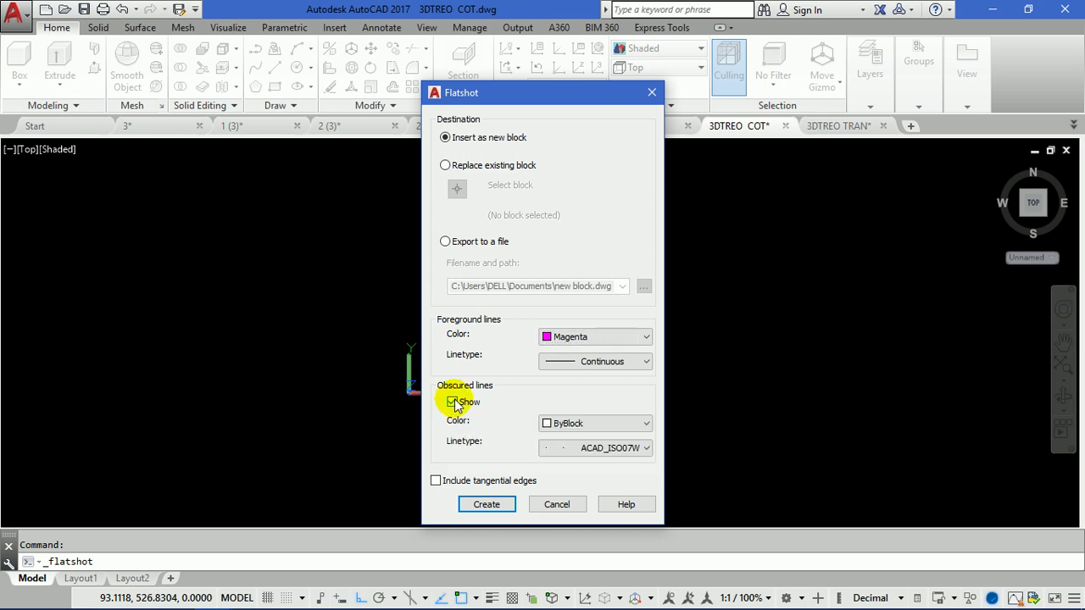
pyautogui.click(454, 403)
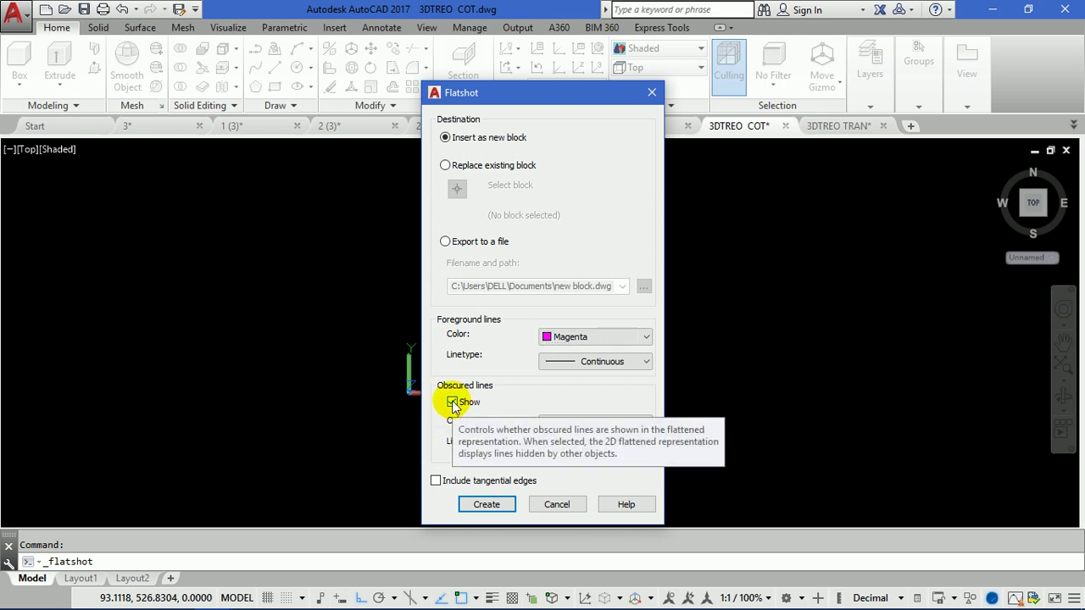
# Set the obscured-line colour to White and choose Other... from the linetype list.
pyautogui.click(560, 424)
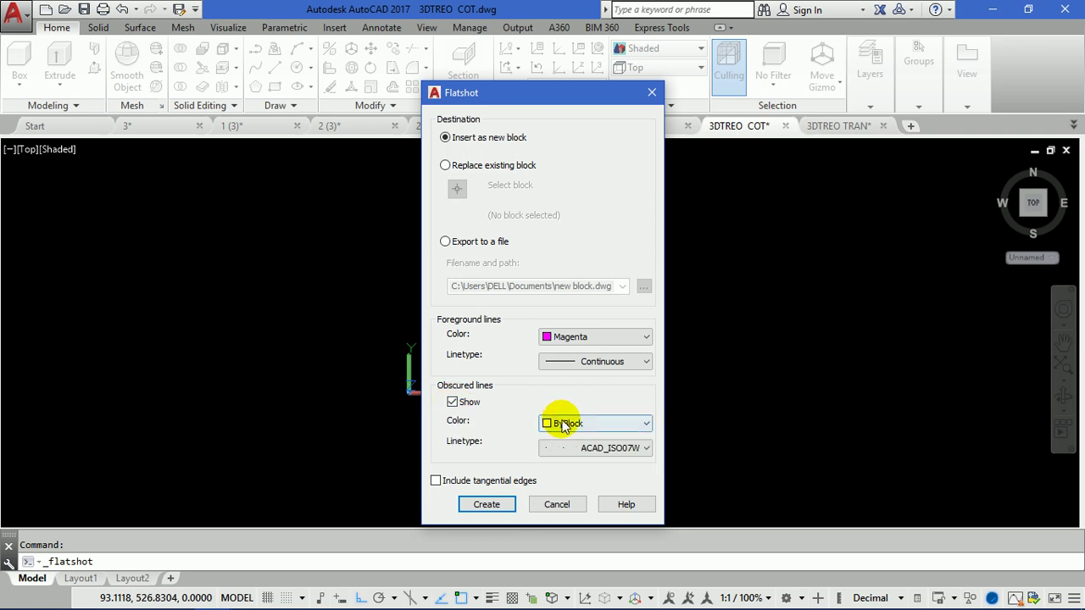
pyautogui.click(580, 427)
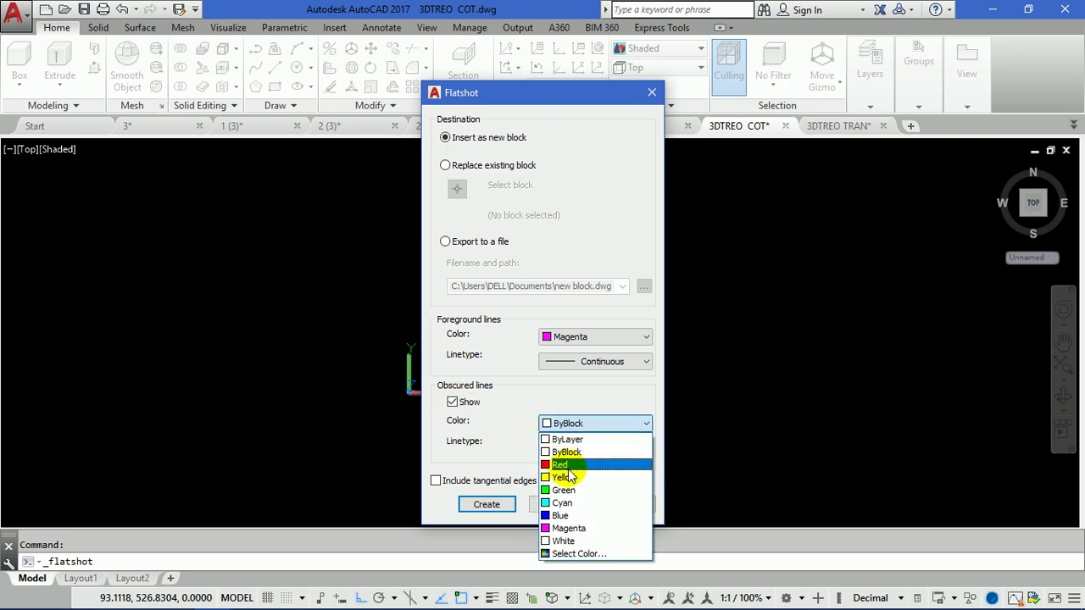
pyautogui.click(563, 541)
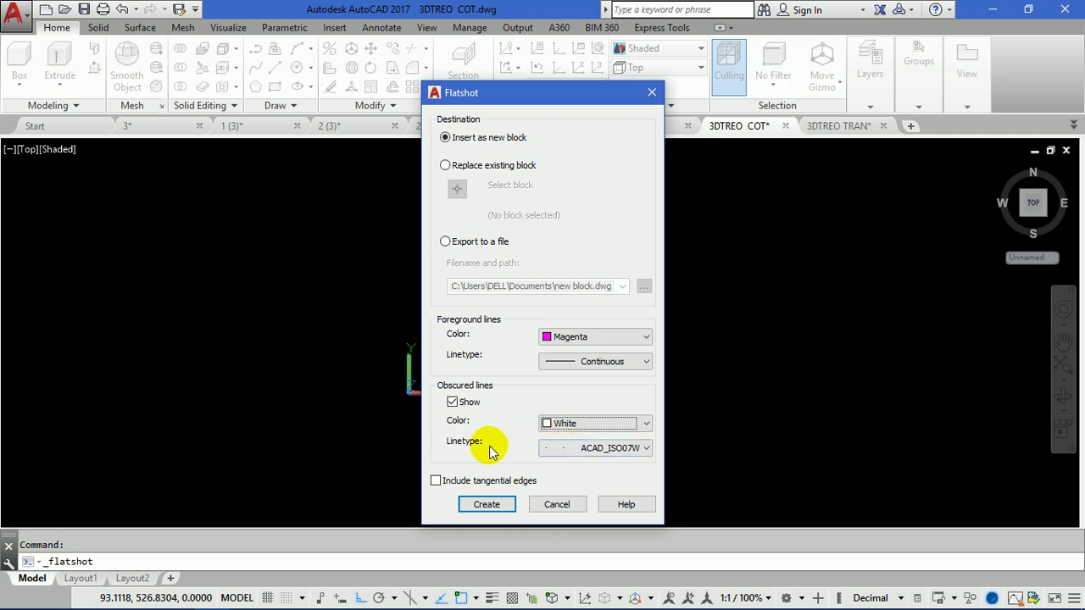
pyautogui.click(561, 448)
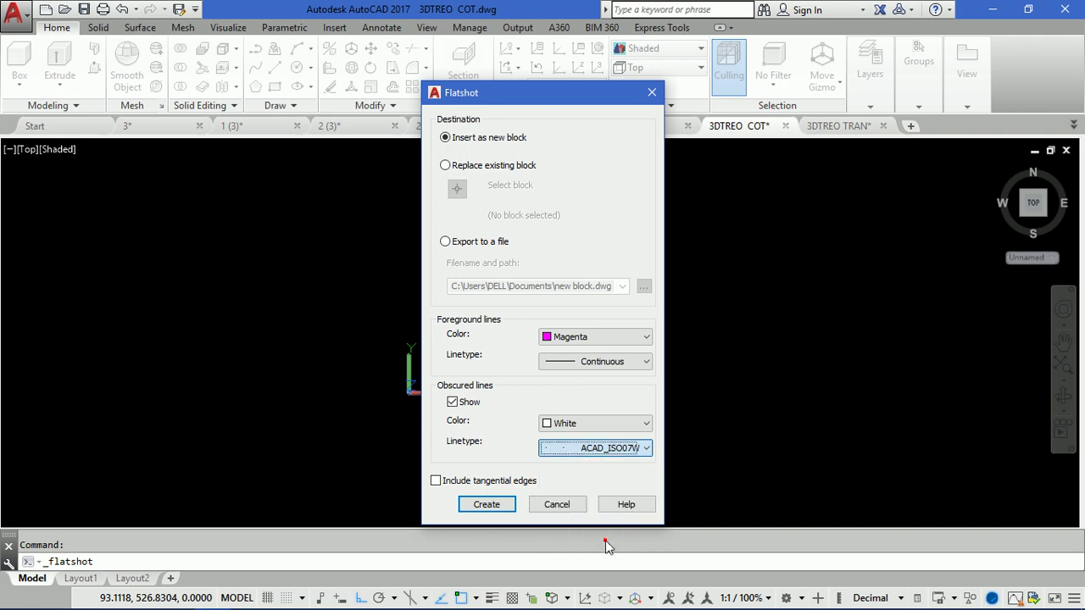
pyautogui.click(606, 540)
# Load and select the HIDDEN linetype for obscured lines, then cancel Flatshot without creating anything.
pyautogui.click(579, 397)
pyautogui.click(422, 312)
pyautogui.click(423, 315)
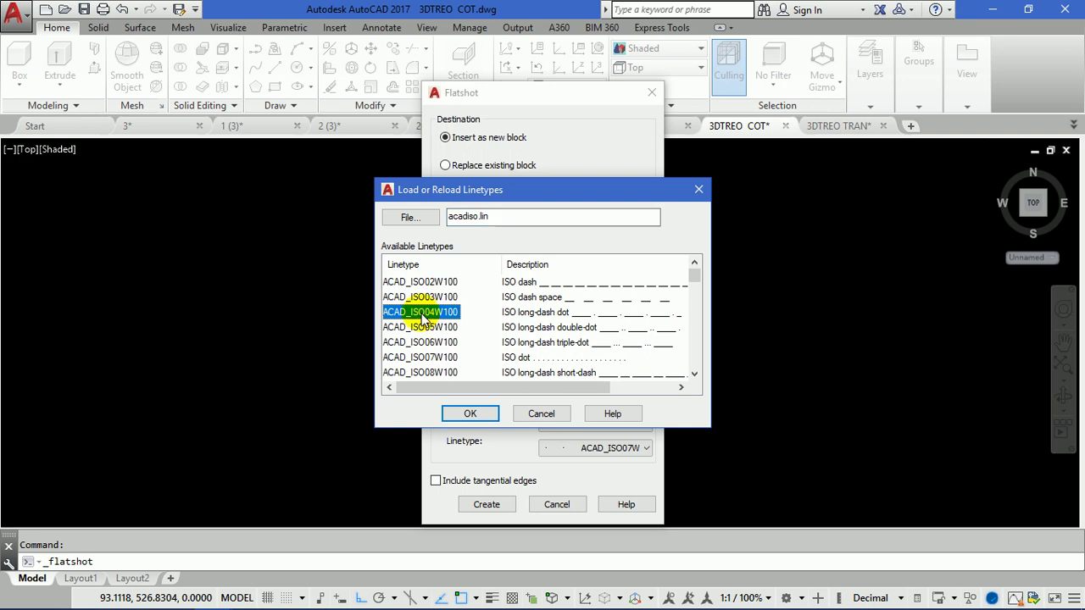
pyautogui.press('h')
pyautogui.click(470, 413)
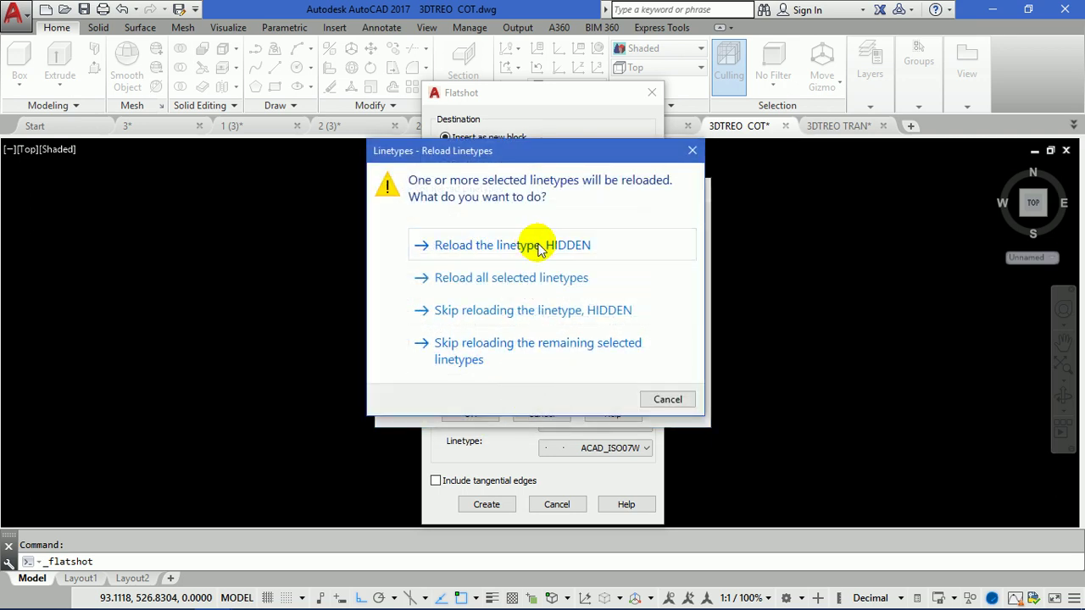
pyautogui.click(693, 150)
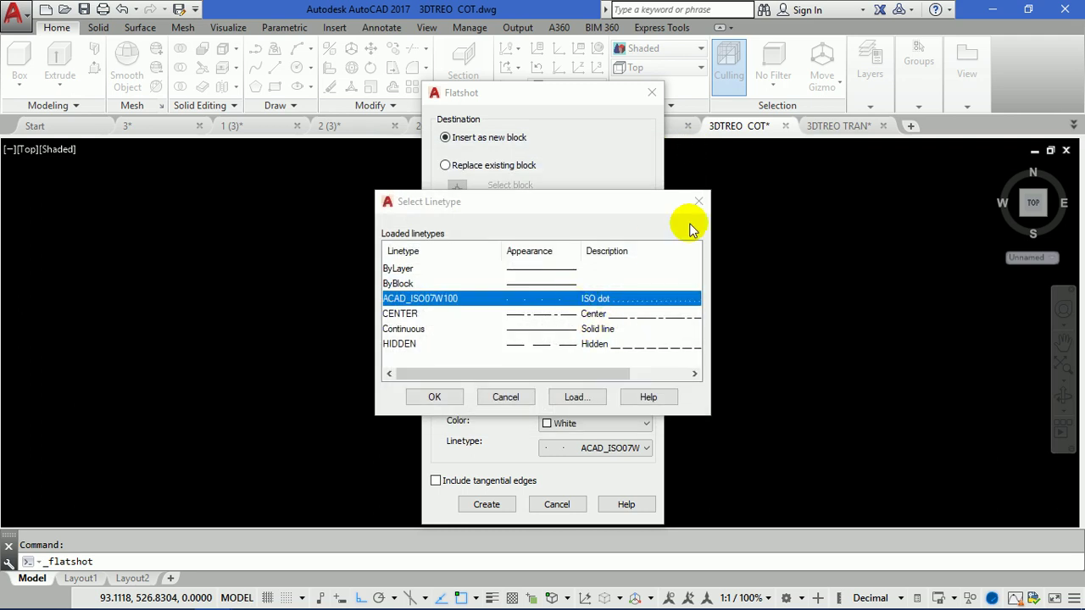
pyautogui.click(408, 345)
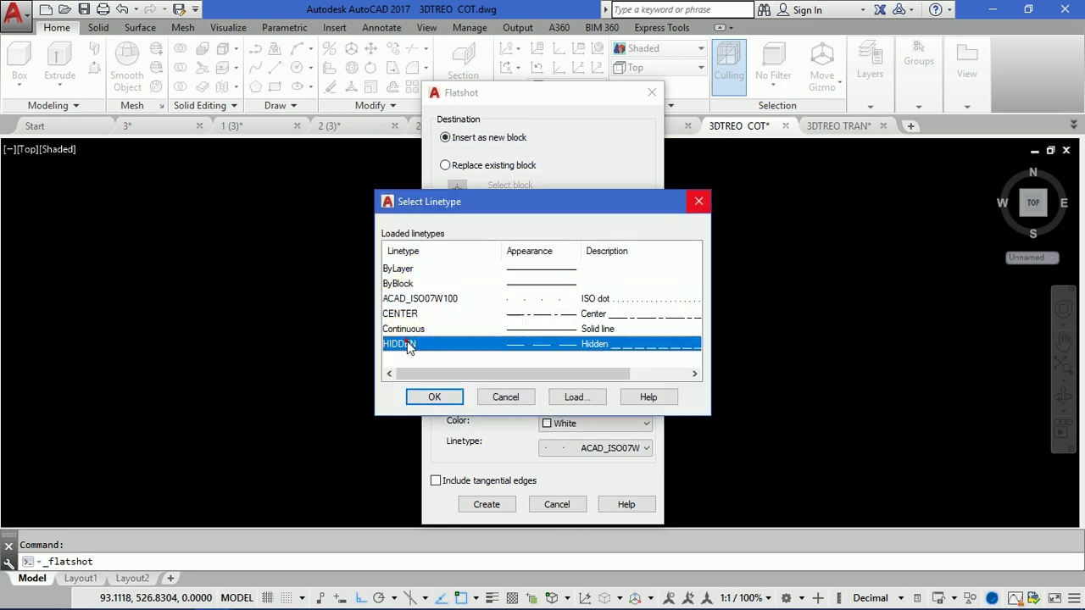
pyautogui.click(437, 396)
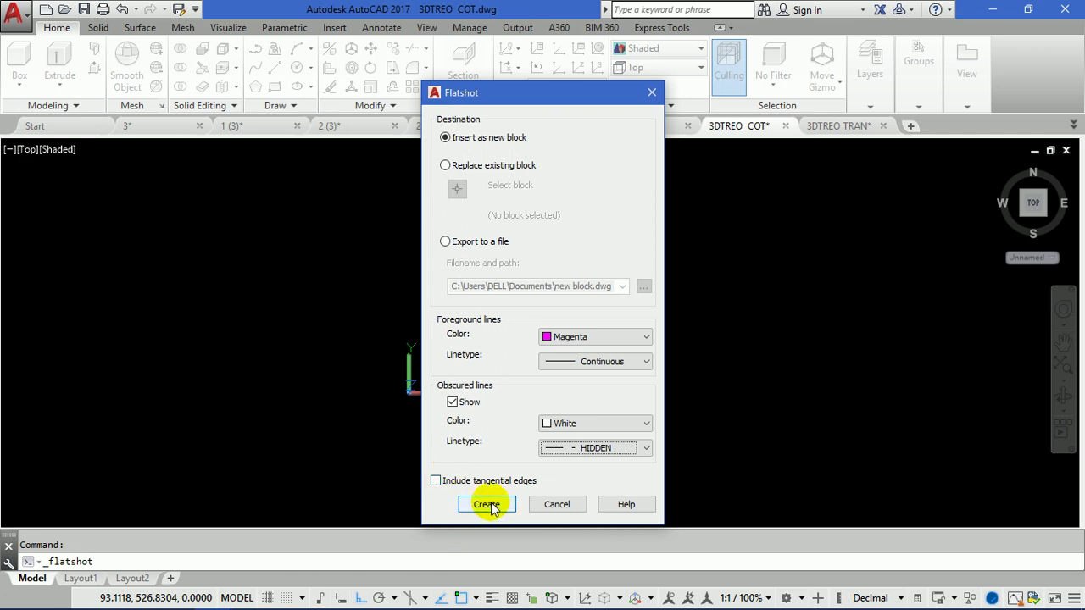
pyautogui.click(558, 504)
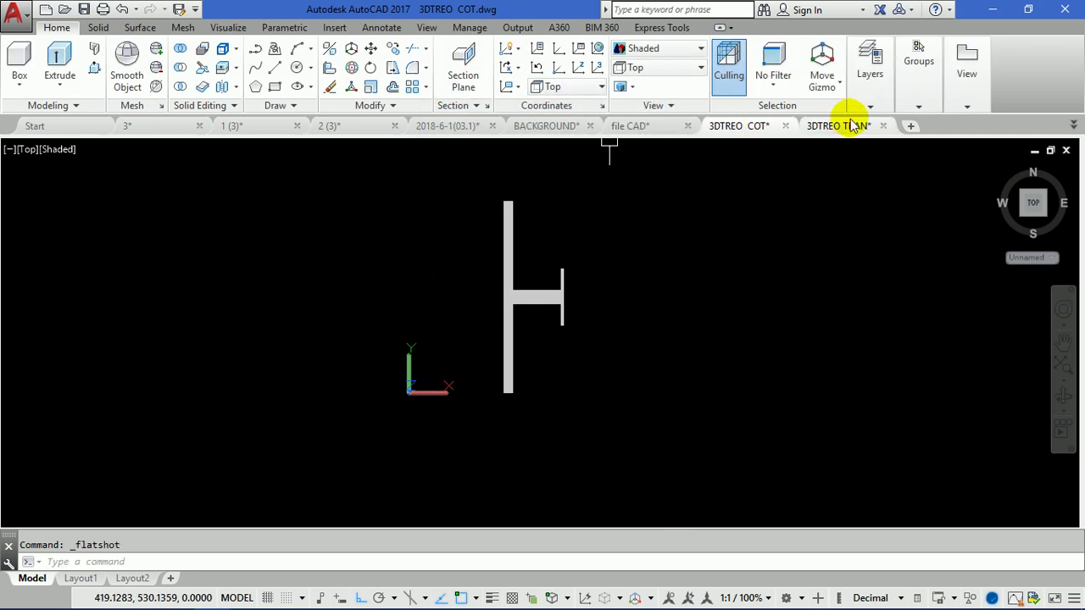
# Pan the 2018-6-1(03.1) part into view and shade it Realistic, then return to 3DTREO COT.
pyautogui.click(440, 127)
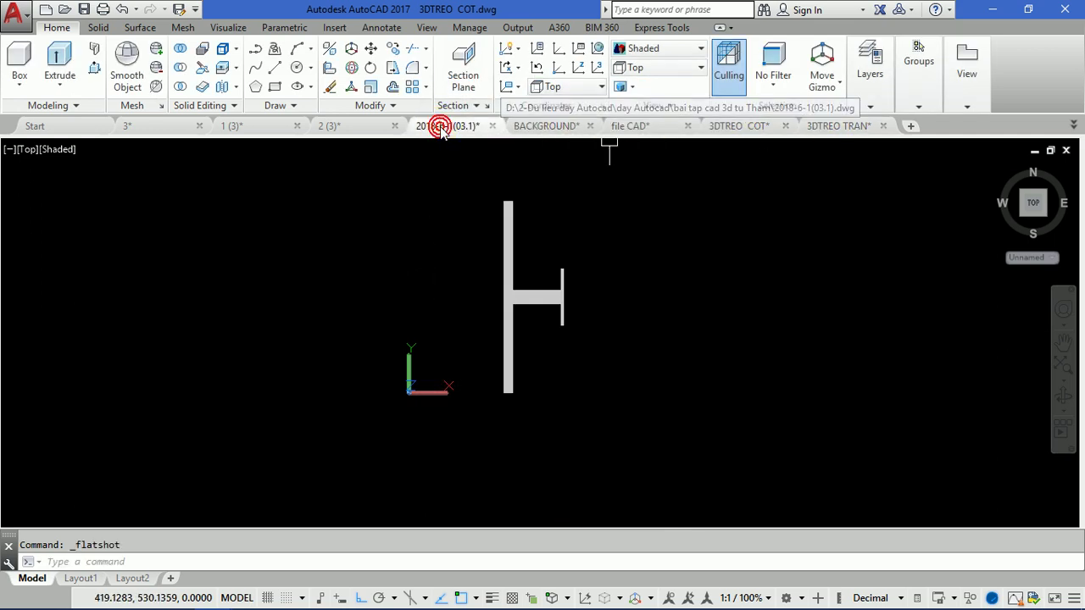
pyautogui.moveTo(477, 389); pyautogui.dragTo(375, 331, button='middle')
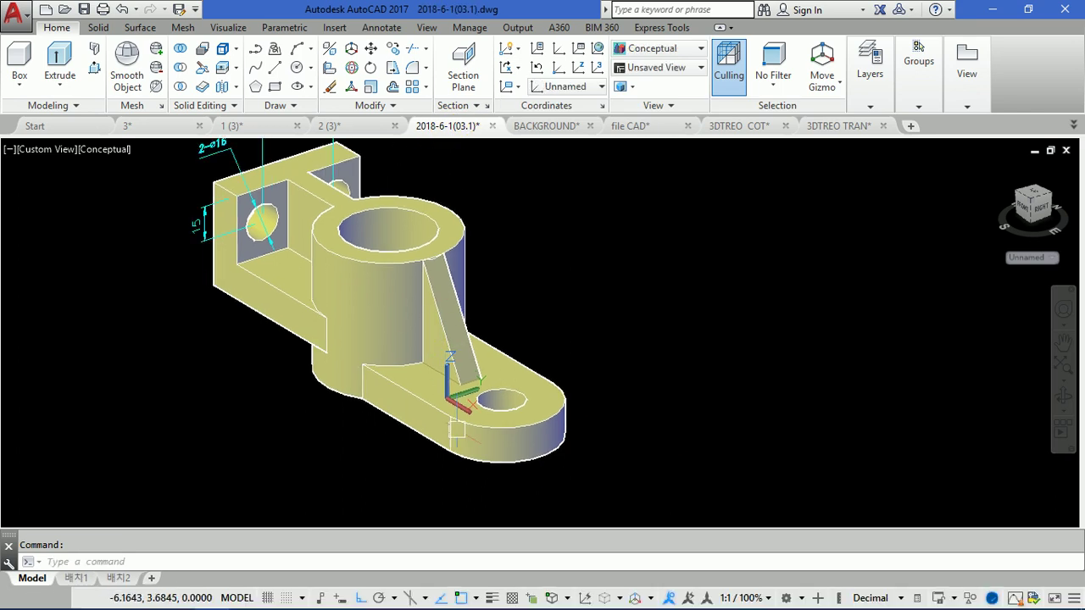
pyautogui.scroll(5, 455, 463)
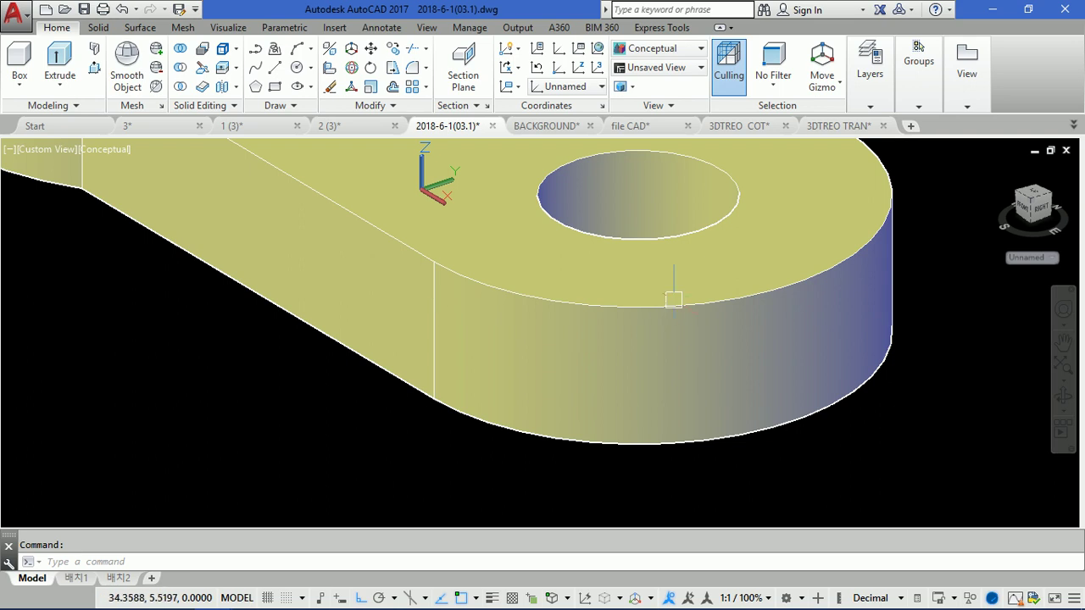
pyautogui.moveTo(412, 307); pyautogui.dragTo(496, 407, button='middle')
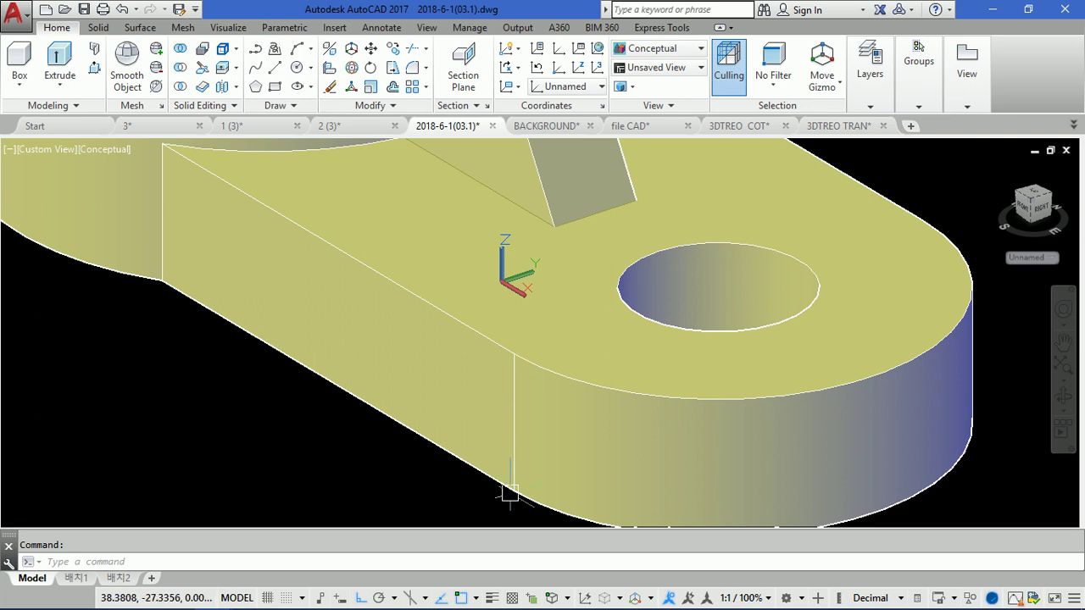
pyautogui.click(657, 50)
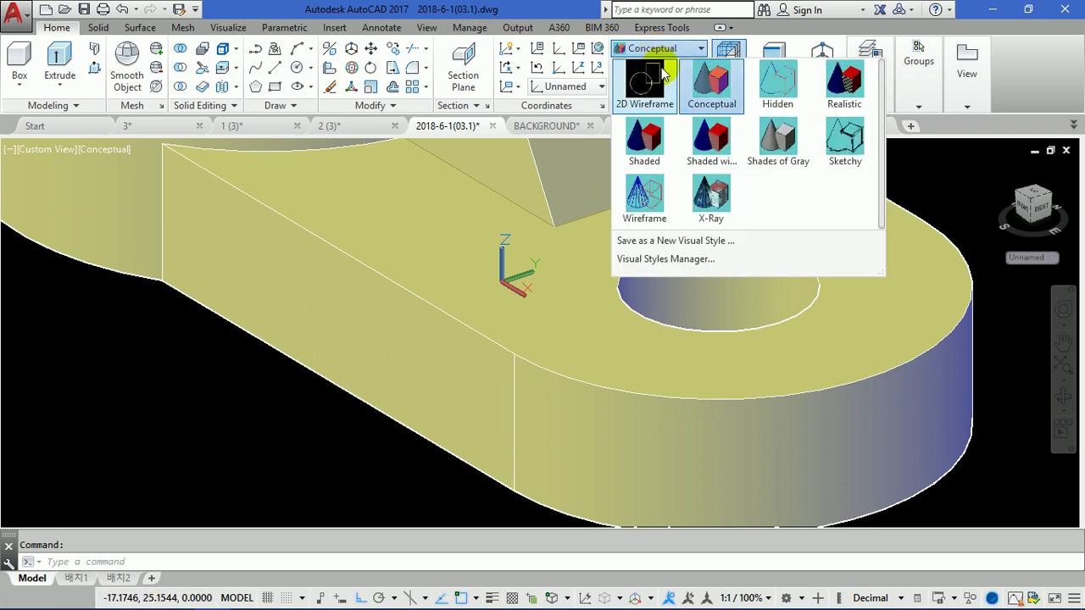
pyautogui.click(813, 102)
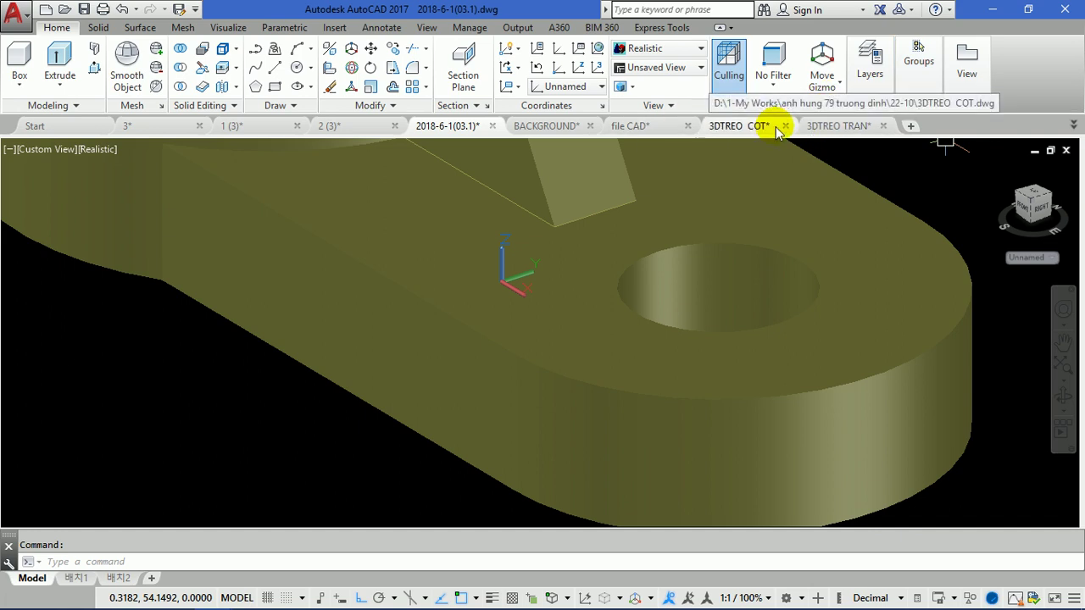
pyautogui.click(534, 126)
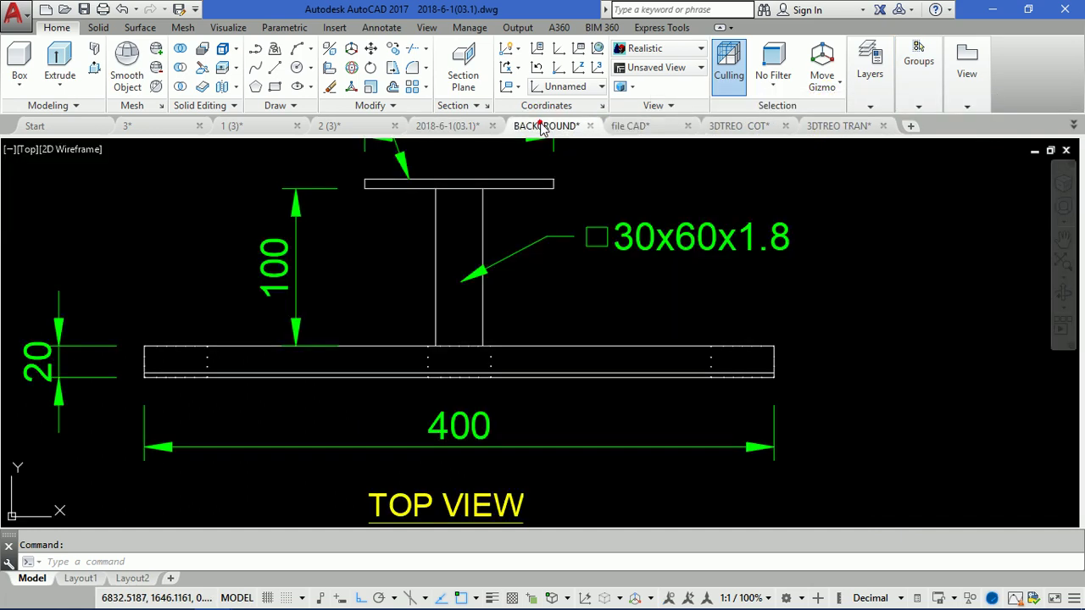
pyautogui.click(736, 127)
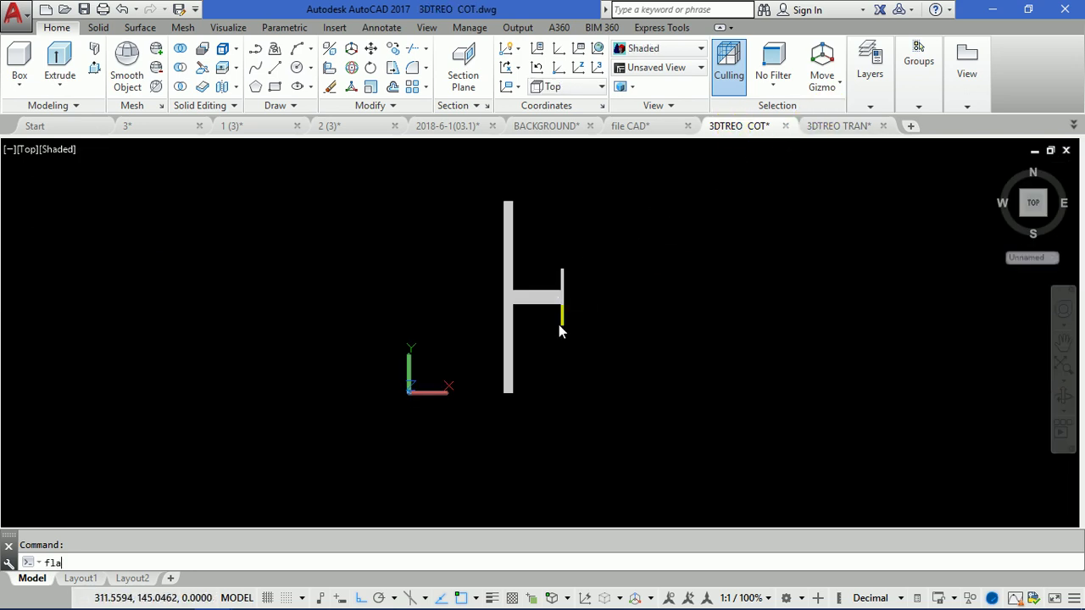
# Create a Flatshot with Magenta foreground, shown HIDDEN obscured lines, and tangential edges included.
pyautogui.press('Return')
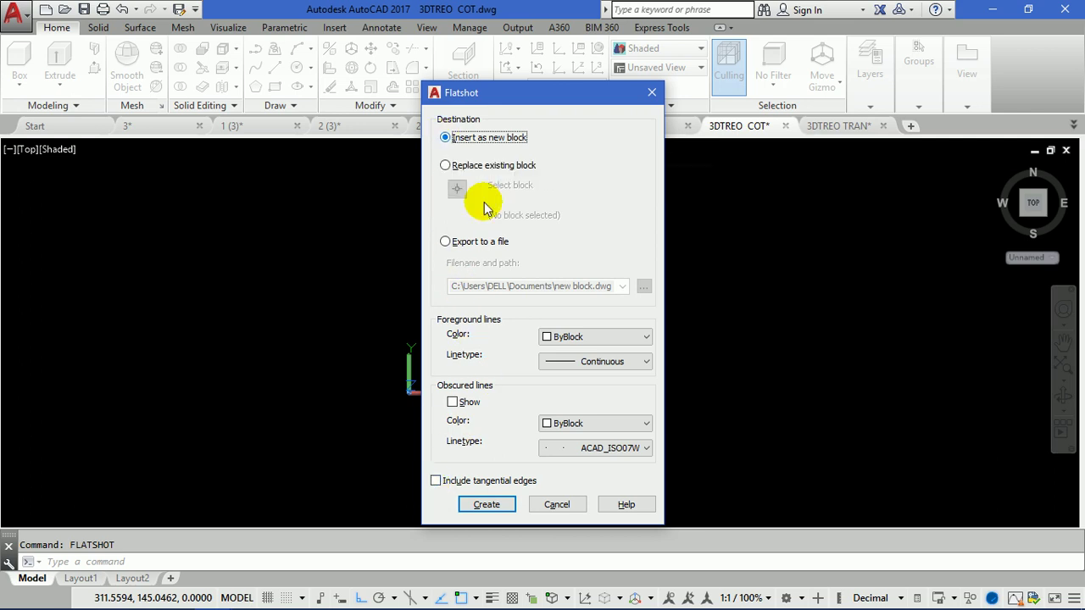
pyautogui.click(583, 337)
pyautogui.click(564, 442)
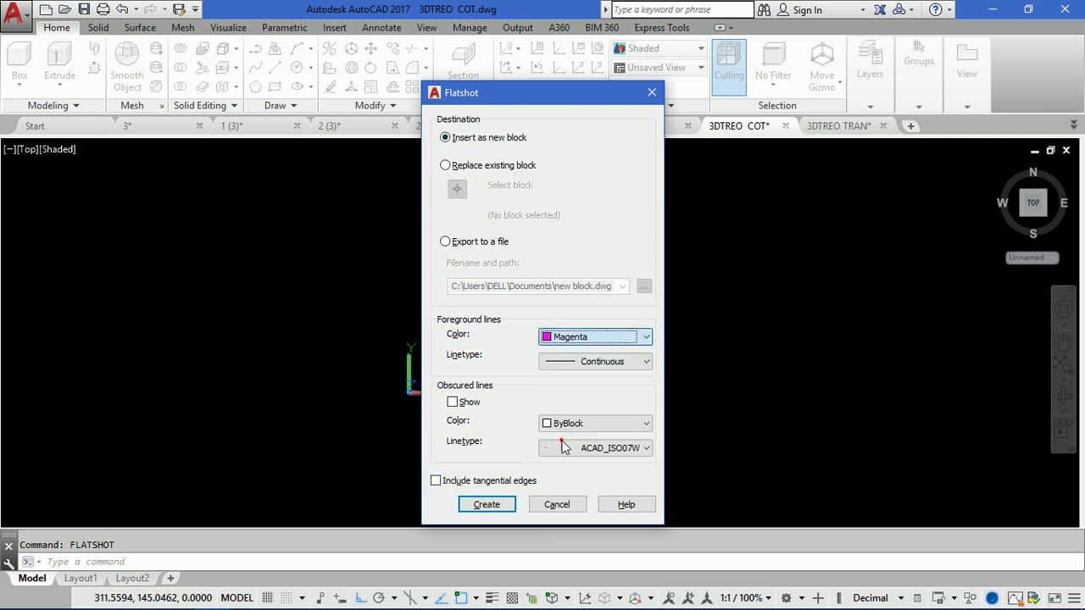
pyautogui.click(576, 447)
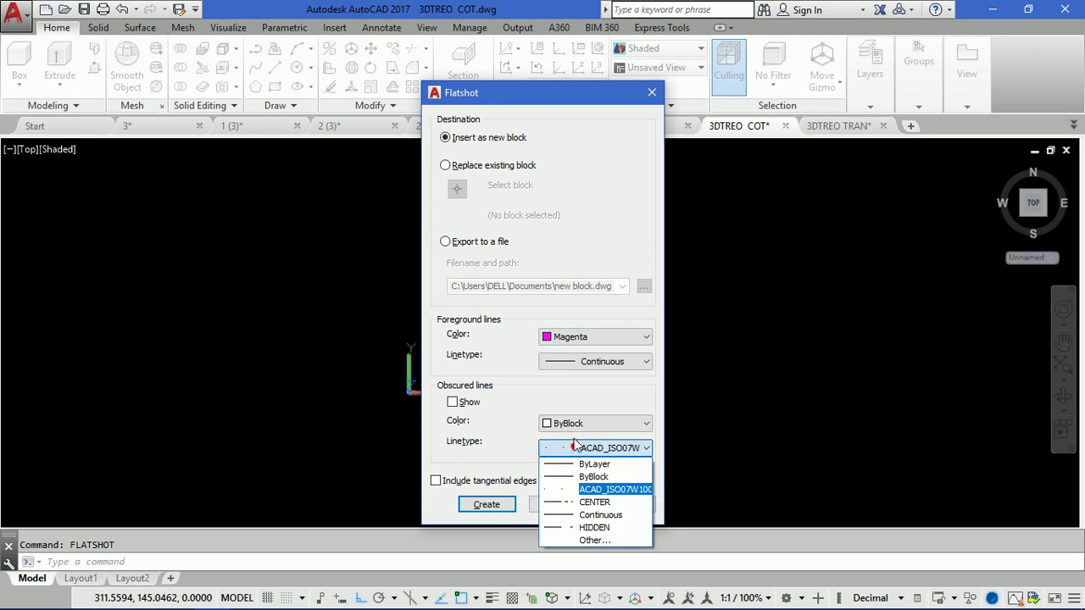
pyautogui.click(584, 528)
pyautogui.click(454, 404)
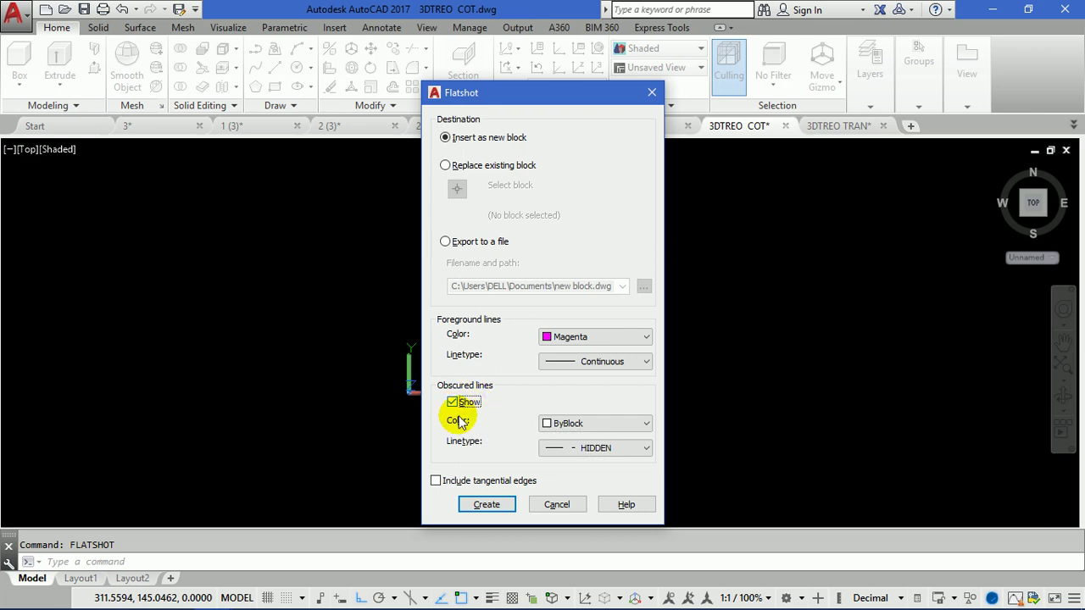
pyautogui.click(435, 481)
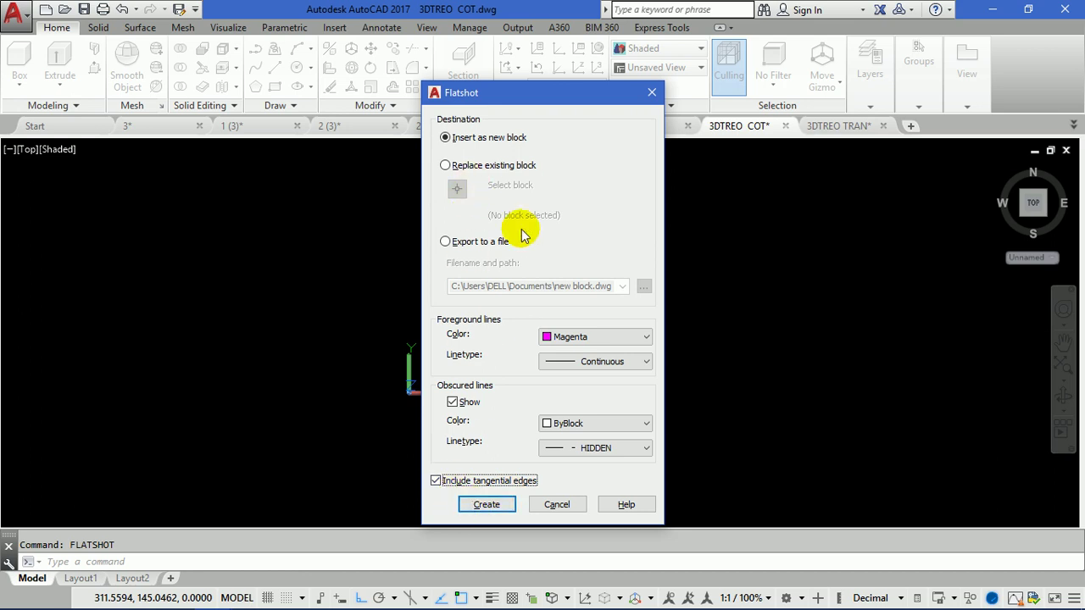
pyautogui.click(488, 506)
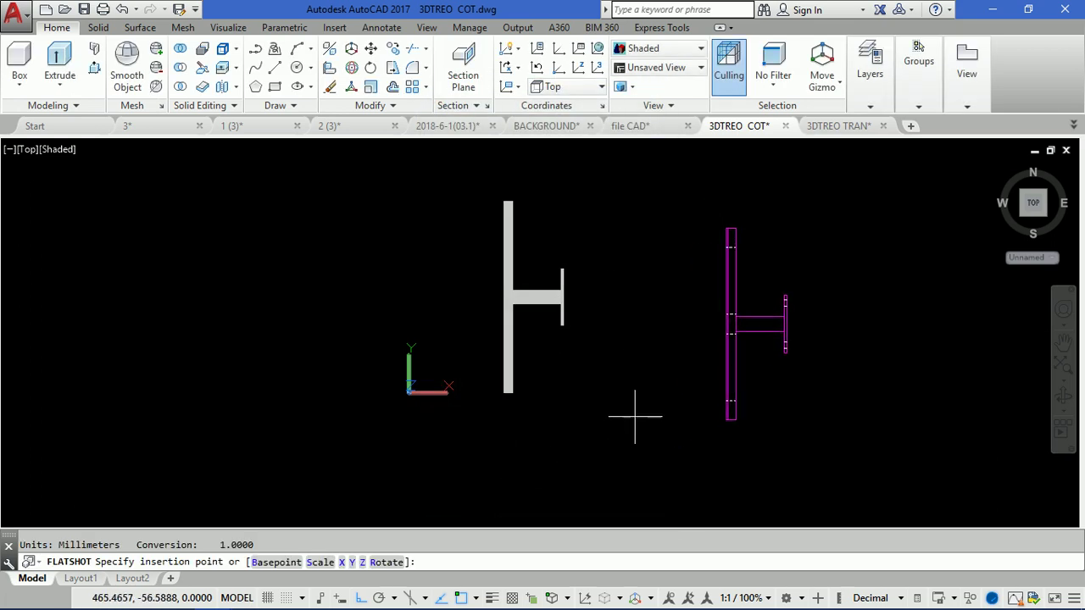
# Place the flattened block beside the bracket at default scale and 0° rotation.
pyautogui.scroll(-2, 594, 415)
pyautogui.scroll(-3, 528, 436)
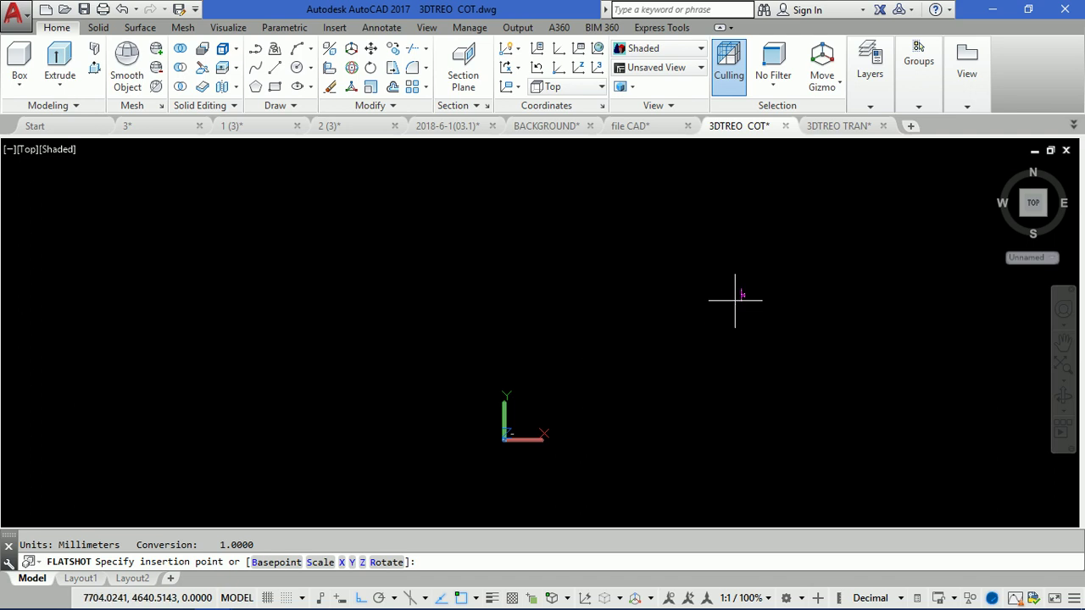
pyautogui.scroll(4, 538, 430)
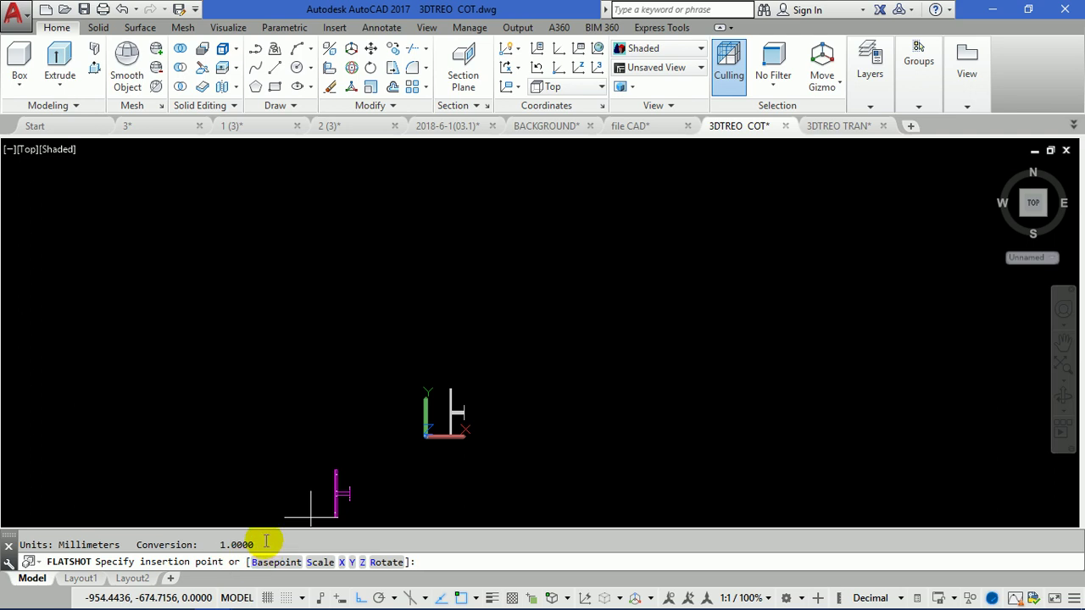
pyautogui.scroll(4, 487, 449)
pyautogui.scroll(2, 534, 415)
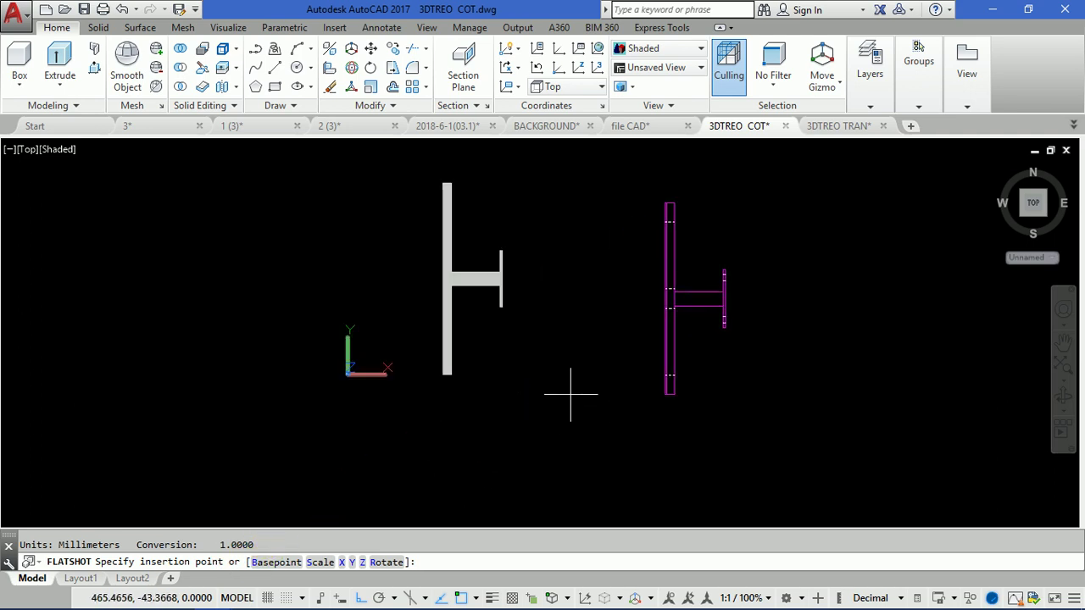
pyautogui.click(640, 372)
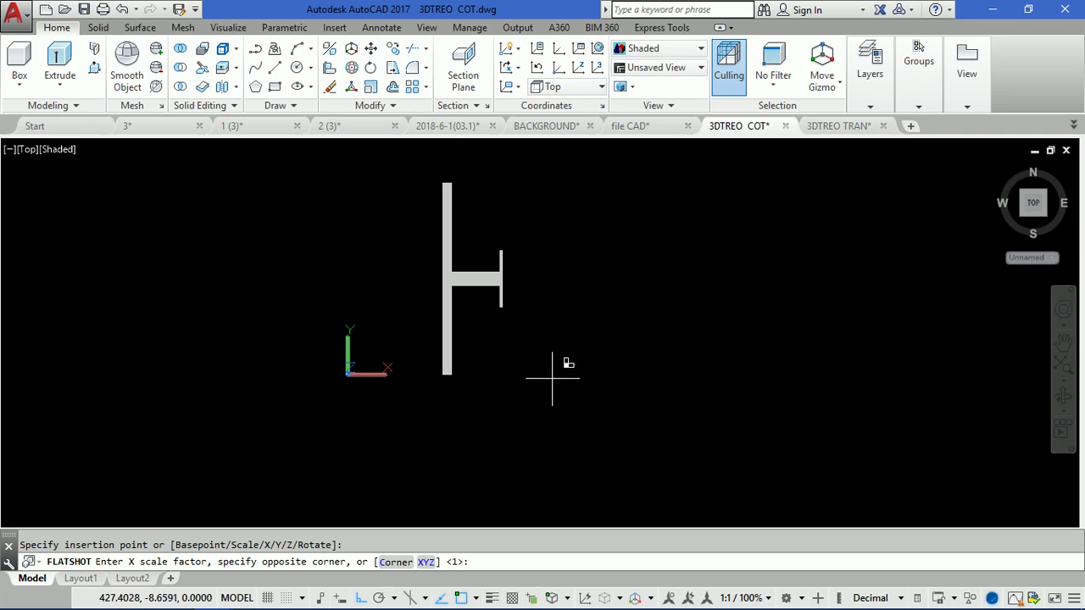
pyautogui.press('Return')
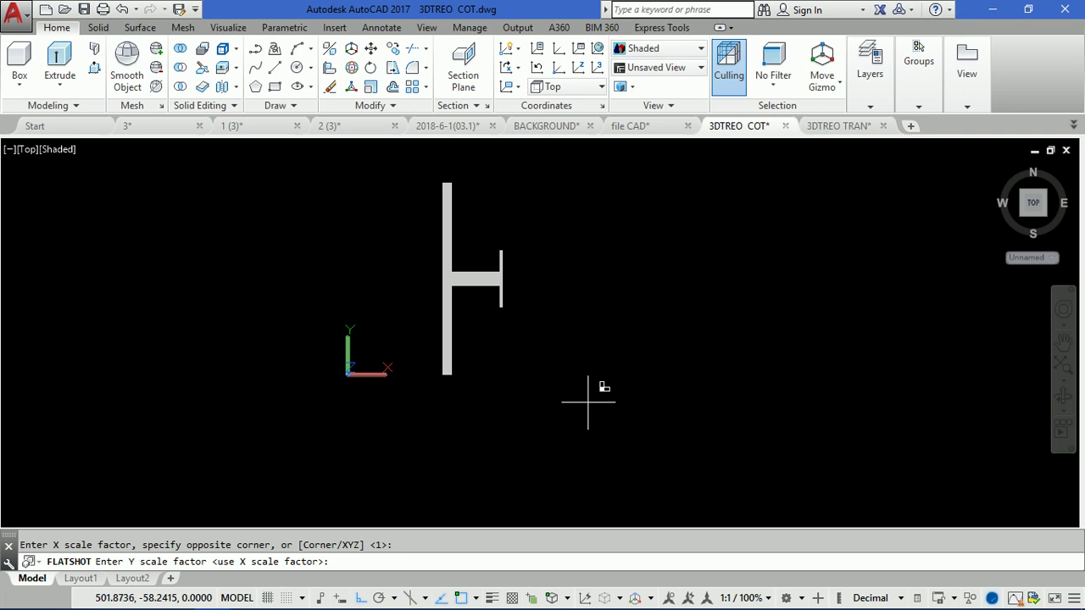
pyautogui.press('Return')
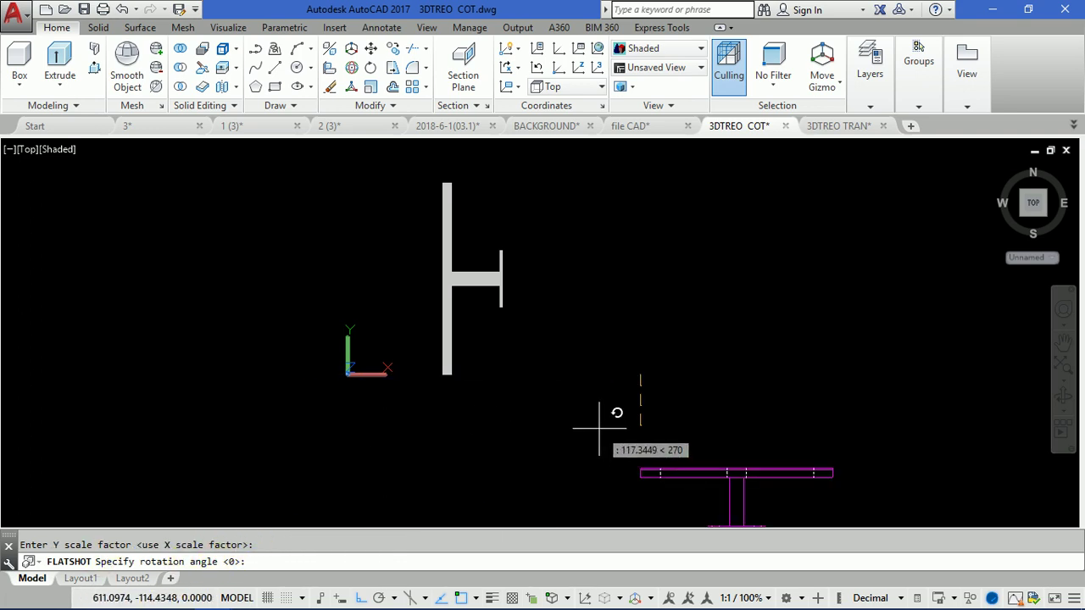
pyautogui.press('Return')
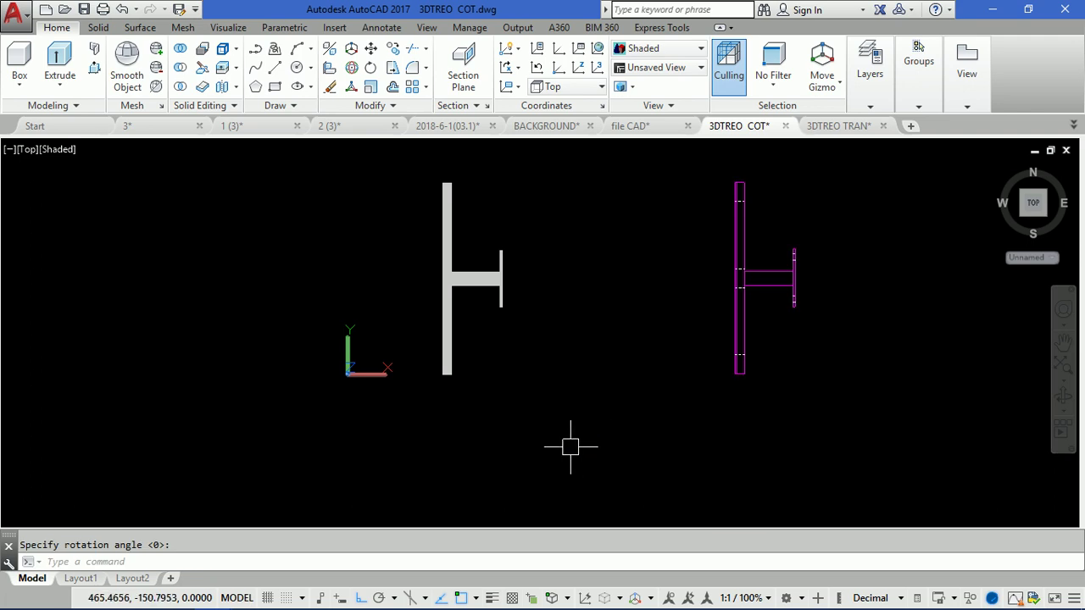
# Select the magenta flattened block and cut it to the clipboard with Ctrl+X.
pyautogui.click(745, 203)
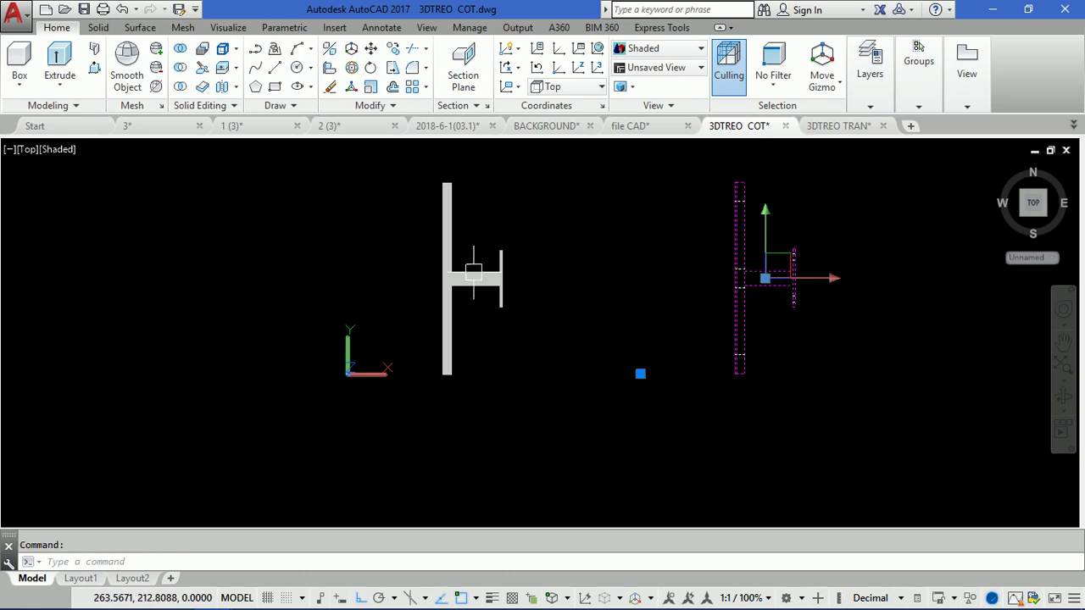
pyautogui.press('Escape')
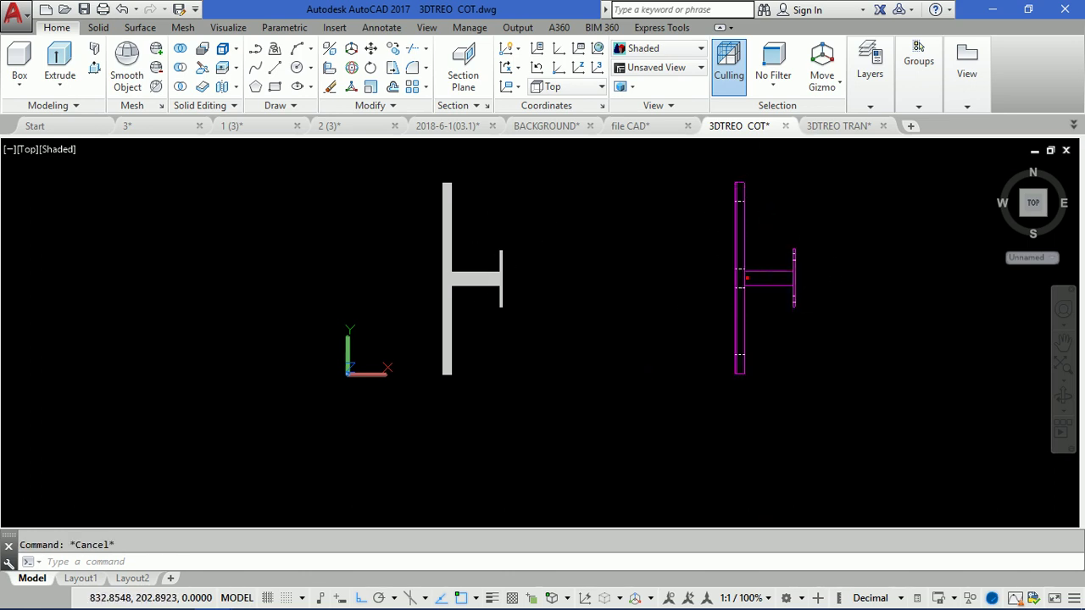
pyautogui.click(740, 280)
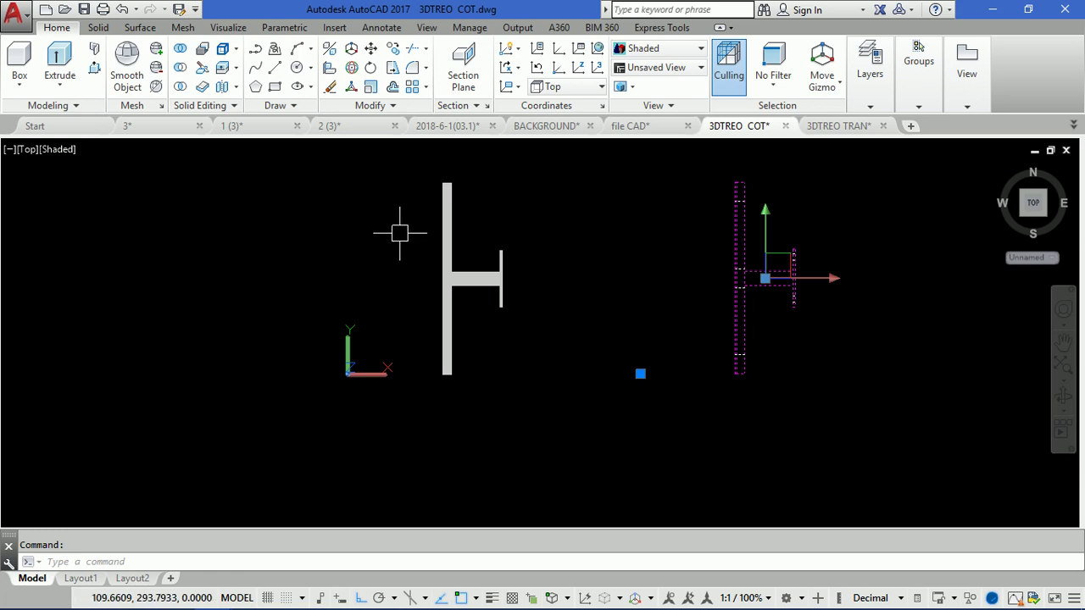
pyautogui.hotkey('ctrl', 'x')
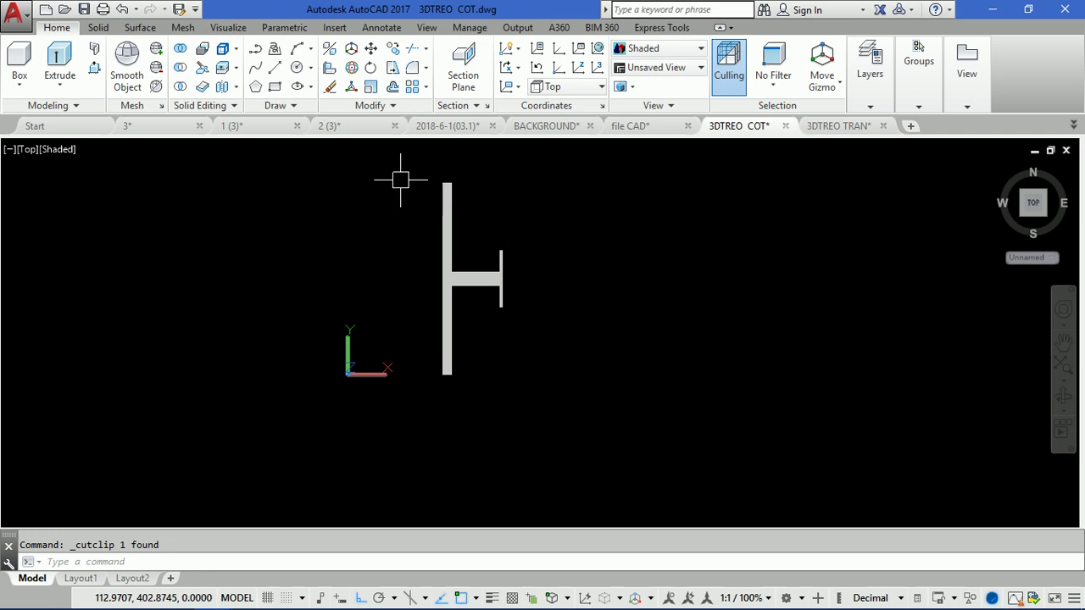
# Switch to Layout1 and erase its default viewport.
pyautogui.click(83, 580)
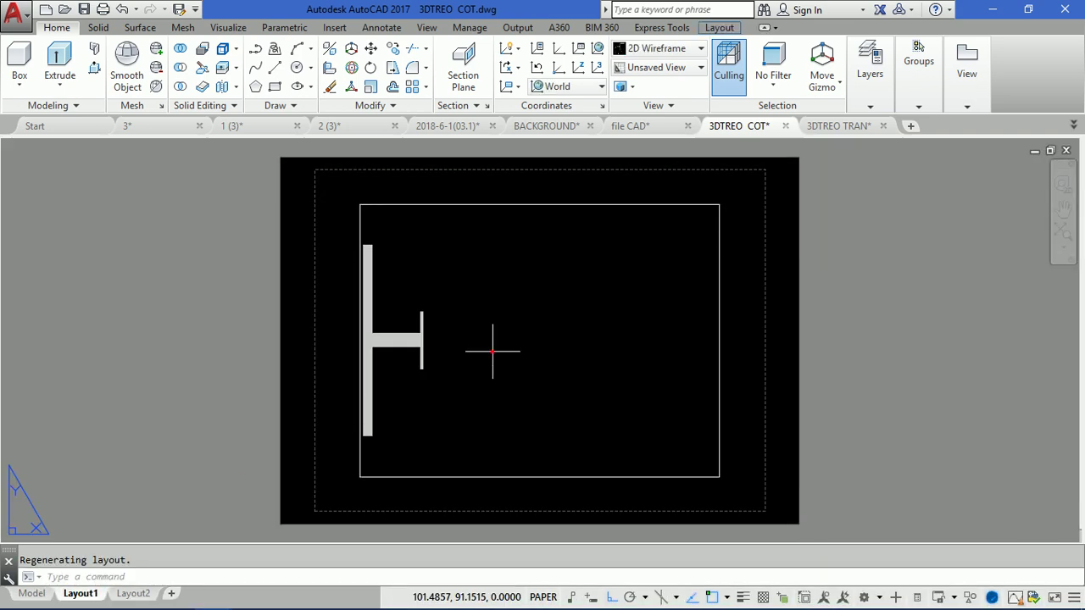
pyautogui.click(492, 351)
pyautogui.click(309, 431)
pyautogui.write('e')
pyautogui.press('Return')
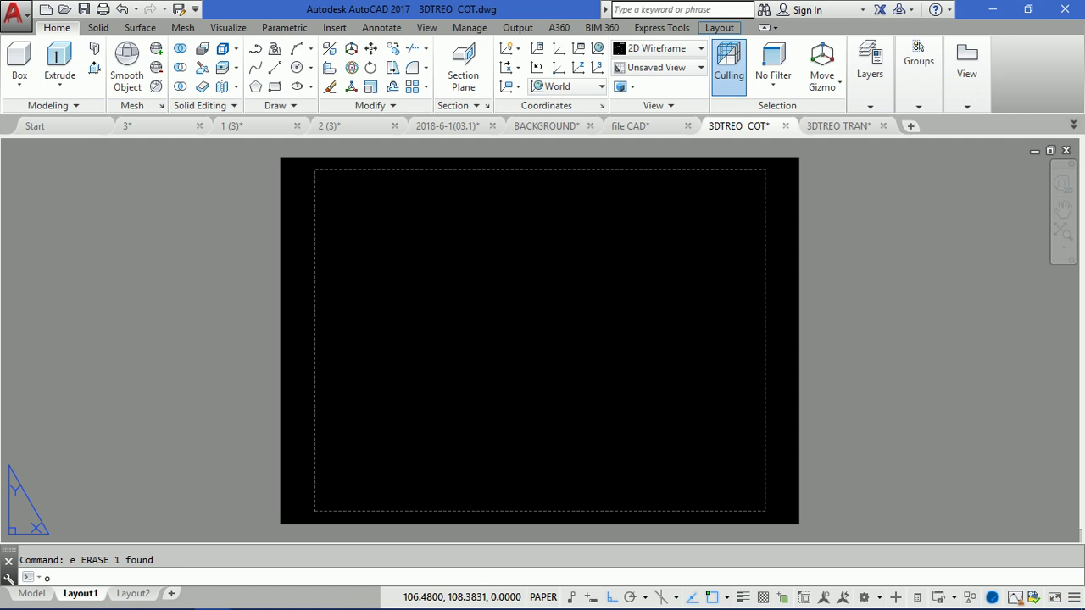
# Turn off Display paper background in Options via the OP command.
pyautogui.write('p')
pyautogui.press('Return')
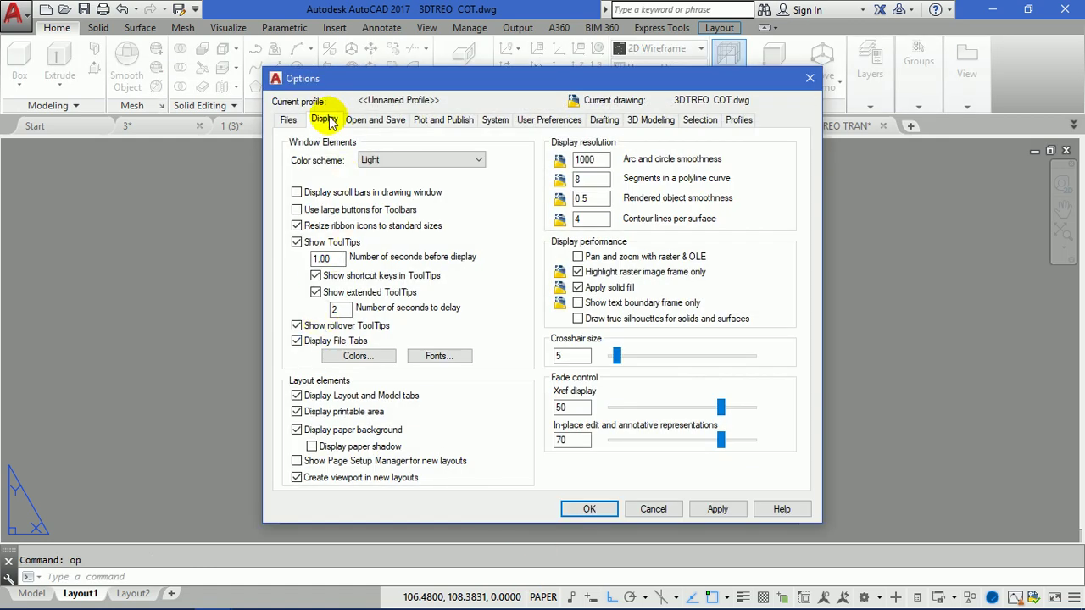
pyautogui.click(297, 430)
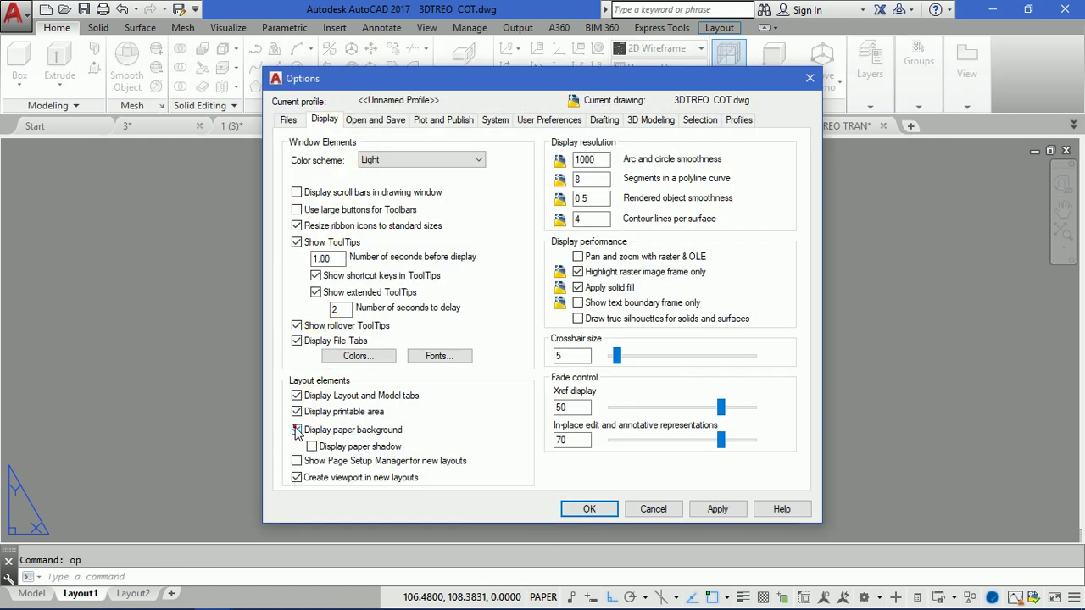
pyautogui.click(697, 508)
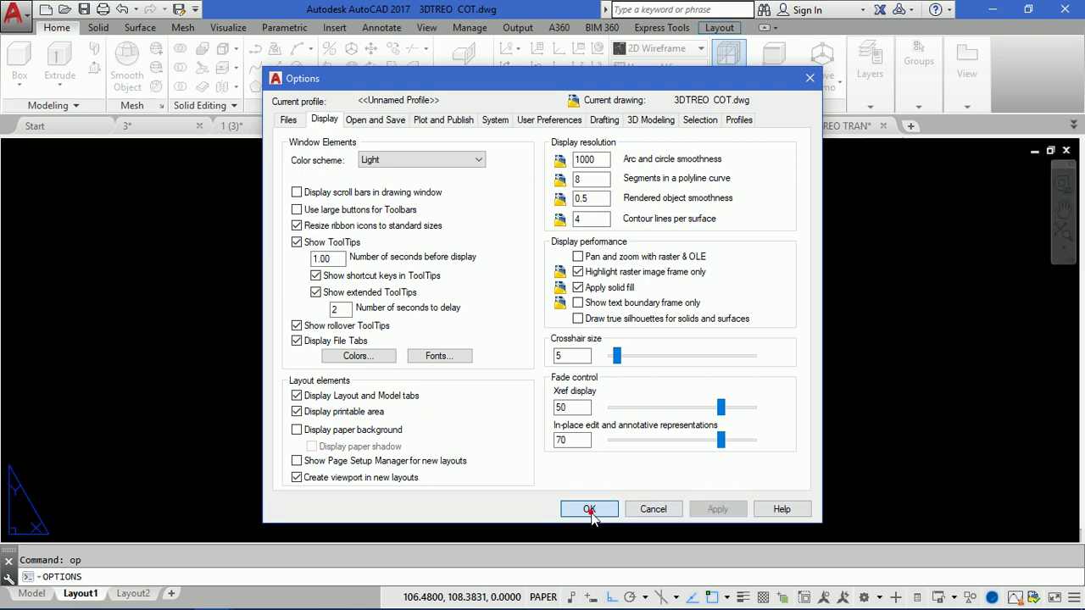
pyautogui.click(593, 509)
pyautogui.scroll(-2, 340, 393)
pyautogui.scroll(-2, 341, 392)
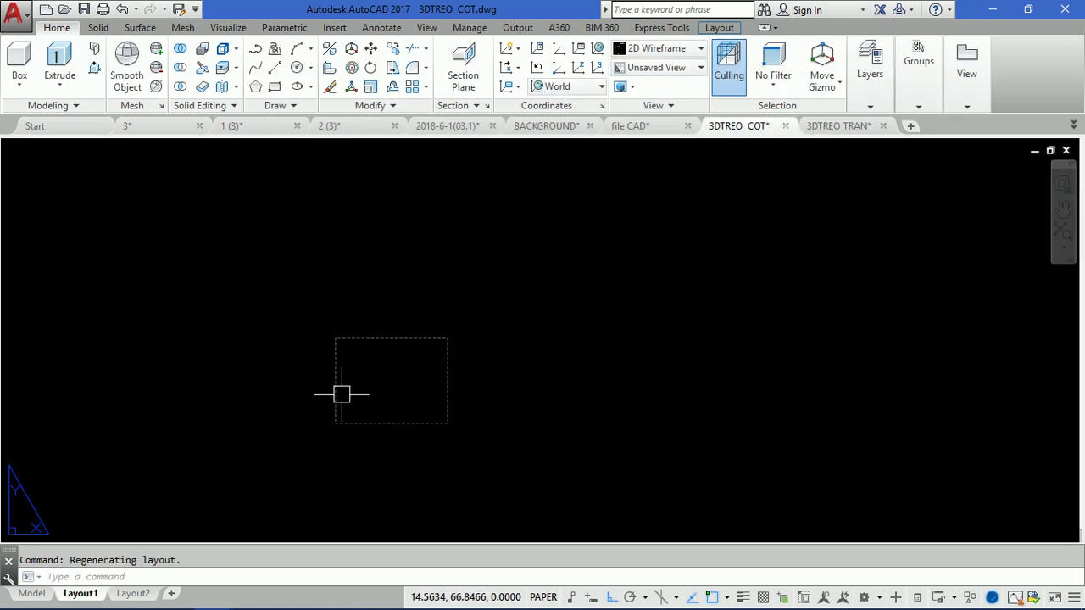
# Paste the magenta flattened block into Layout1 and centre it in view.
pyautogui.hotkey('ctrl', 'v')
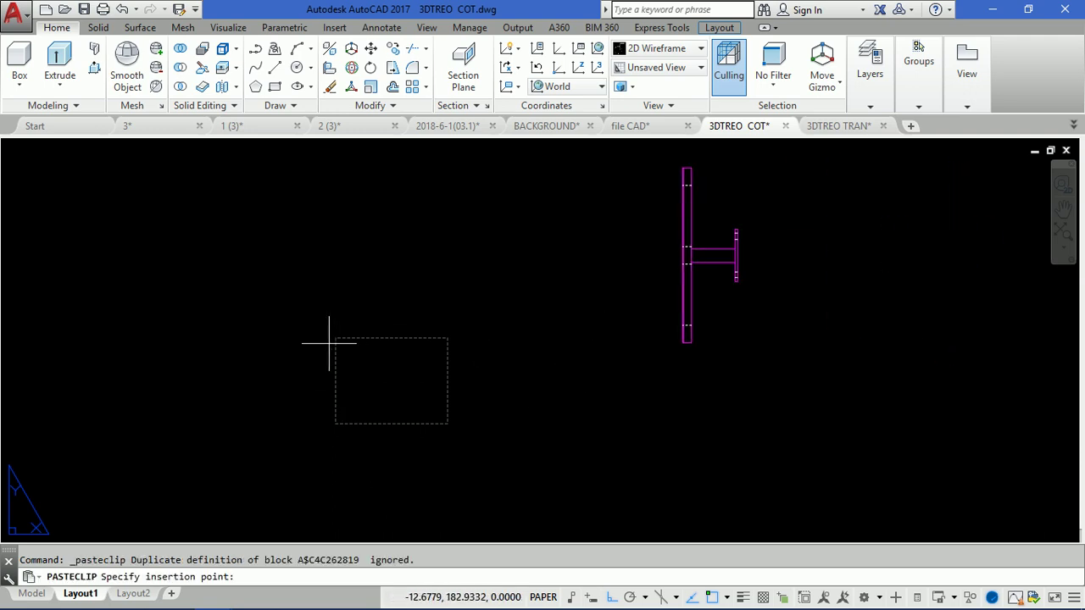
pyautogui.click(310, 346)
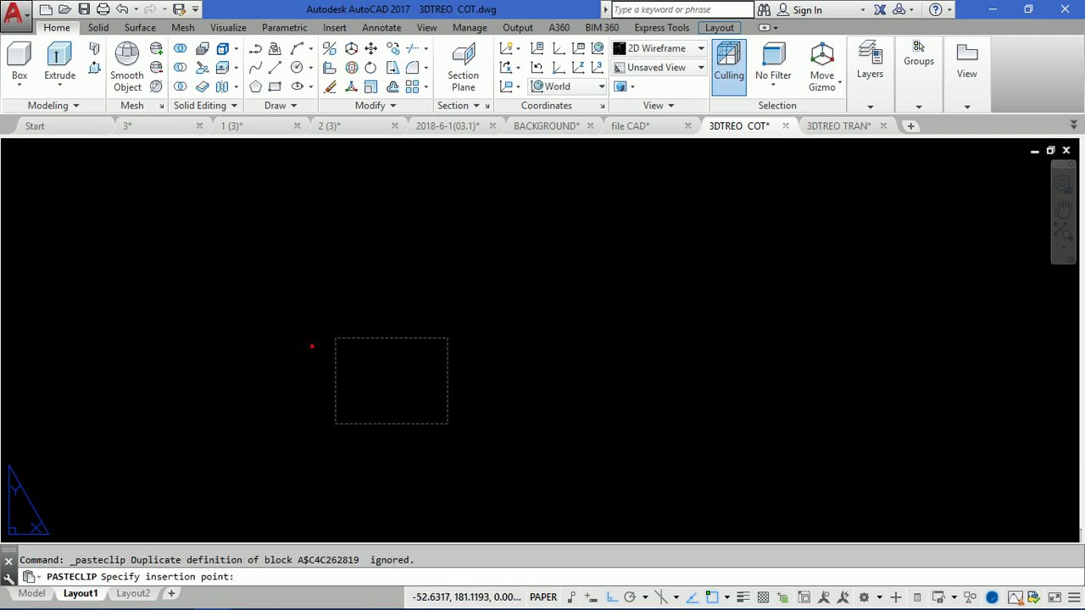
pyautogui.moveTo(676, 265); pyautogui.dragTo(521, 314, button='middle')
pyautogui.scroll(3, 562, 247)
pyautogui.scroll(3, 518, 317)
pyautogui.scroll(-3, 519, 321)
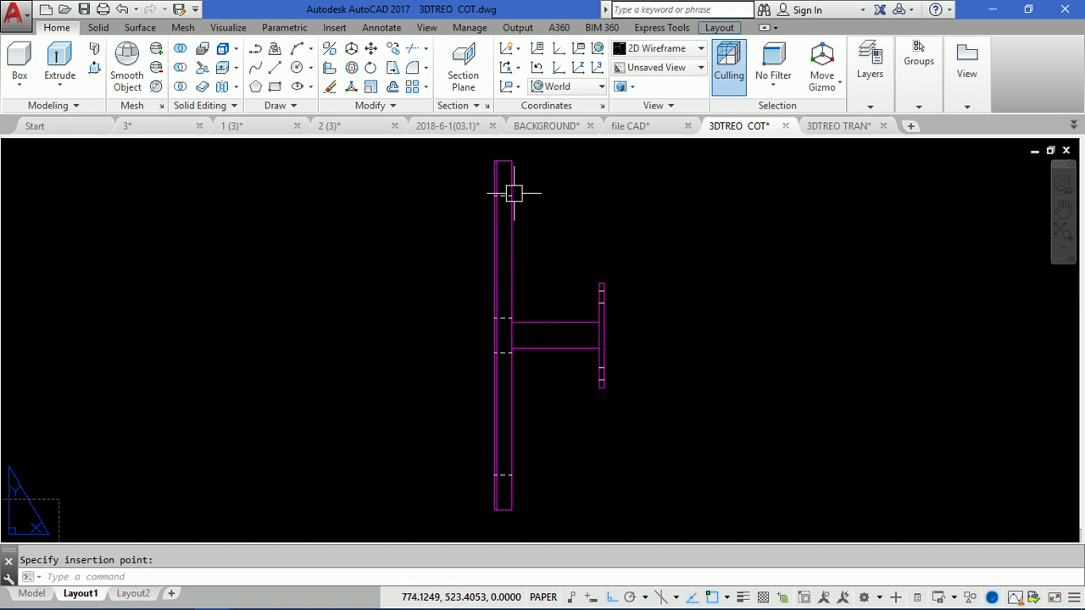
pyautogui.scroll(3, 492, 473)
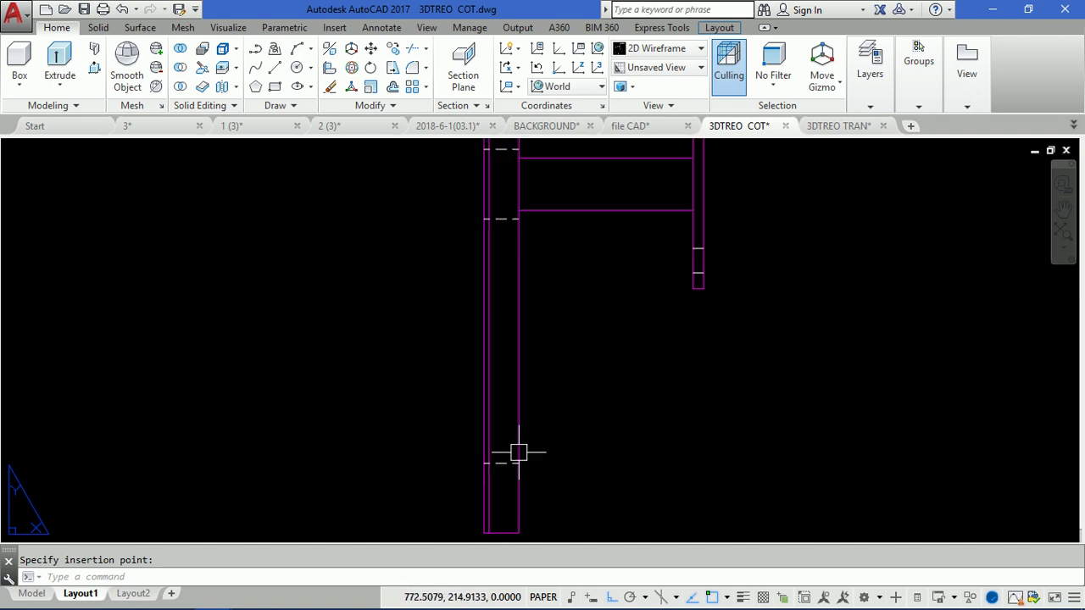
pyautogui.click(519, 424)
pyautogui.scroll(-3, 509, 441)
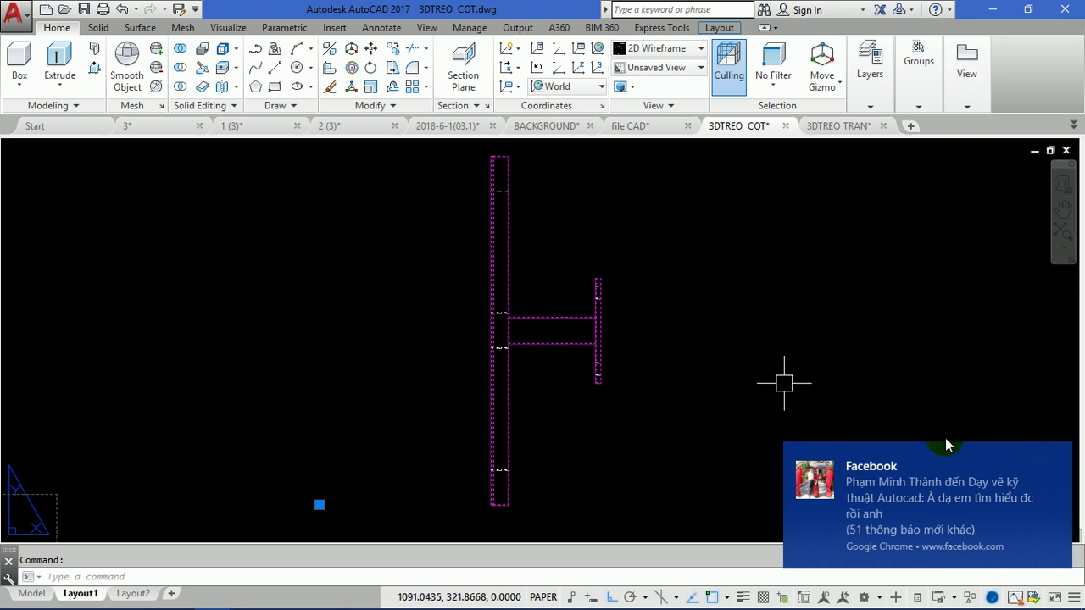
# Dismiss the two notification popups, clear the selection, and return to model space.
pyautogui.click(1055, 458)
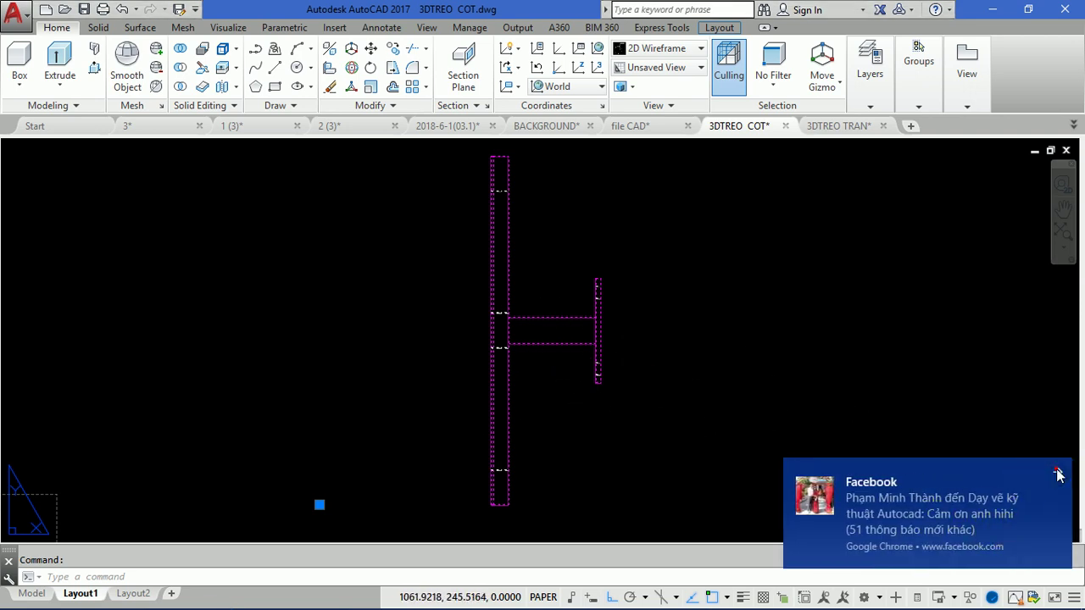
pyautogui.click(1057, 473)
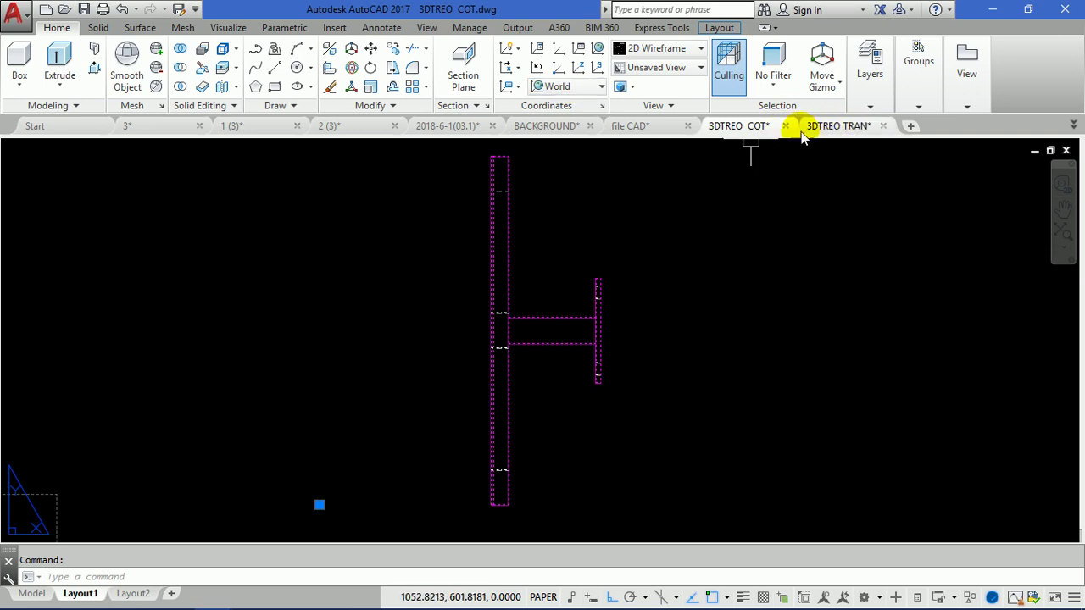
pyautogui.press('Escape')
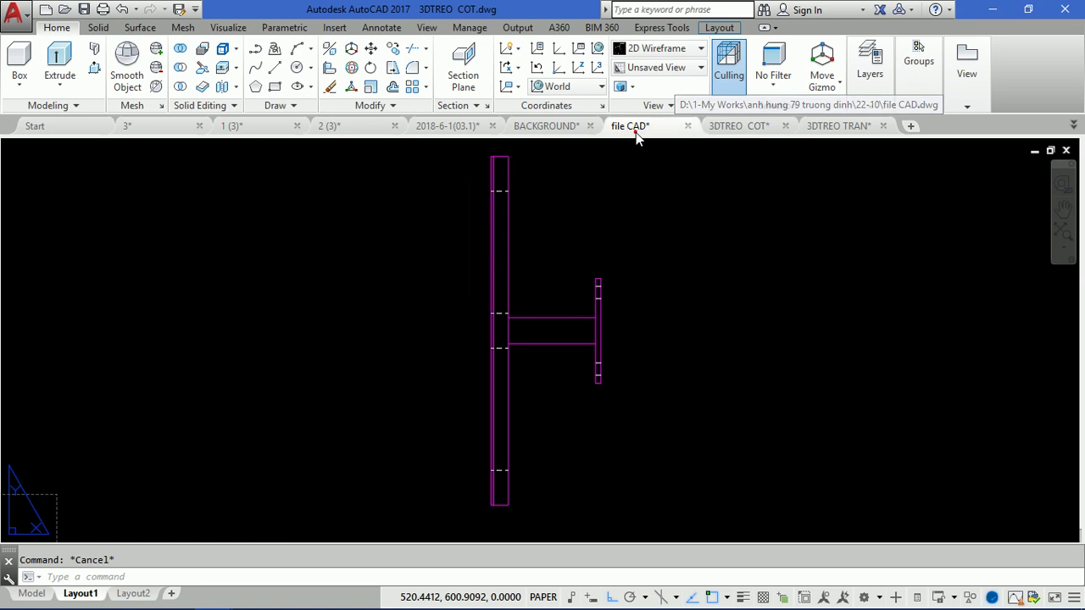
pyautogui.click(739, 127)
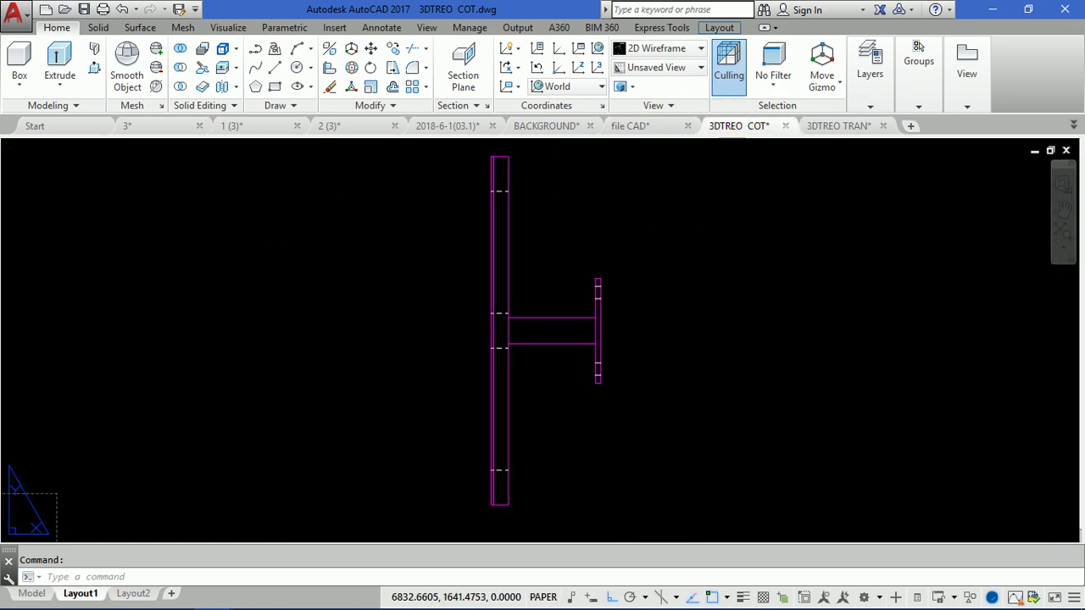
pyautogui.scroll(-10, 653, 278)
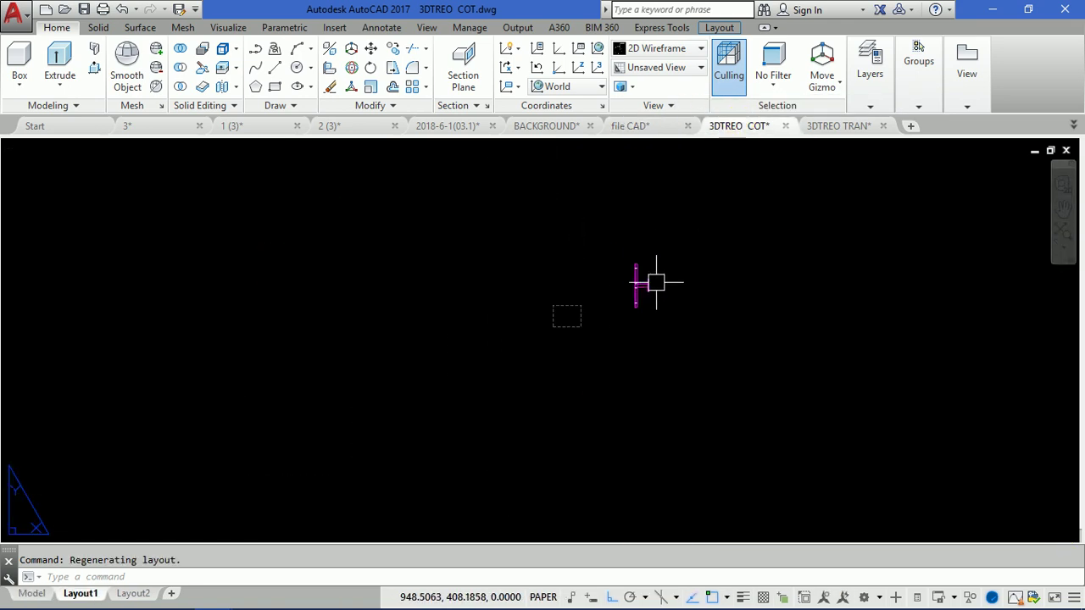
pyautogui.click(32, 594)
# Set the bracket to the Front preset view, centred in the viewport.
pyautogui.click(464, 301)
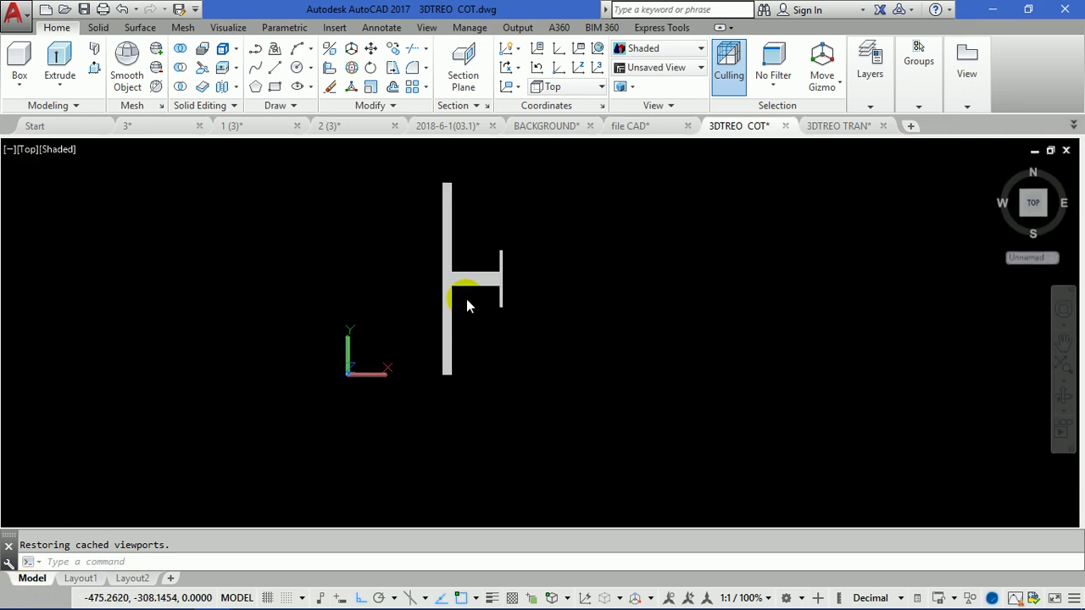
pyautogui.click(646, 71)
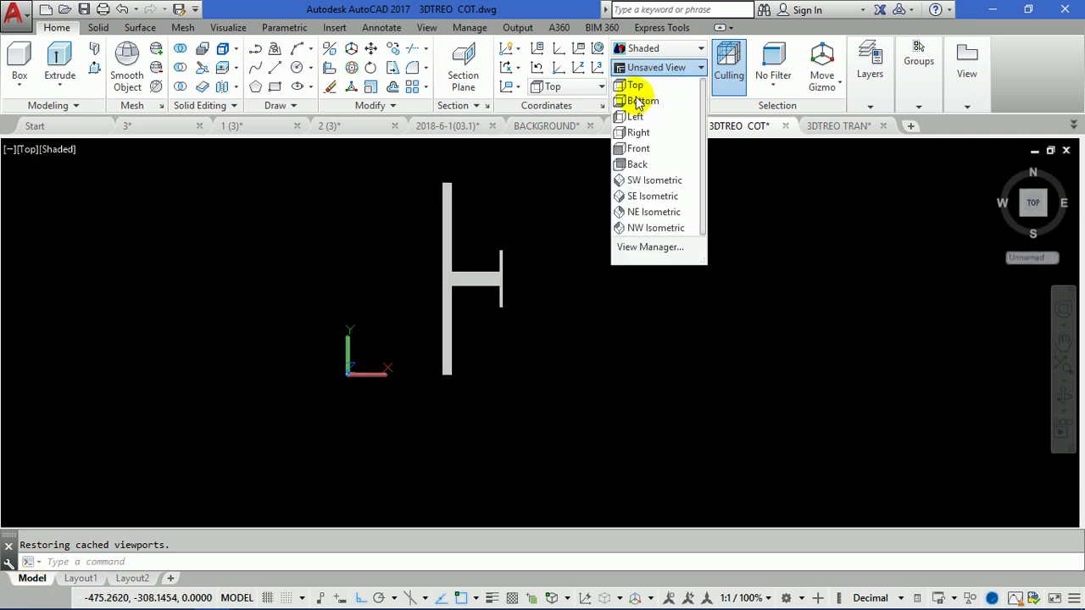
pyautogui.click(639, 150)
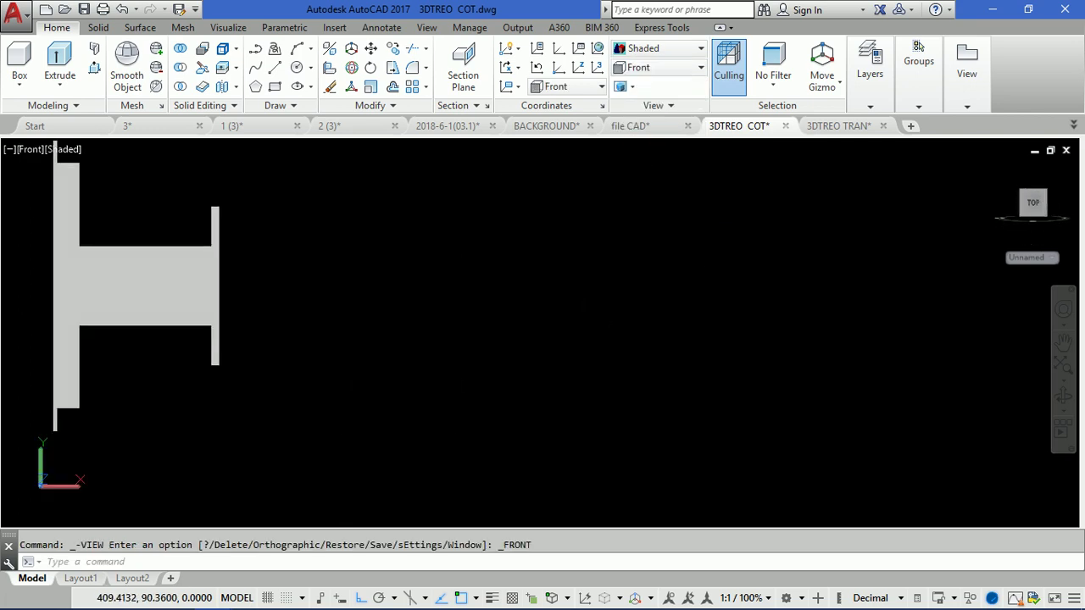
pyautogui.moveTo(334, 405); pyautogui.dragTo(632, 411, button='middle')
pyautogui.scroll(-3, 572, 359)
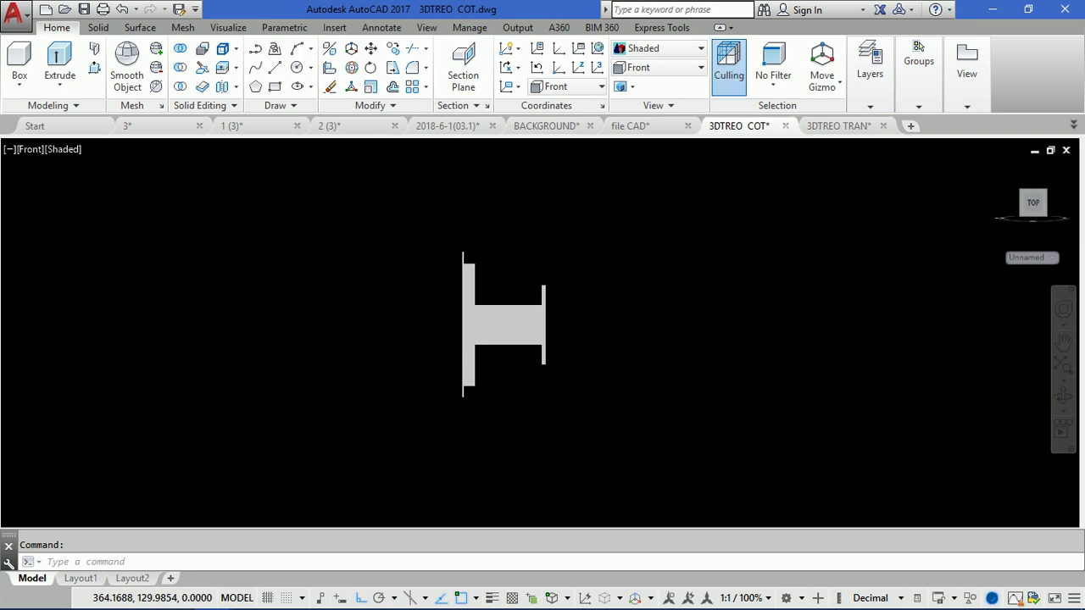
pyautogui.moveTo(557, 400)
pyautogui.keyDown('shift'); pyautogui.mouseDown(button='middle')
pyautogui.moveTo(578, 388)
pyautogui.moveTo(552, 413)
pyautogui.mouseUp(button='middle'); pyautogui.keyUp('shift')
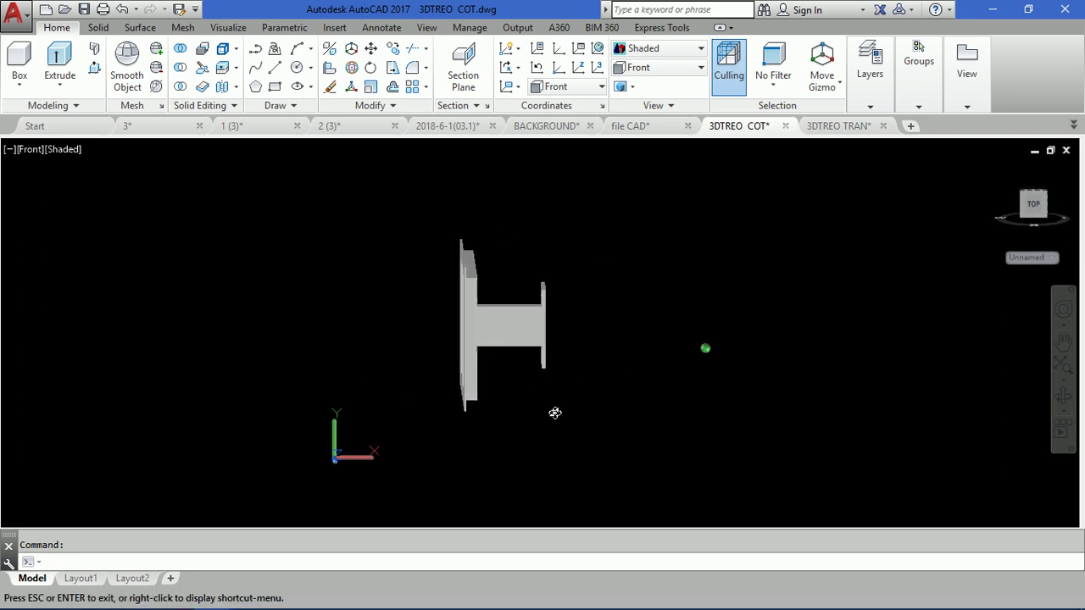
pyautogui.click(635, 67)
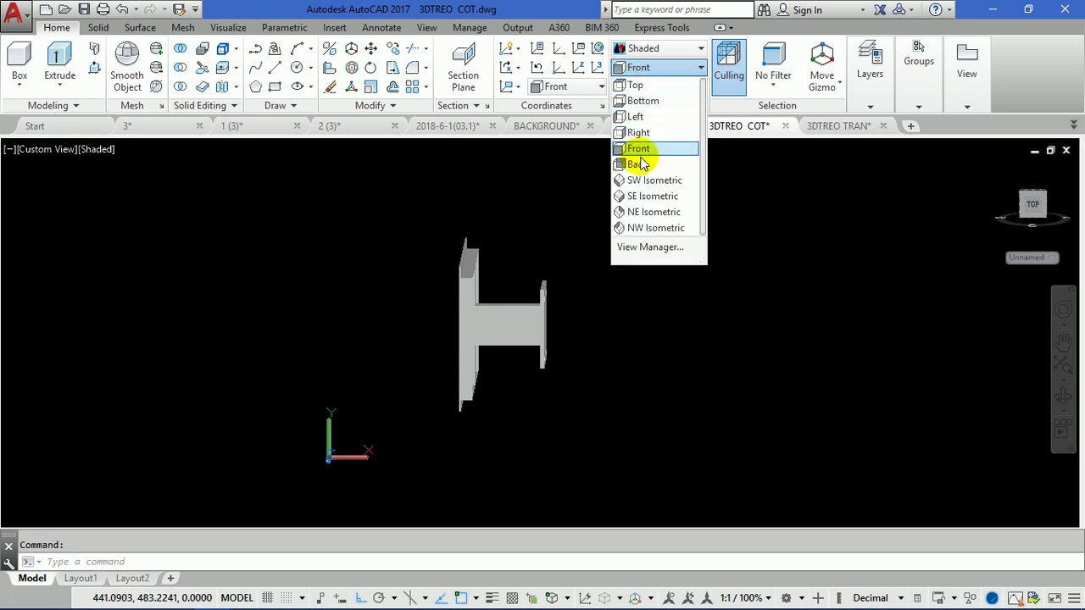
pyautogui.click(642, 147)
pyautogui.moveTo(418, 312); pyautogui.dragTo(575, 397, button='middle')
pyautogui.write('FLA')
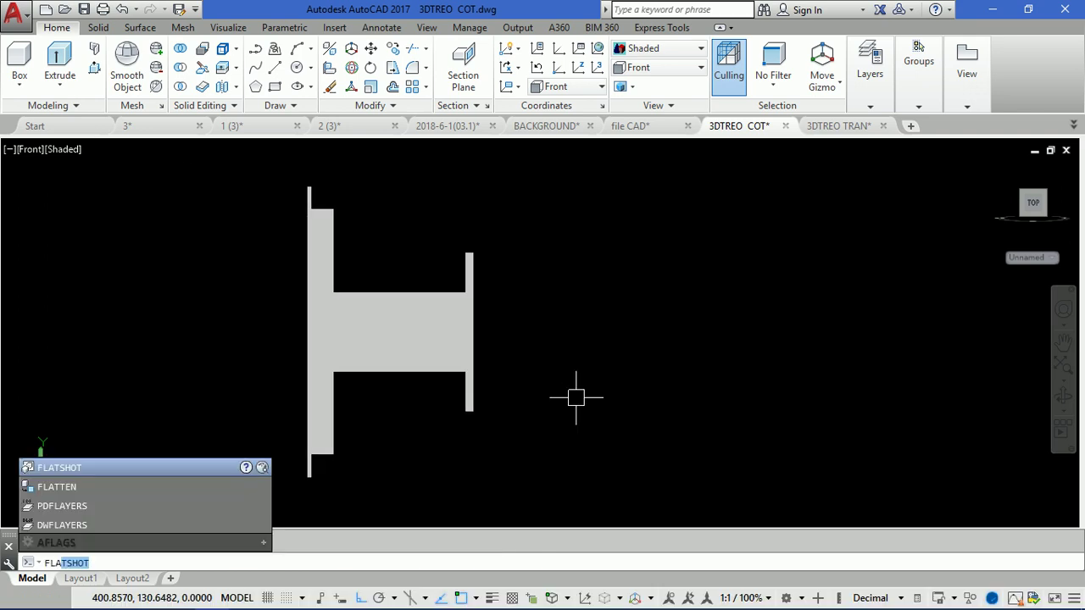
pyautogui.press('Escape')
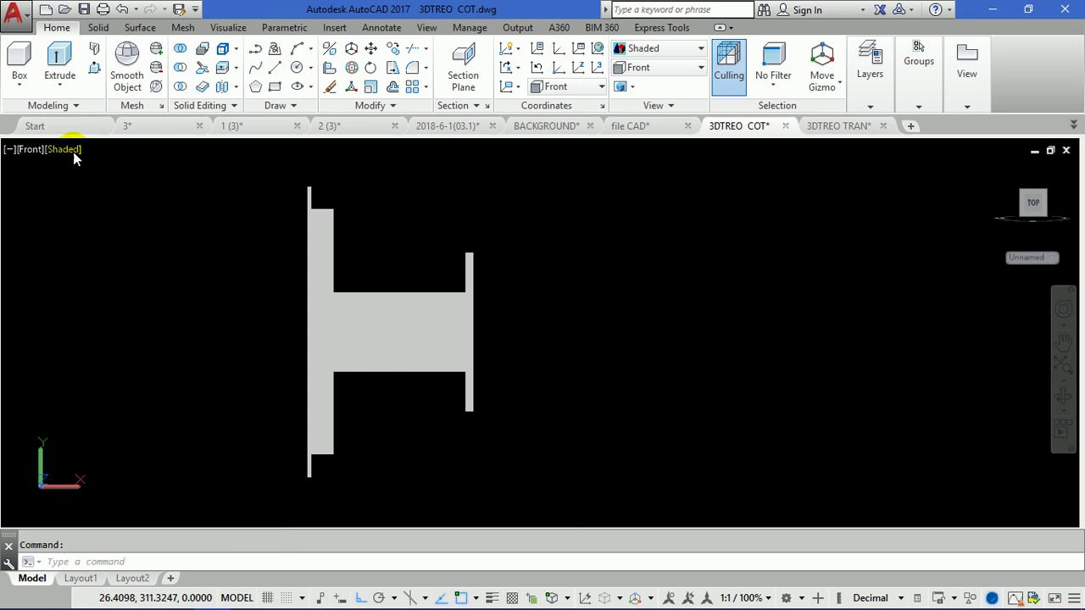
# Switch the visual style to 2D Wireframe, then Conceptual, and launch FLATSHOT.
pyautogui.click(71, 150)
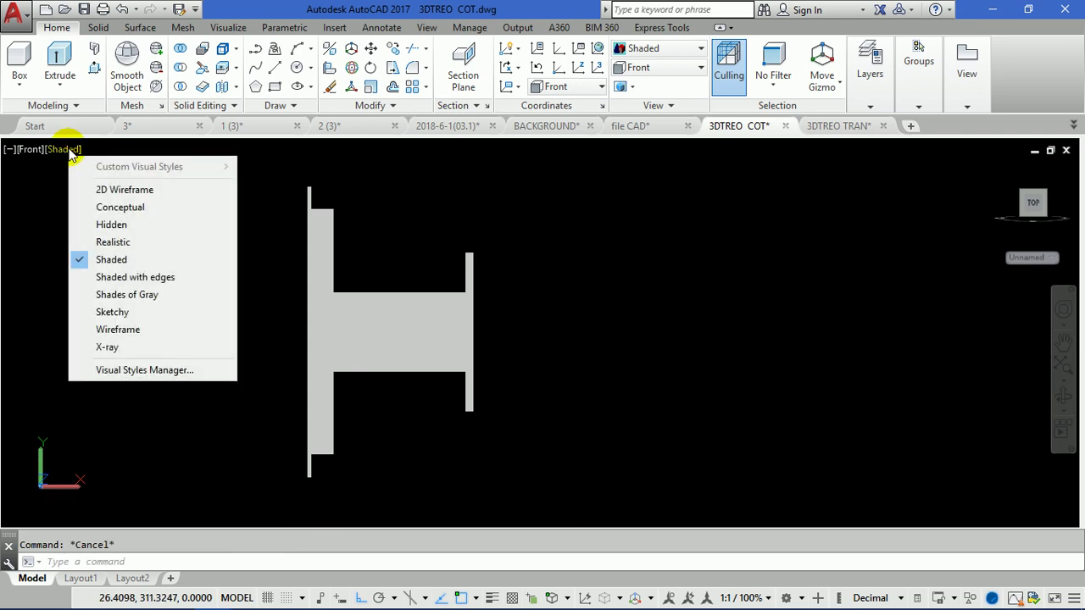
pyautogui.click(117, 191)
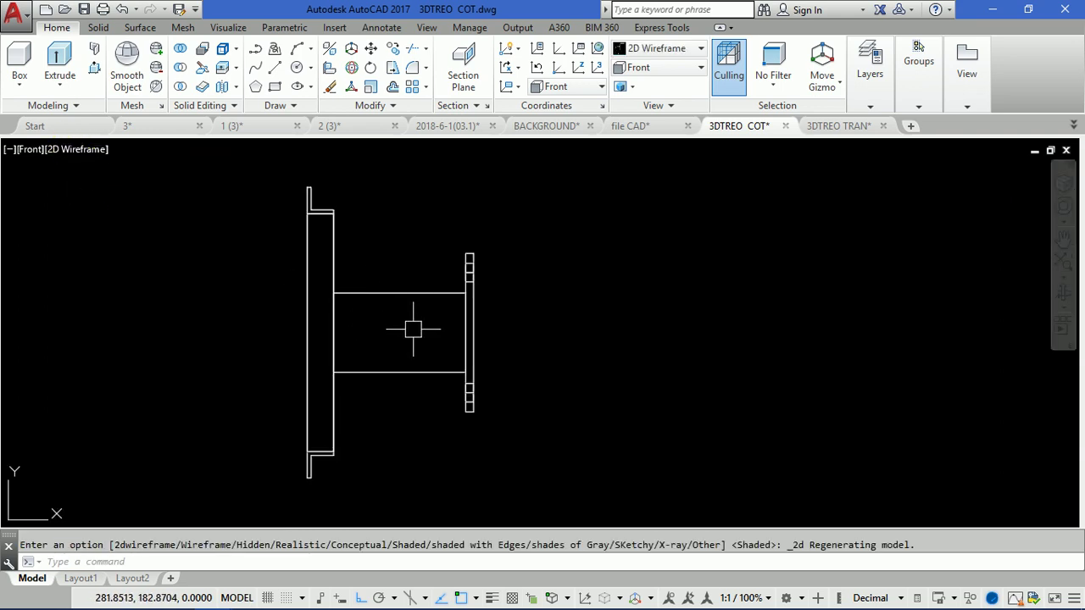
pyautogui.click(89, 153)
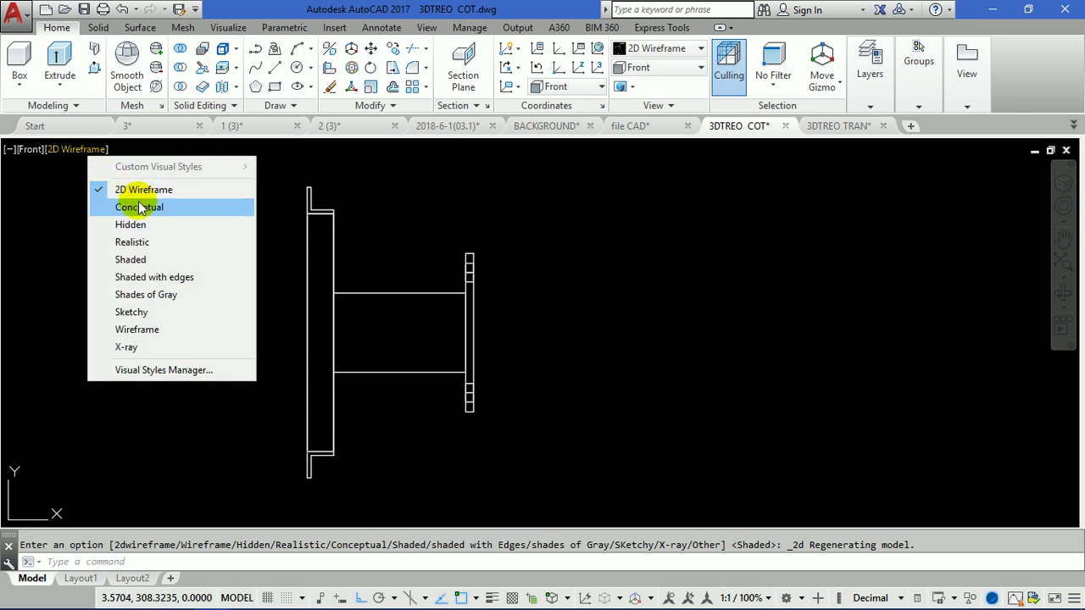
pyautogui.click(145, 207)
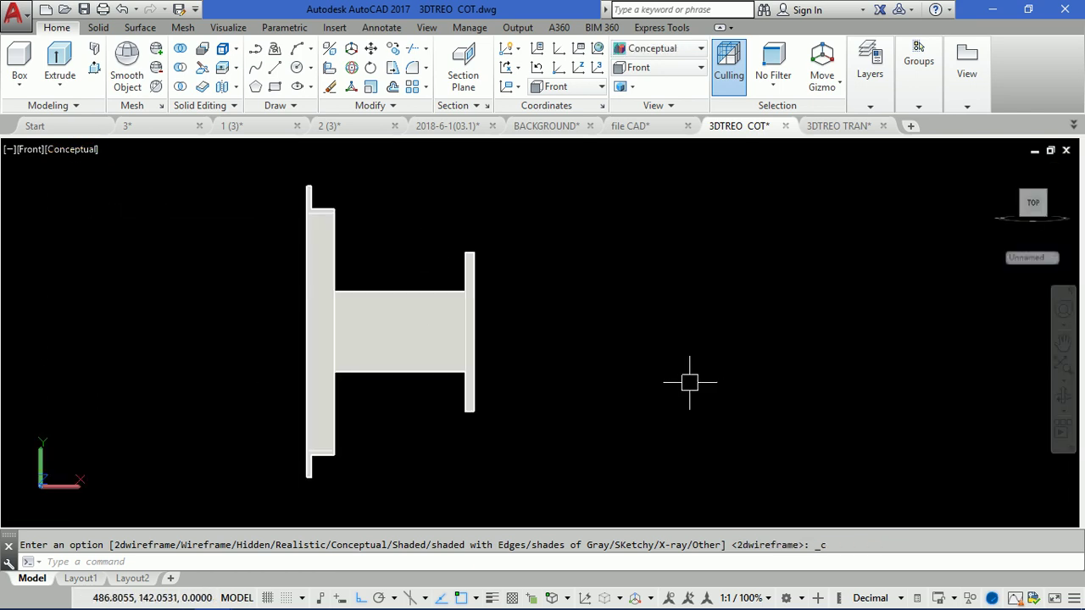
pyautogui.write('fla')
pyautogui.press('Return')
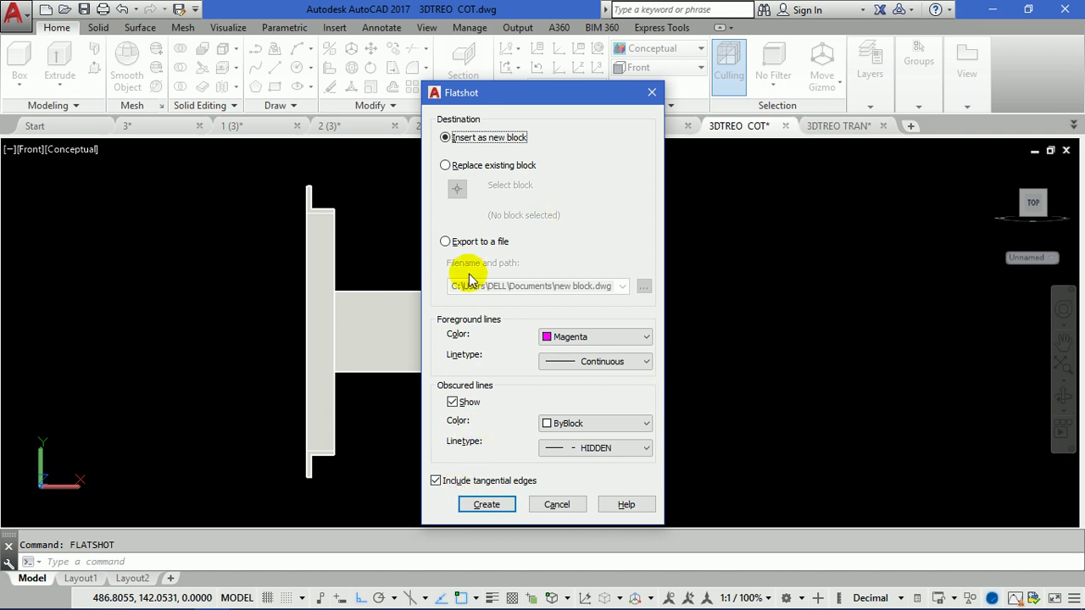
# Create the front-view flatshot block and insert it at default scale and rotation.
pyautogui.click(489, 512)
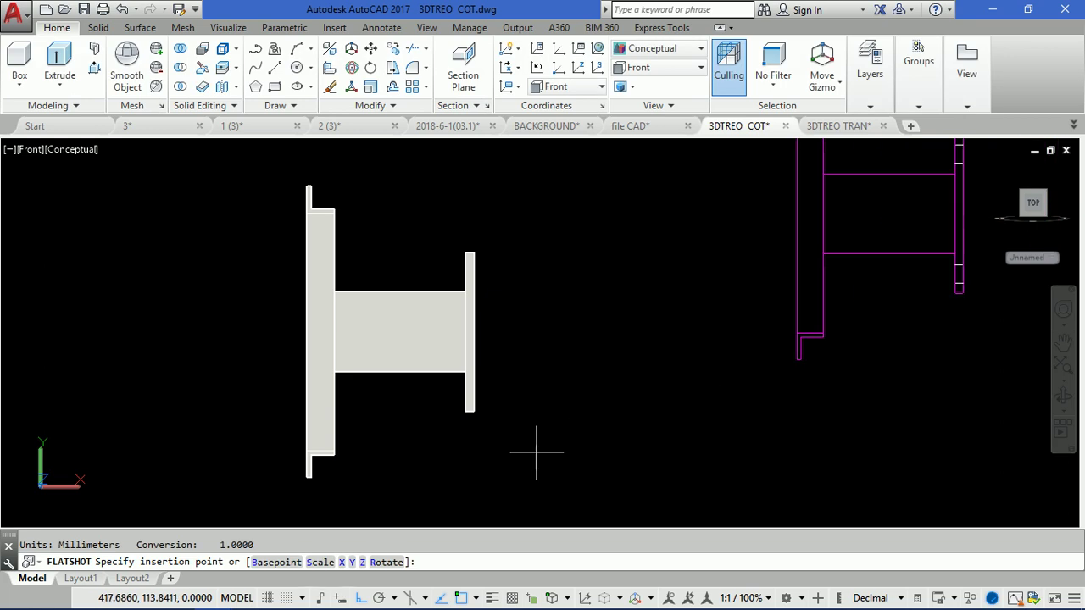
pyautogui.scroll(-5, 467, 491)
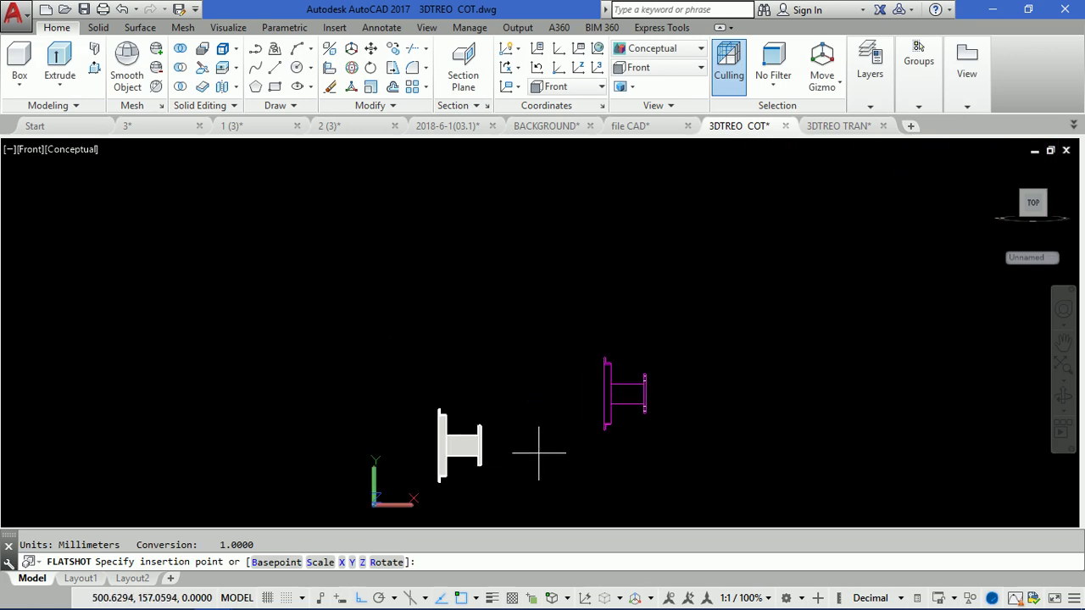
pyautogui.click(539, 453)
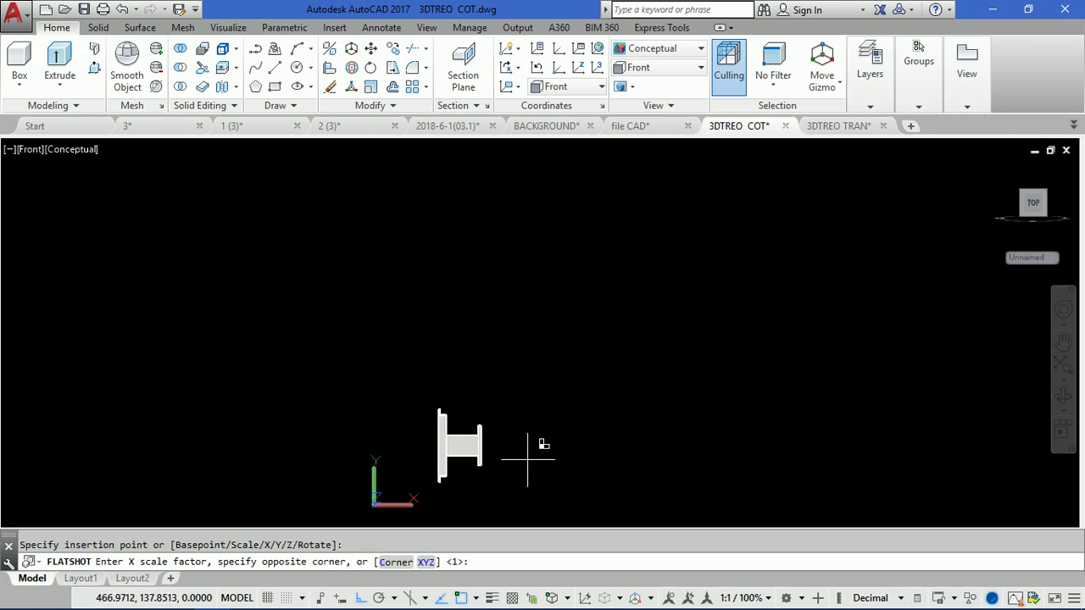
pyautogui.press('Return')
pyautogui.press('Return')
pyautogui.press('Return')
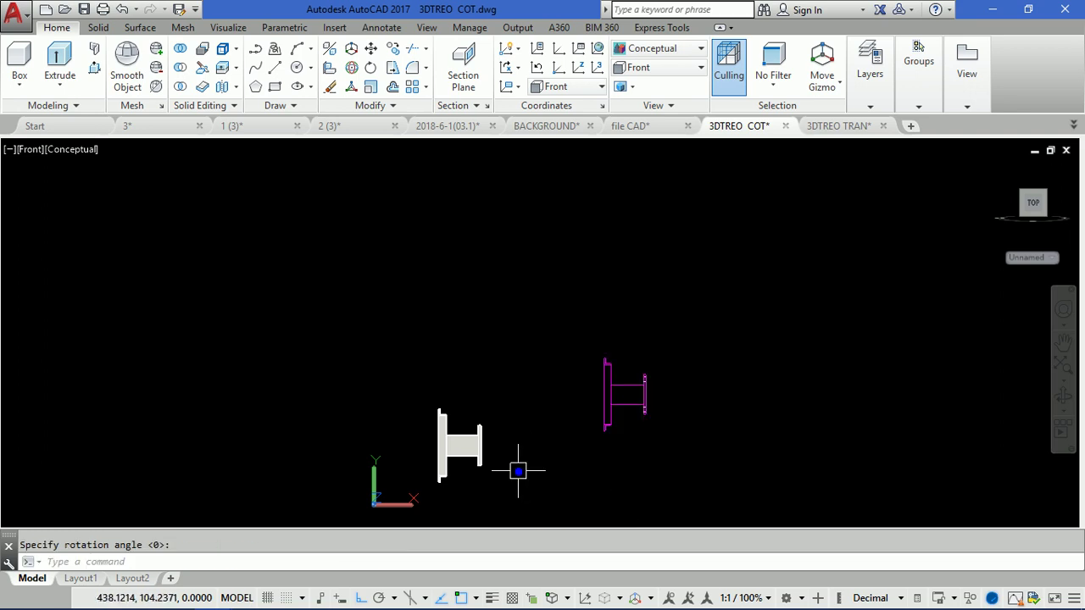
pyautogui.scroll(3, 644, 409)
pyautogui.scroll(5, 640, 407)
pyautogui.press('Return')
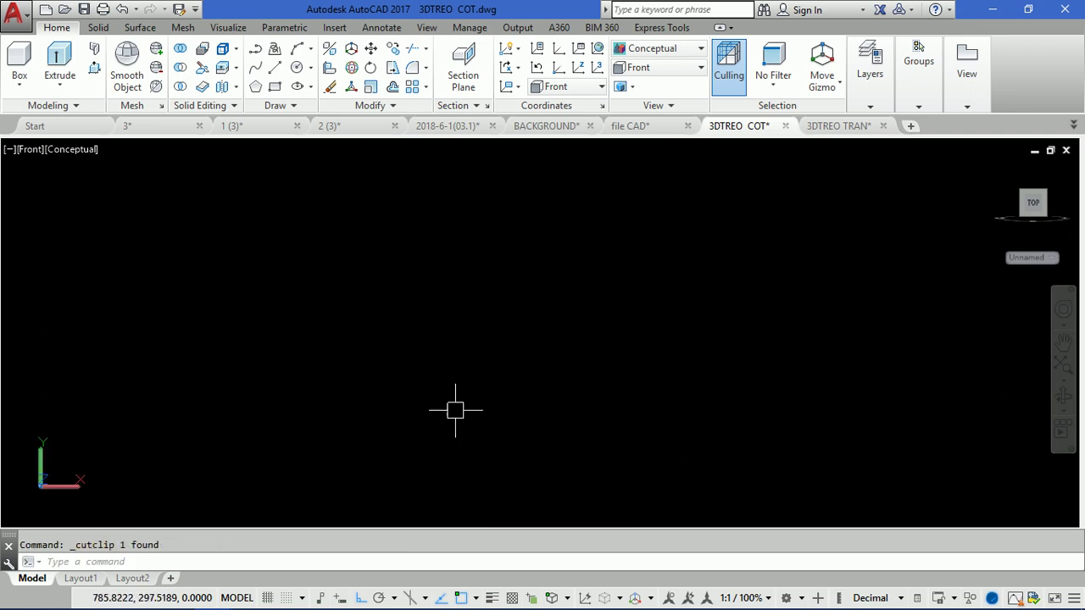
# Paste the flattened front view into Layout1, then return to model space.
pyautogui.click(81, 578)
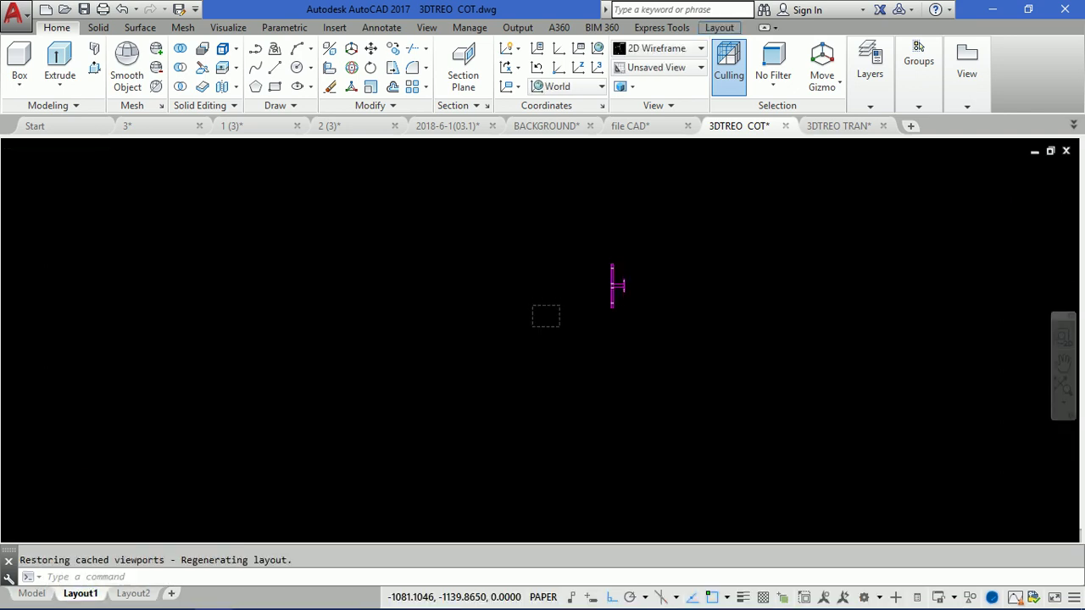
pyautogui.hotkey('ctrl', 'v')
pyautogui.scroll(3, 600, 322)
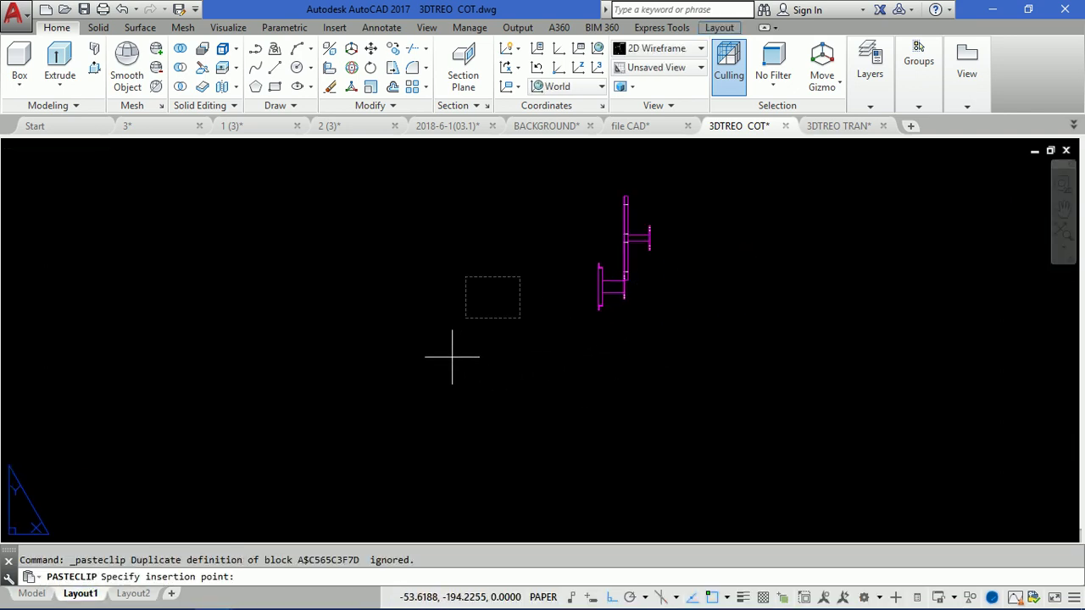
pyautogui.click(431, 381)
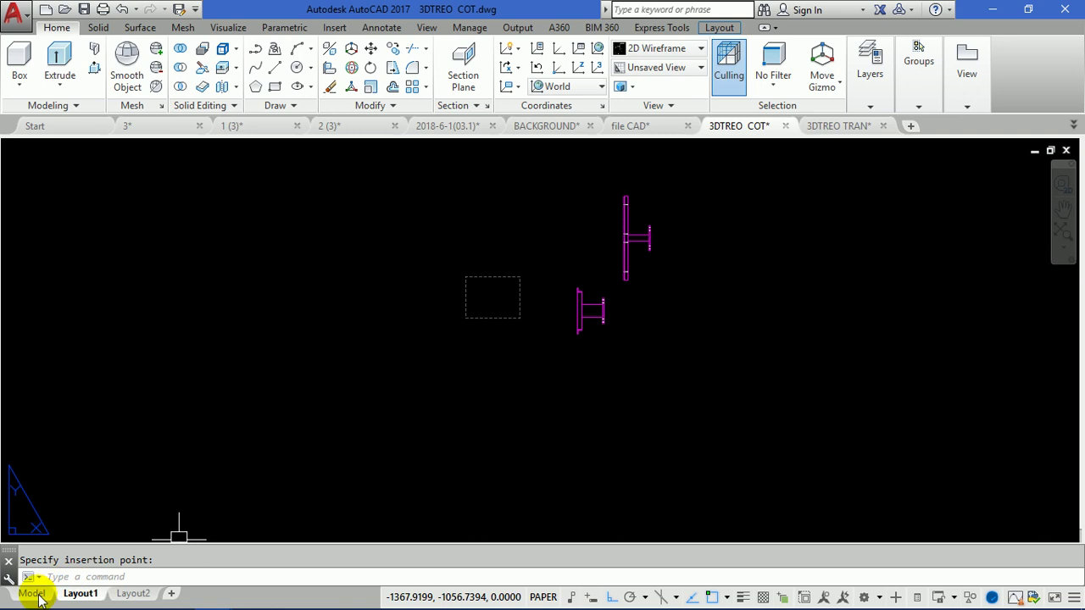
pyautogui.click(31, 594)
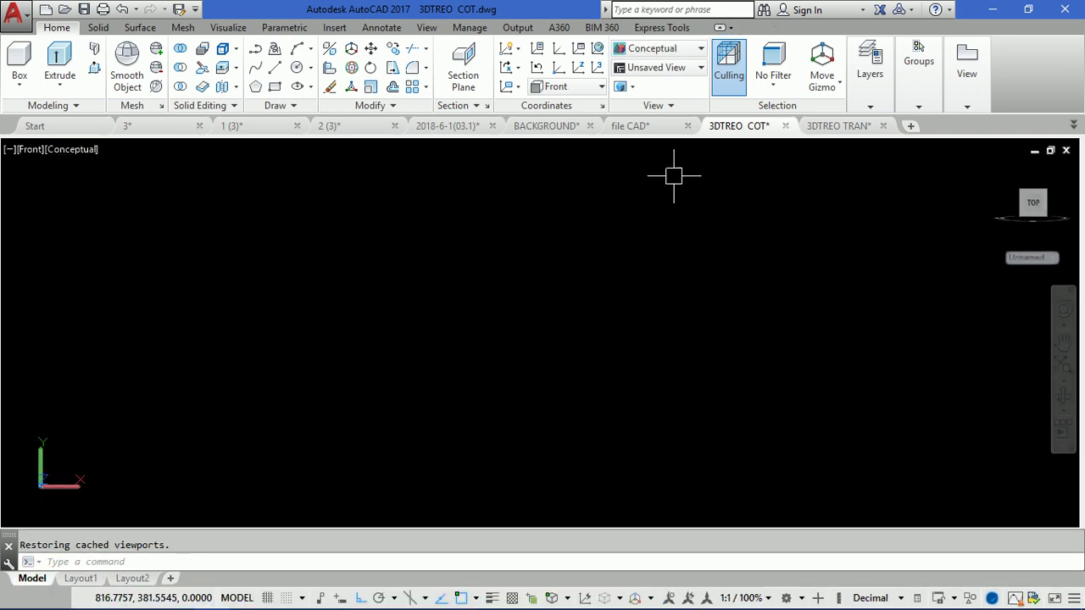
# Switch the preset view to Right, then Back, and finally Left to show the bracket's left side.
pyautogui.click(650, 67)
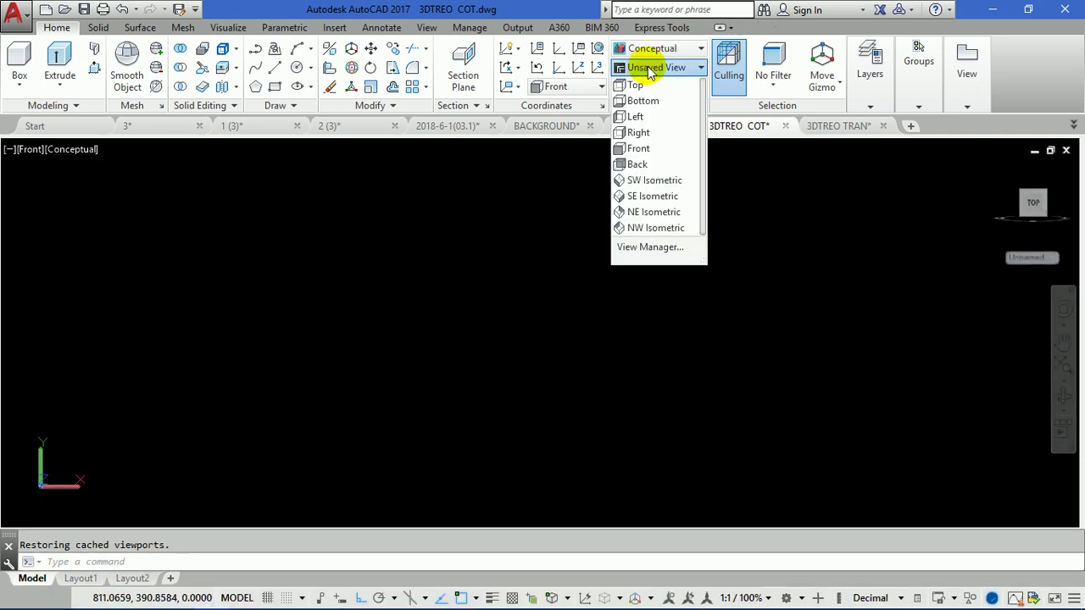
pyautogui.click(638, 133)
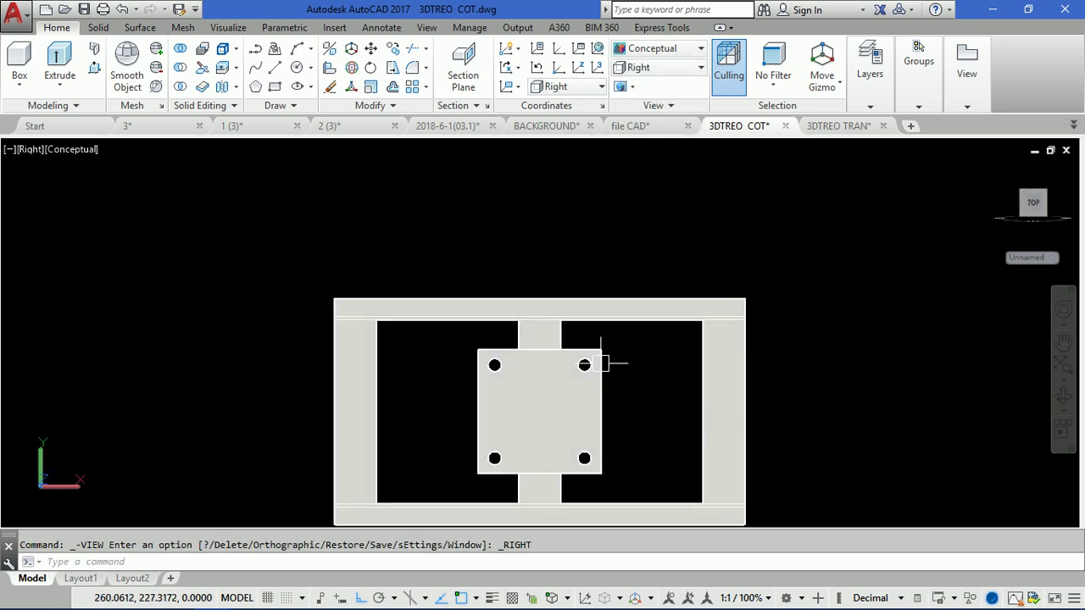
pyautogui.click(644, 68)
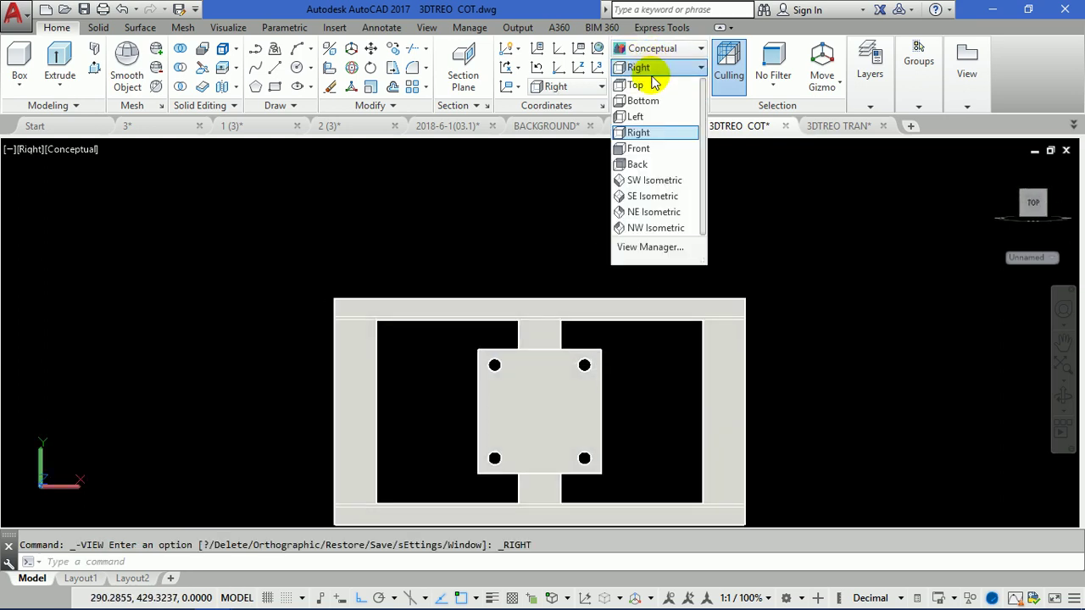
pyautogui.click(645, 166)
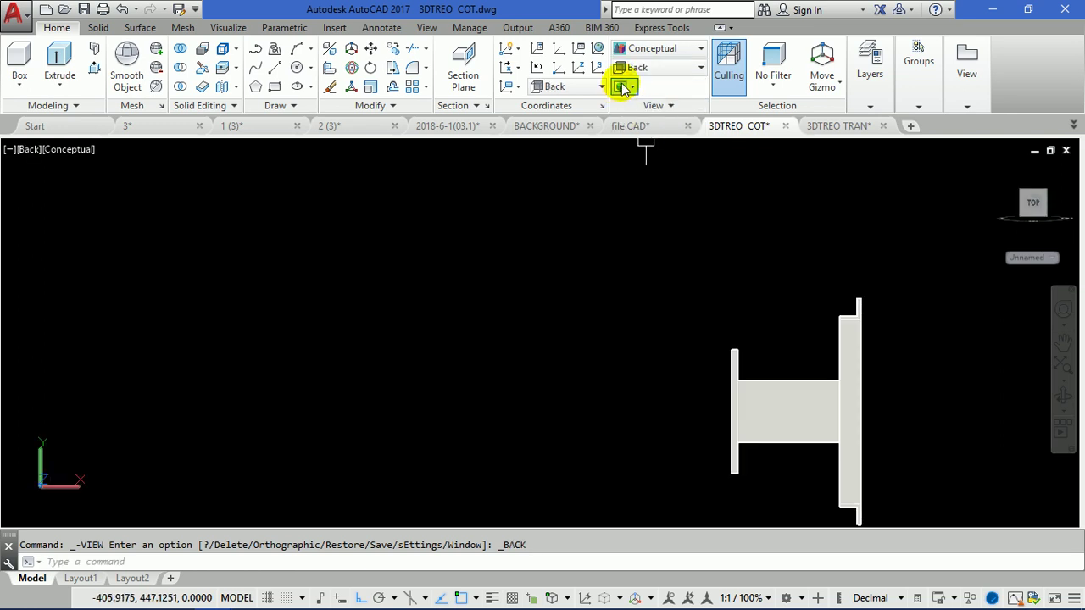
pyautogui.click(644, 67)
pyautogui.click(653, 119)
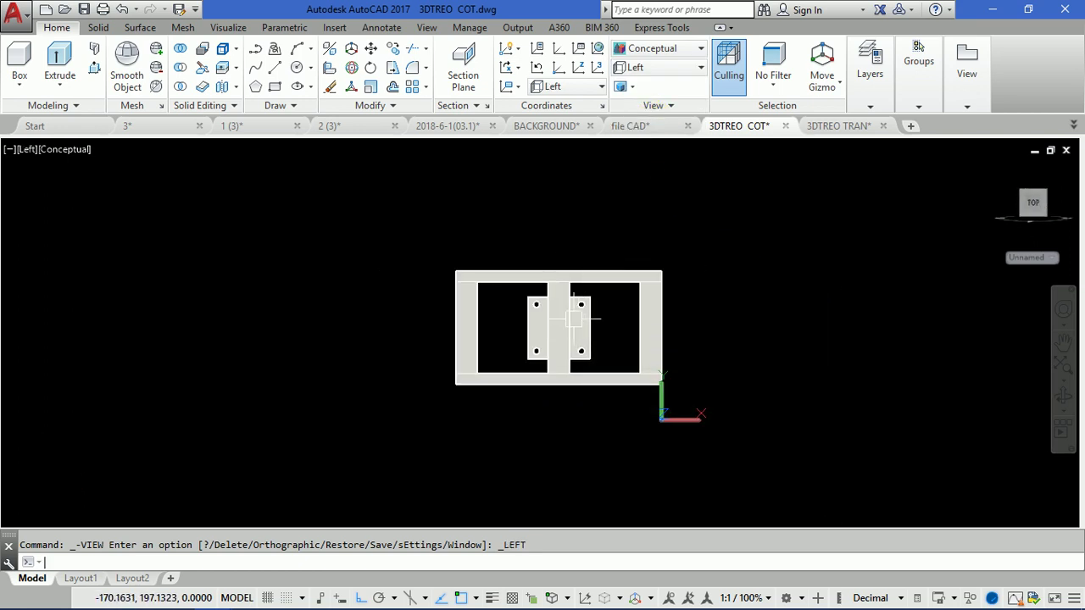
pyautogui.write('fla')
# Rerun FLATSHOT and insert the left side view block at default scale, rotated 180°.
pyautogui.press('Return')
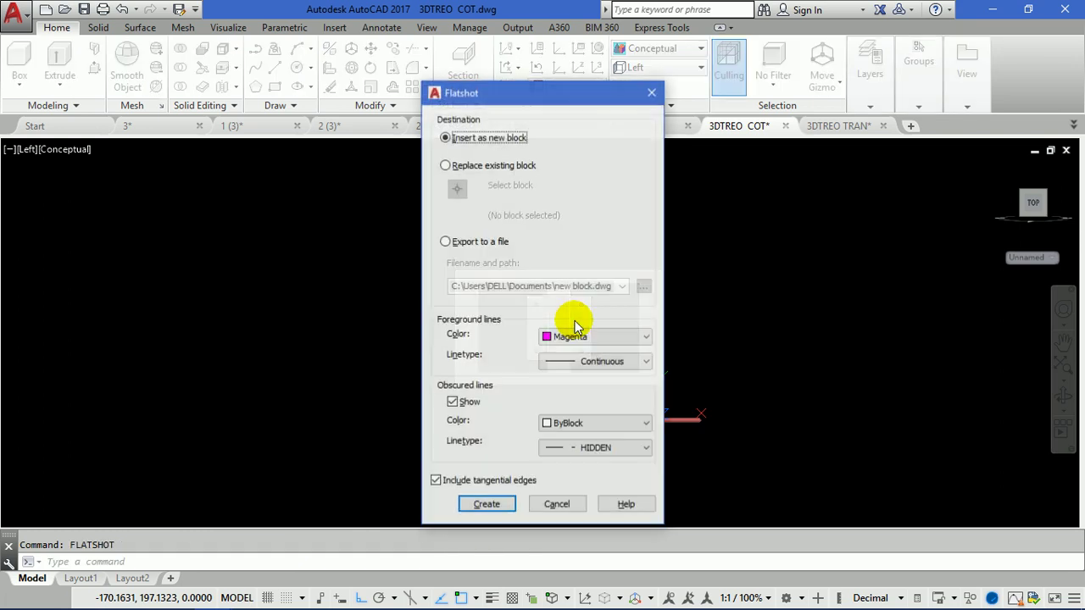
pyautogui.click(486, 505)
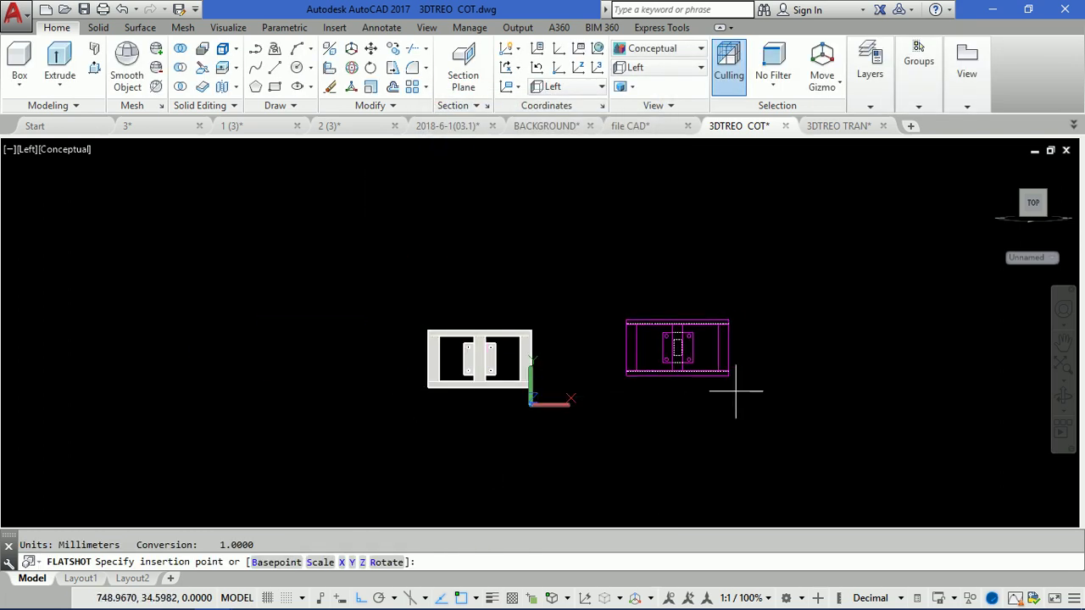
pyautogui.scroll(3, 727, 390)
pyautogui.click(727, 410)
pyautogui.press('Return')
pyautogui.press('Return')
pyautogui.click(624, 430)
# Cut the placed side view block to the clipboard and move to Layout1.
pyautogui.scroll(5, 623, 265)
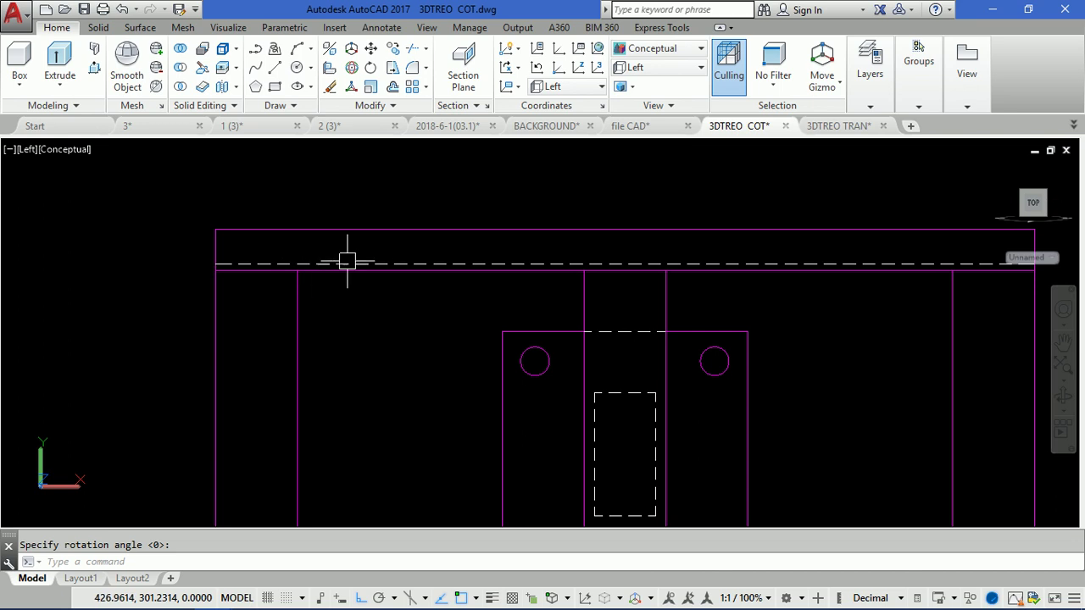
pyautogui.scroll(-3, 582, 261)
pyautogui.click(581, 258)
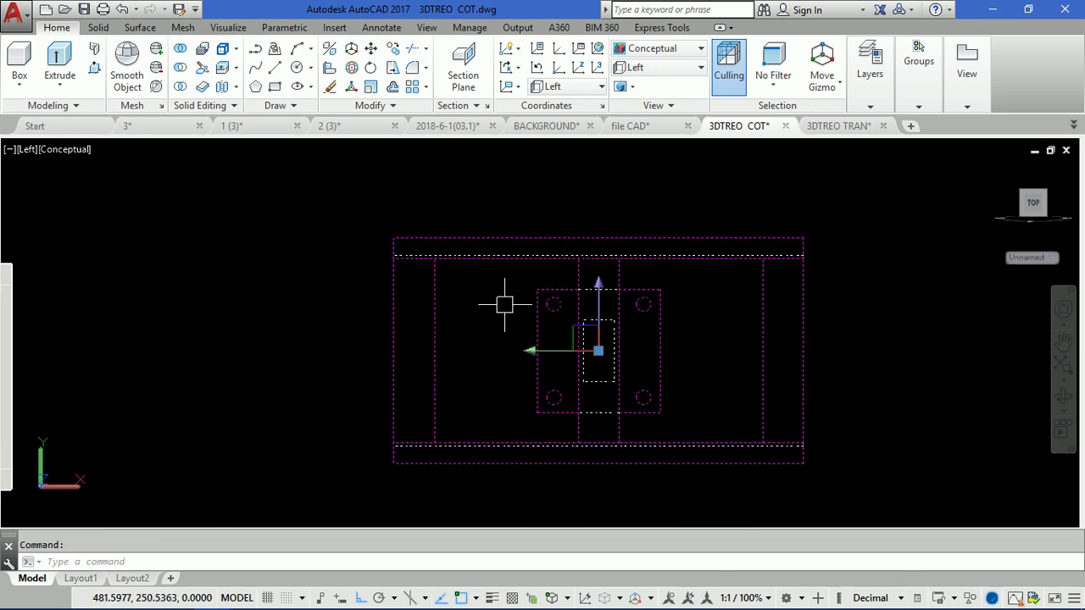
pyautogui.hotkey('ctrl', 'x')
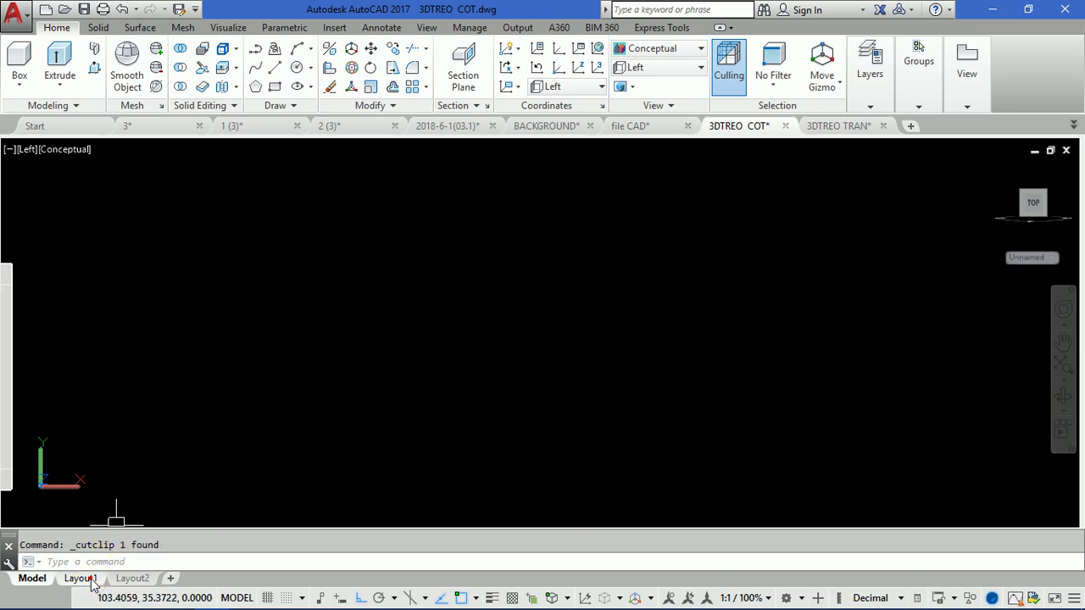
pyautogui.click(80, 578)
# Paste the side view block into Layout1 beside the front views, then return to model space.
pyautogui.hotkey('ctrl', 'v')
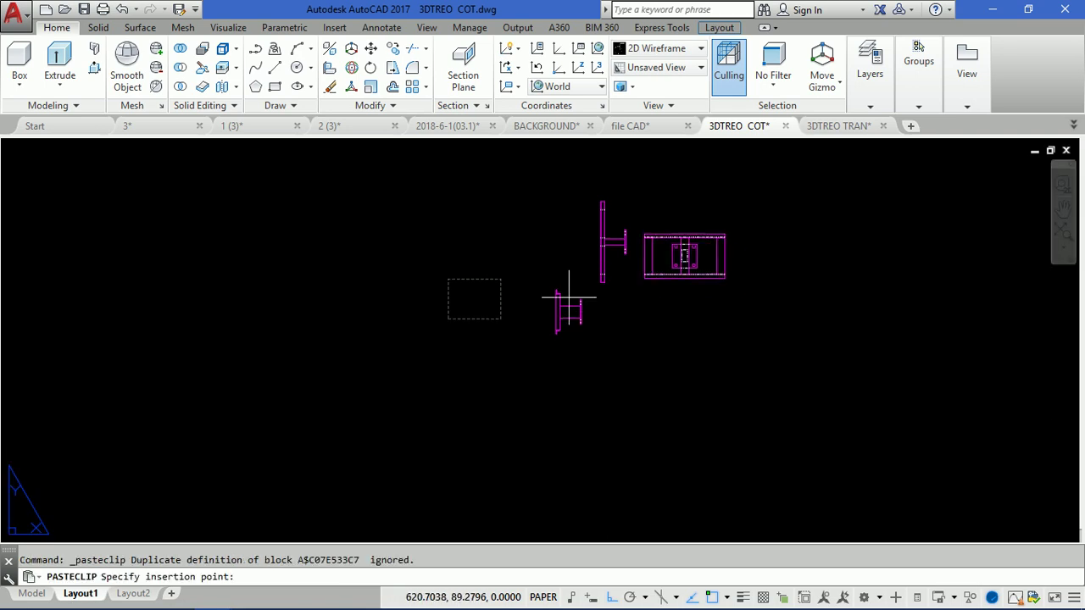
pyautogui.scroll(3, 554, 249)
pyautogui.scroll(3, 576, 254)
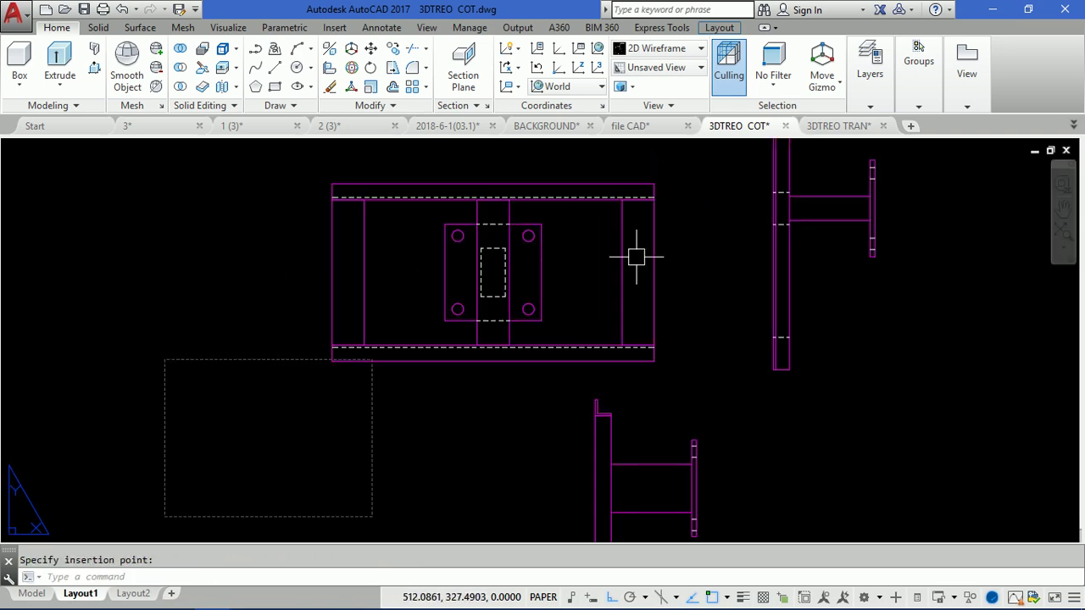
pyautogui.scroll(-3, 558, 283)
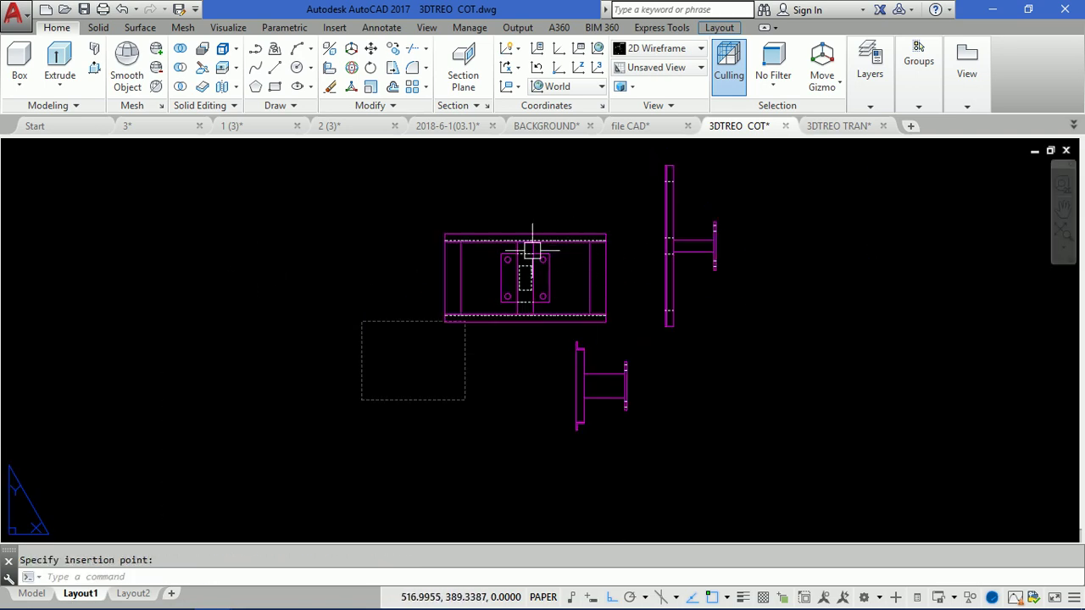
pyautogui.scroll(3, 530, 244)
pyautogui.moveTo(511, 293); pyautogui.dragTo(401, 317, button='middle')
pyautogui.moveTo(674, 244); pyautogui.dragTo(562, 256, button='middle')
pyautogui.scroll(-3, 562, 256)
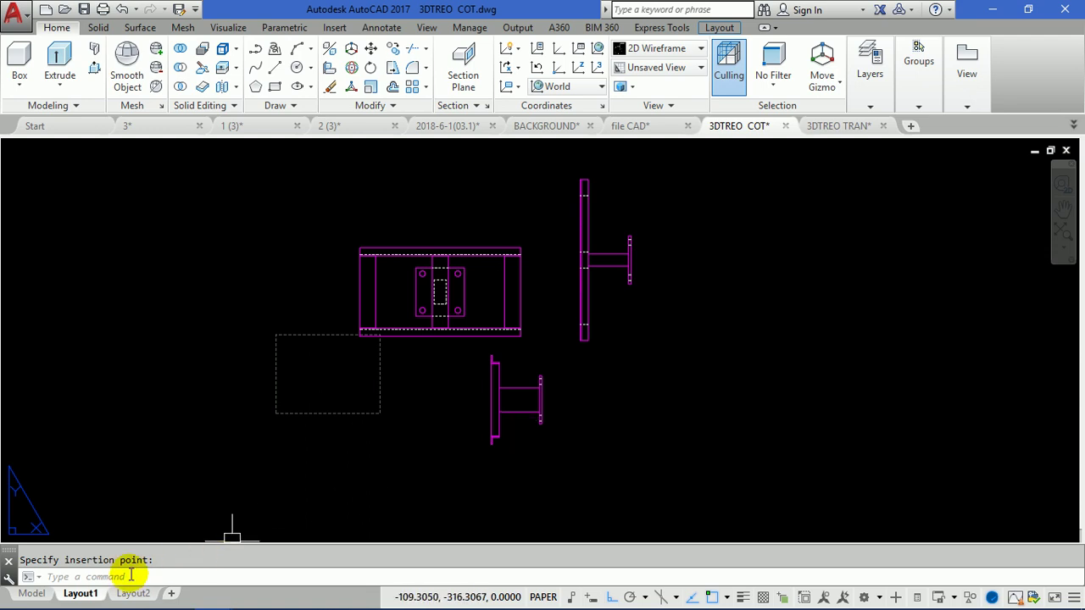
pyautogui.click(31, 594)
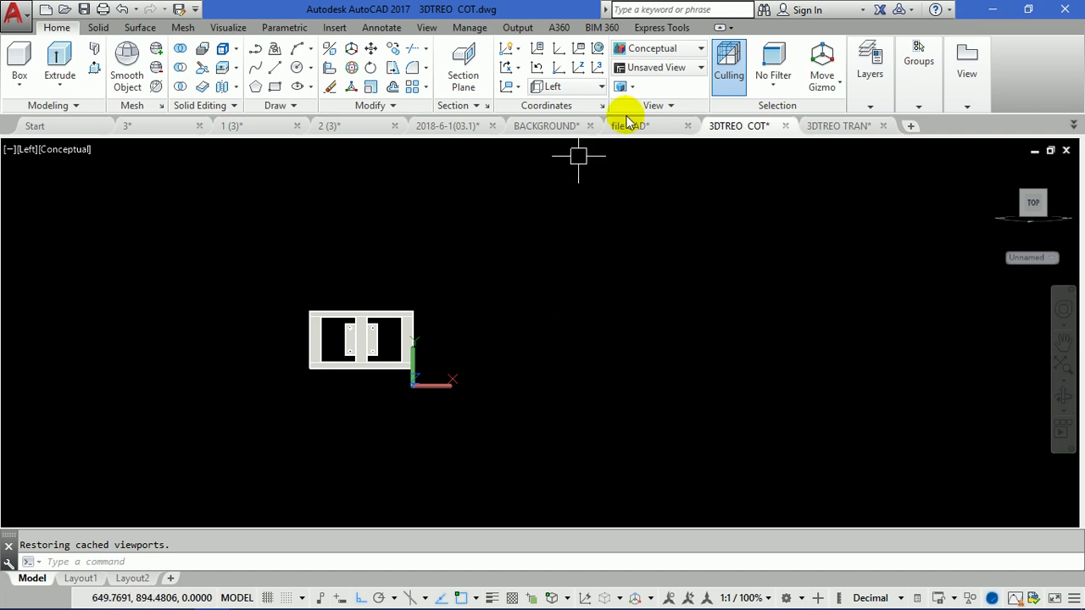
# Show the bracket in the SW Isometric preset view.
pyautogui.click(661, 67)
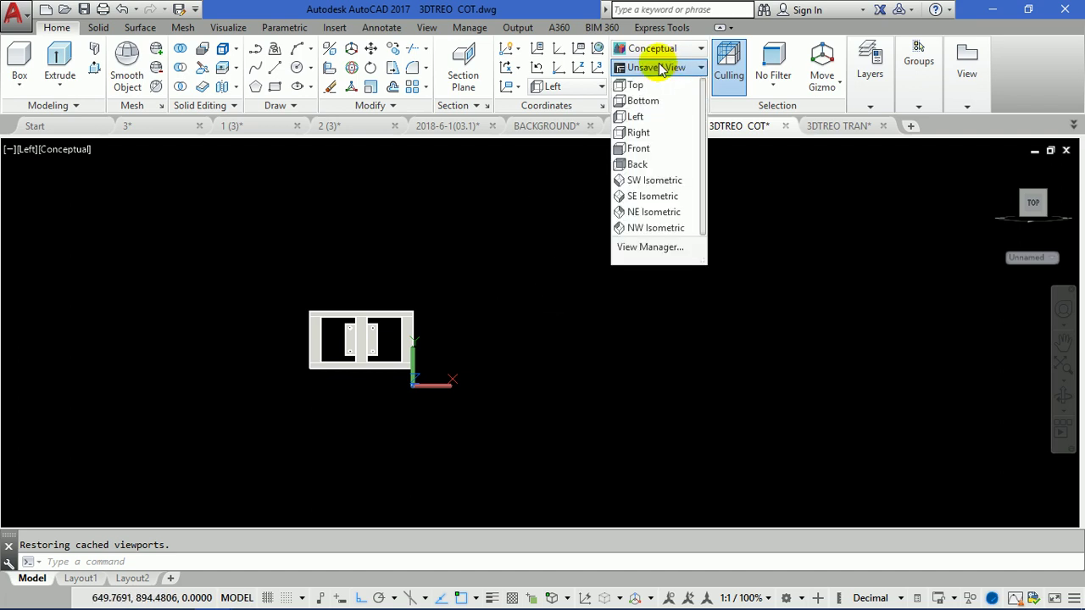
pyautogui.click(646, 180)
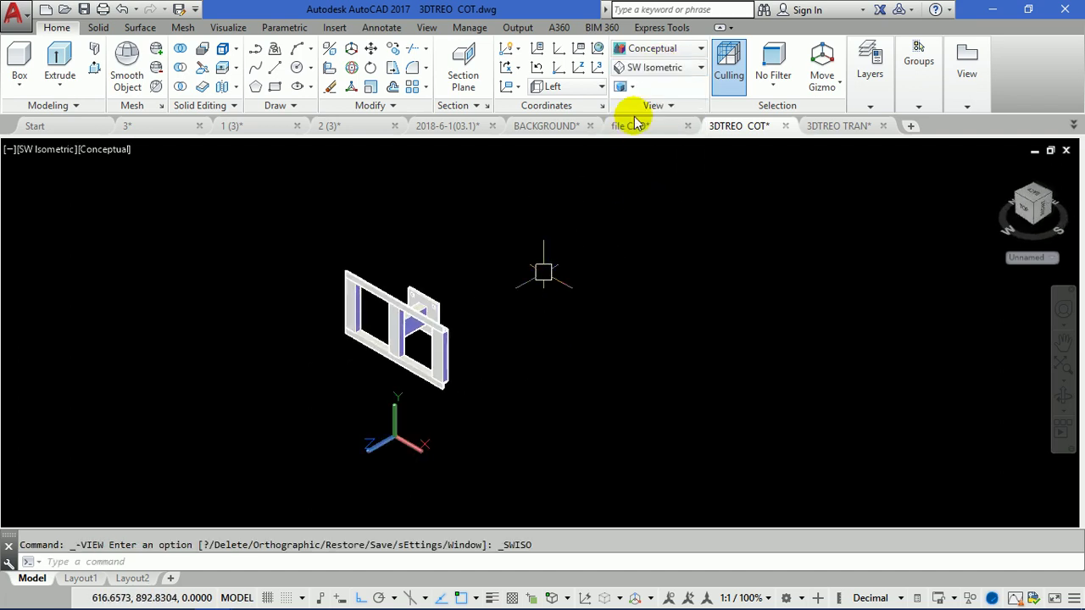
pyautogui.click(649, 68)
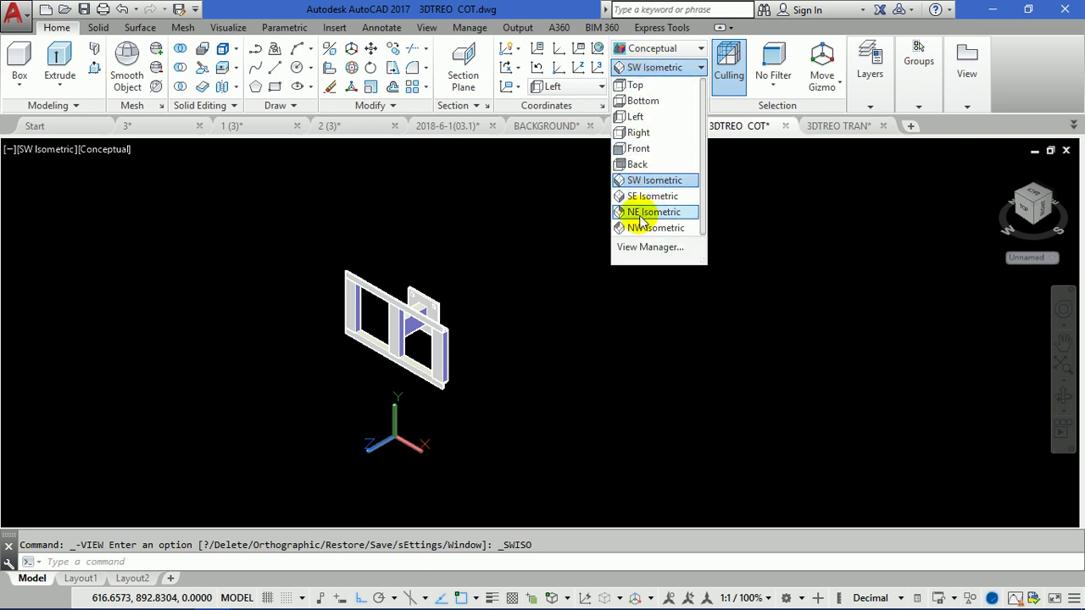
pyautogui.click(468, 303)
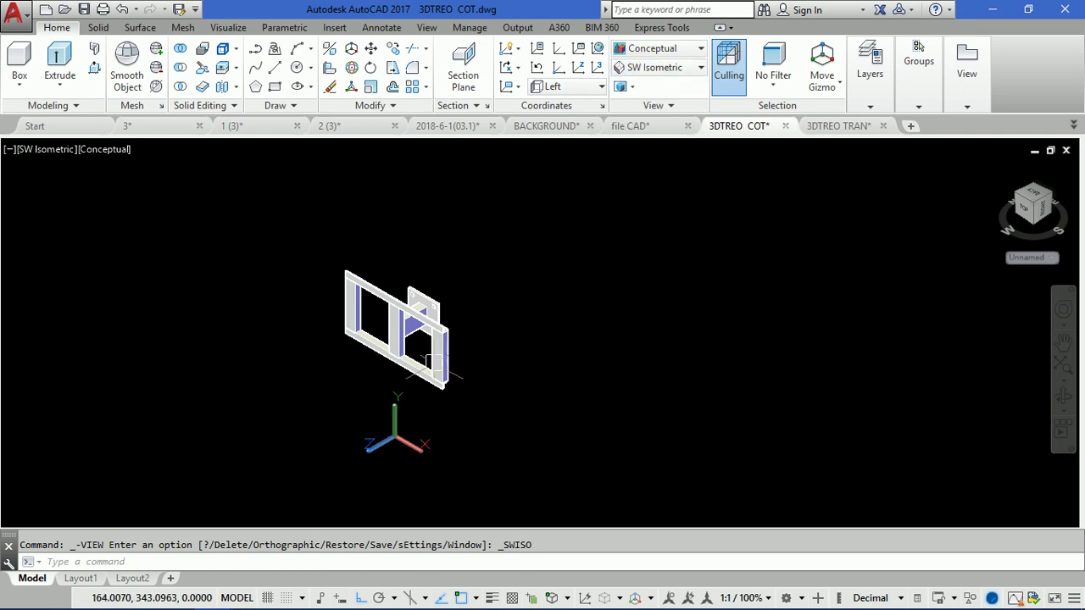
pyautogui.scroll(2, 426, 362)
pyautogui.moveTo(486, 346)
pyautogui.keyDown('shift'); pyautogui.mouseDown(button='middle')
pyautogui.moveTo(381, 290)
pyautogui.moveTo(409, 317)
pyautogui.moveTo(448, 310)
pyautogui.moveTo(467, 325)
pyautogui.moveTo(465, 302)
pyautogui.moveTo(448, 310)
pyautogui.mouseUp(button='middle'); pyautogui.keyUp('shift')
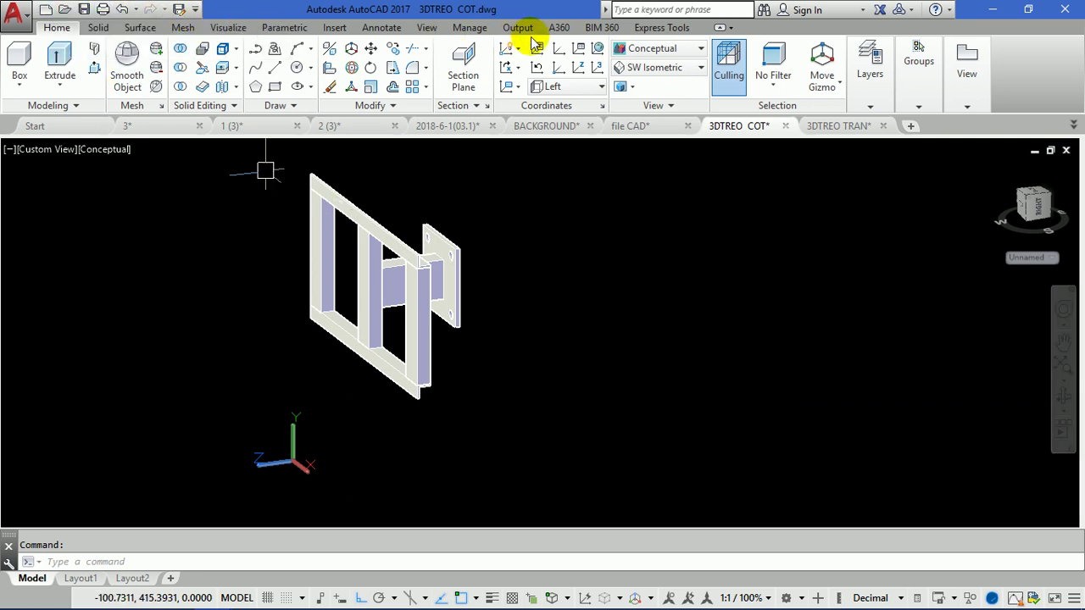
# Free-orbit the bracket to a better oblique viewing angle for the snapshot.
pyautogui.click(427, 28)
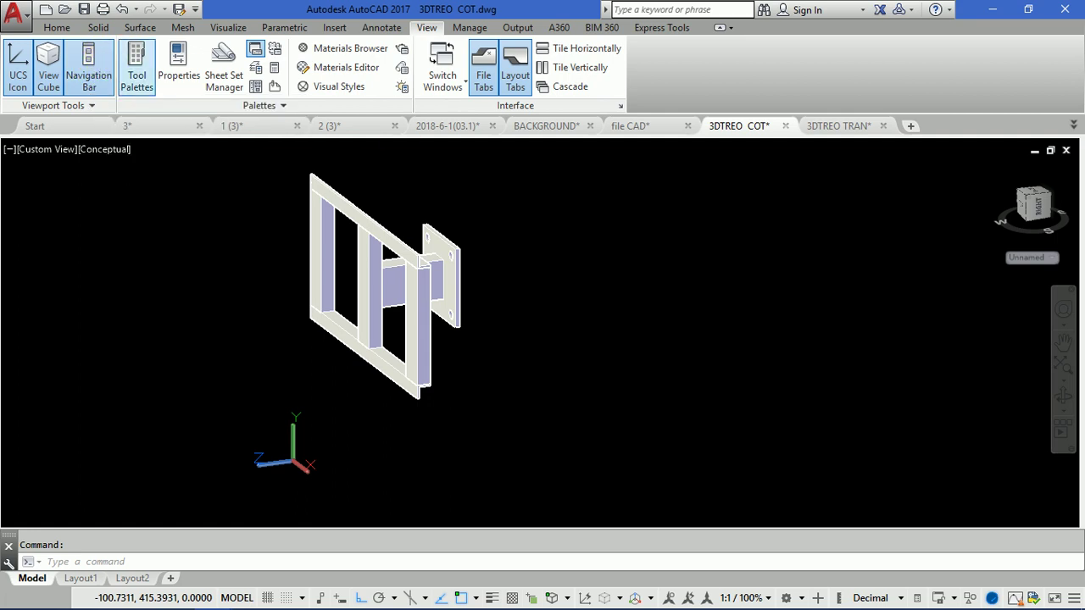
pyautogui.click(55, 28)
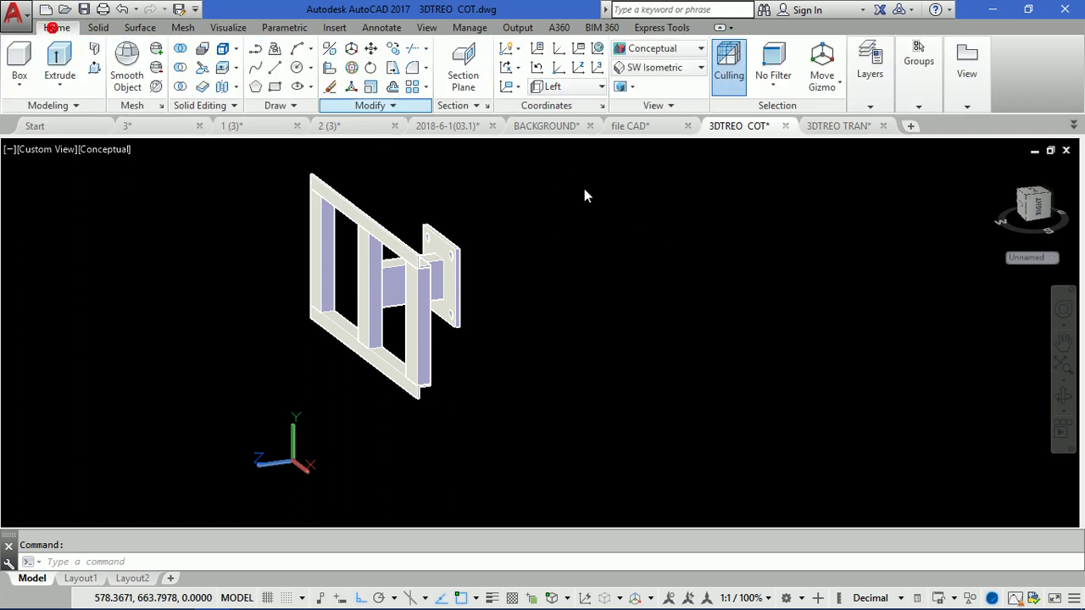
pyautogui.click(1061, 396)
pyautogui.moveTo(465, 358)
pyautogui.mouseDown()
pyautogui.moveTo(433, 346)
pyautogui.moveTo(490, 365)
pyautogui.moveTo(422, 296)
pyautogui.moveTo(423, 322)
pyautogui.moveTo(435, 310)
pyautogui.moveTo(424, 306)
pyautogui.moveTo(417, 322)
pyautogui.mouseUp()
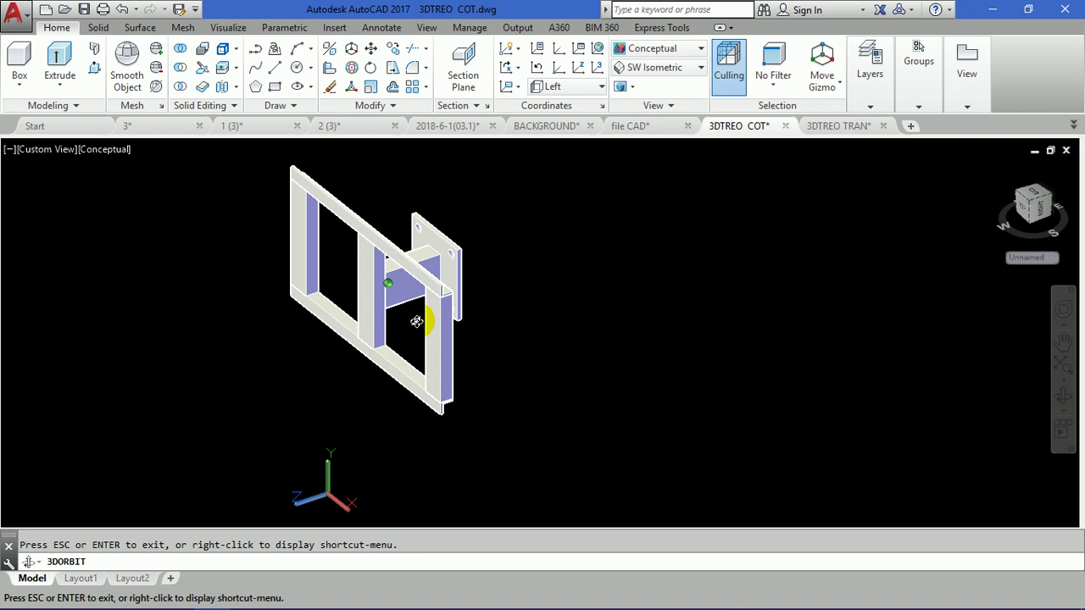
pyautogui.moveTo(465, 395)
pyautogui.mouseDown()
pyautogui.moveTo(435, 314)
pyautogui.moveTo(373, 215)
pyautogui.mouseUp()
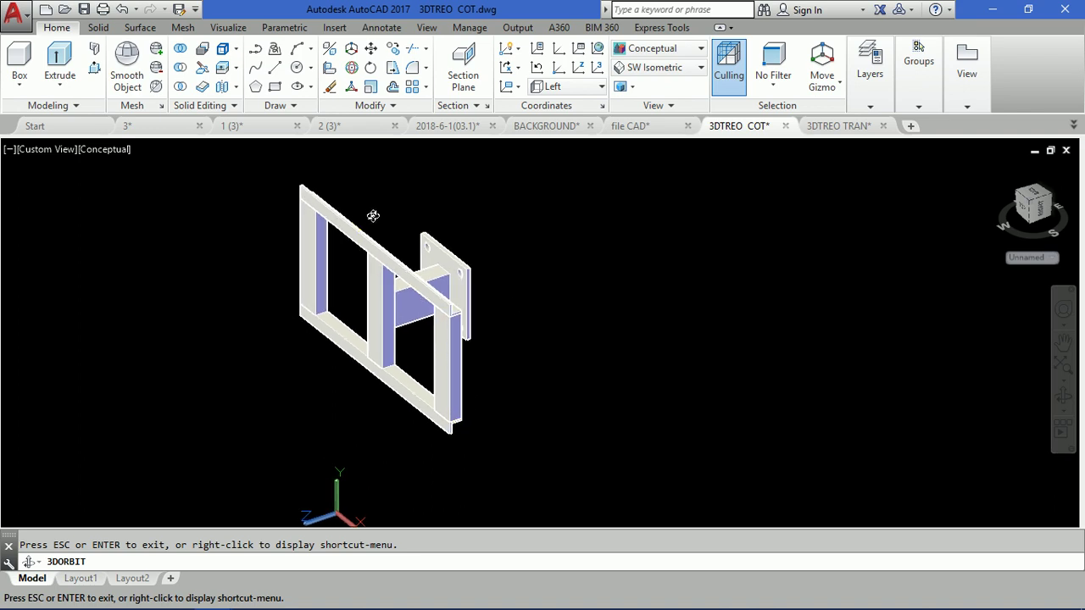
pyautogui.moveTo(406, 329)
pyautogui.mouseDown()
pyautogui.moveTo(398, 338)
pyautogui.moveTo(471, 292)
pyautogui.mouseUp()
pyautogui.press('Escape')
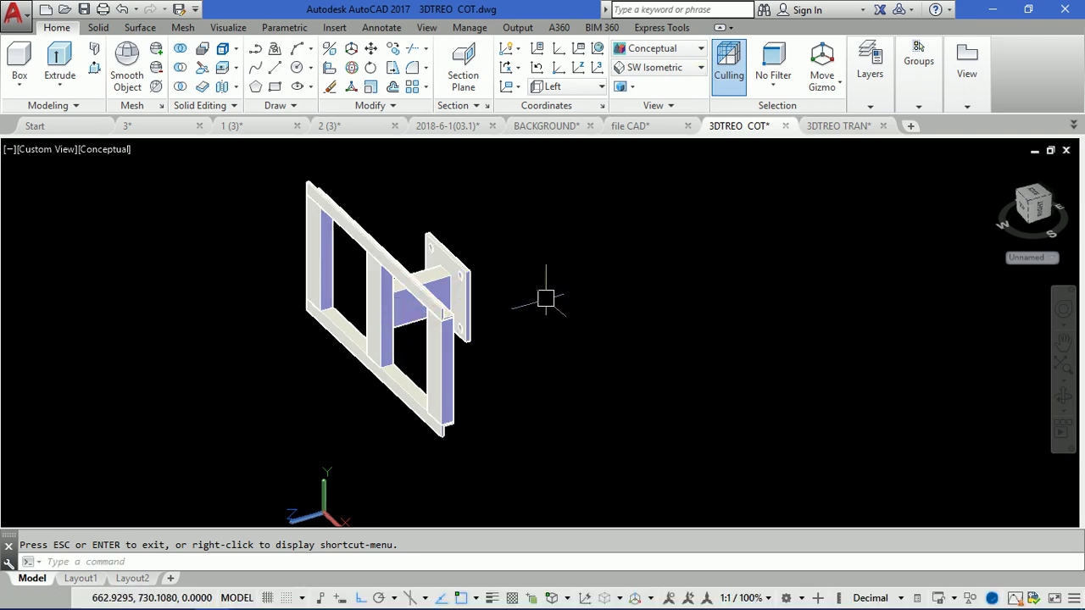
# Create a flatshot block of the isometric bracket at default scale and no rotation.
pyautogui.write('fla')
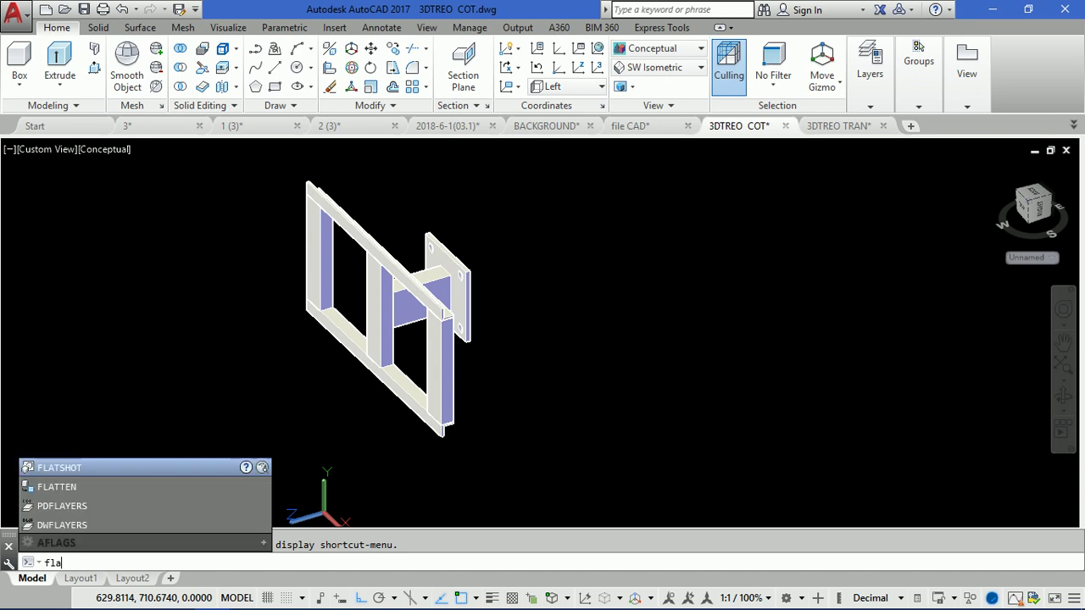
pyautogui.press('Return')
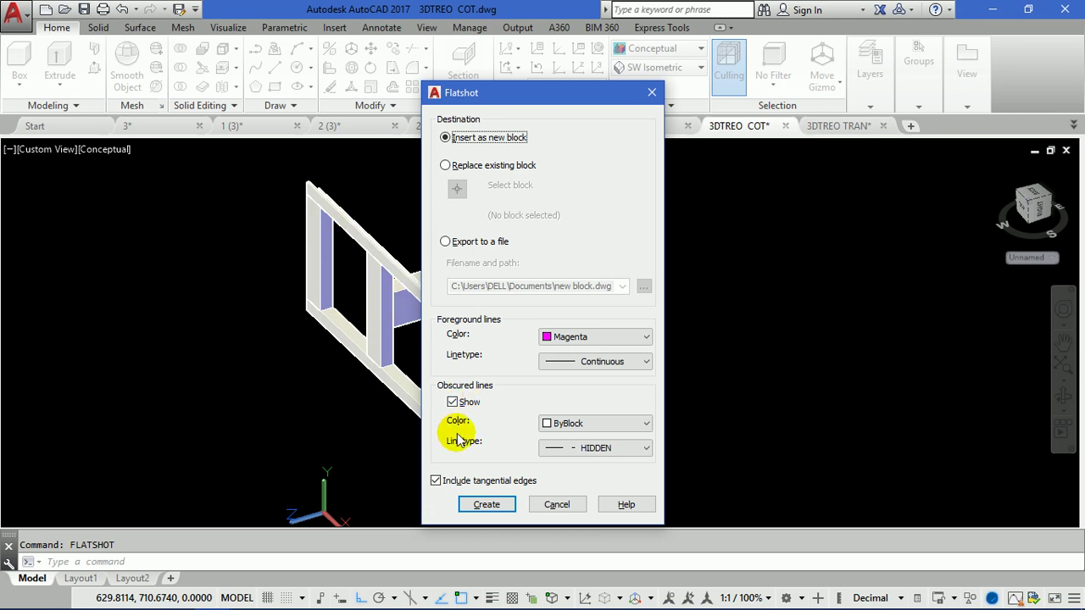
pyautogui.click(469, 507)
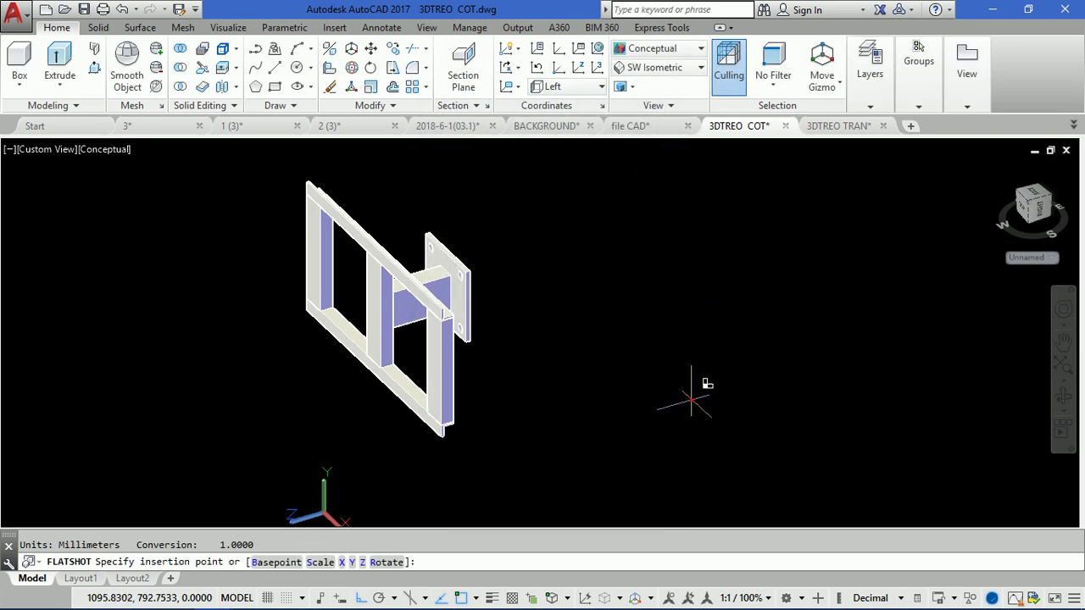
pyautogui.click(703, 382)
pyautogui.press('Return')
pyautogui.press('Return')
pyautogui.press('Return')
pyautogui.press('Return')
pyautogui.click(725, 268)
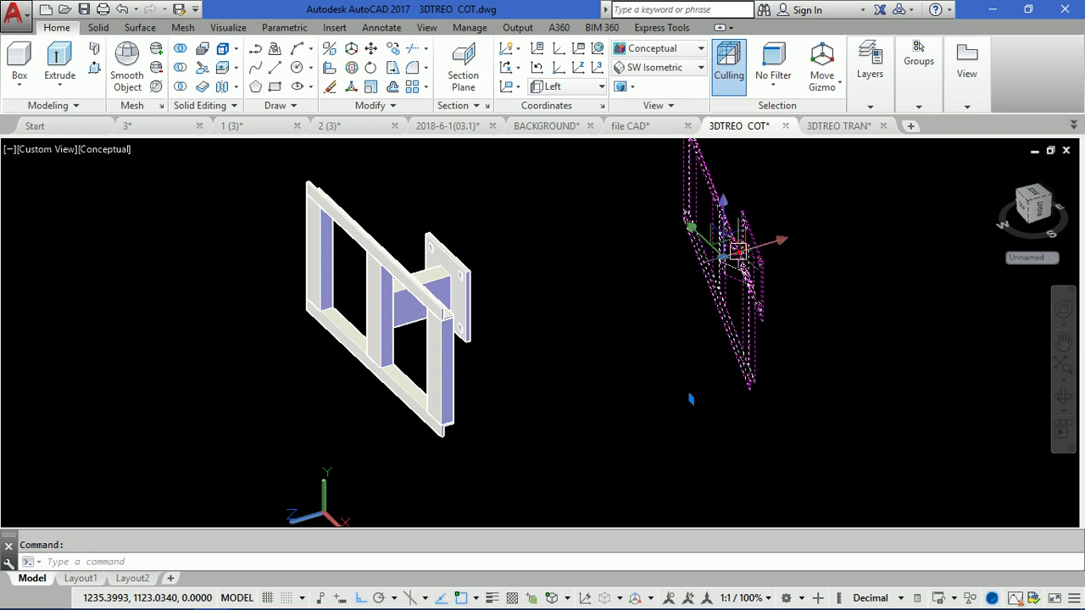
# Move the isometric block into Layout1, placing it to the lower right of the other views.
pyautogui.hotkey('ctrl', 'x')
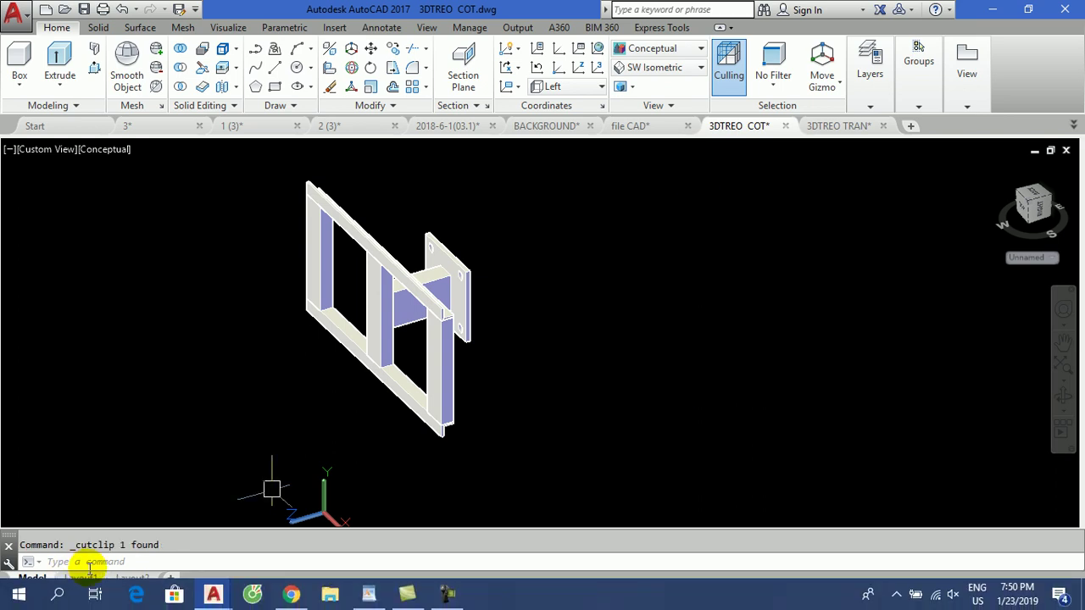
pyautogui.click(80, 578)
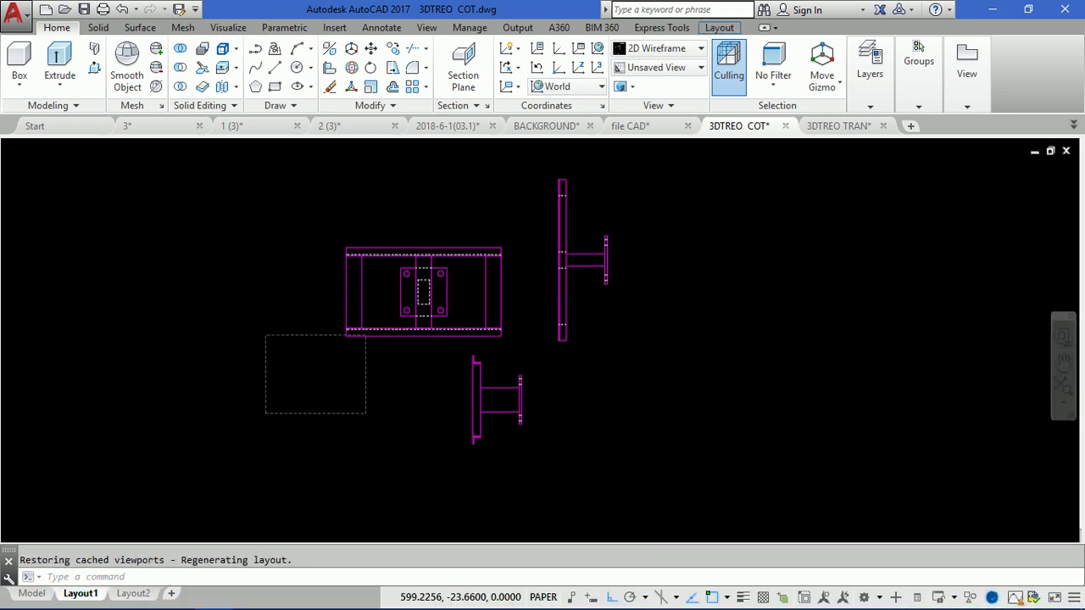
pyautogui.hotkey('ctrl', 'v')
pyautogui.click(702, 434)
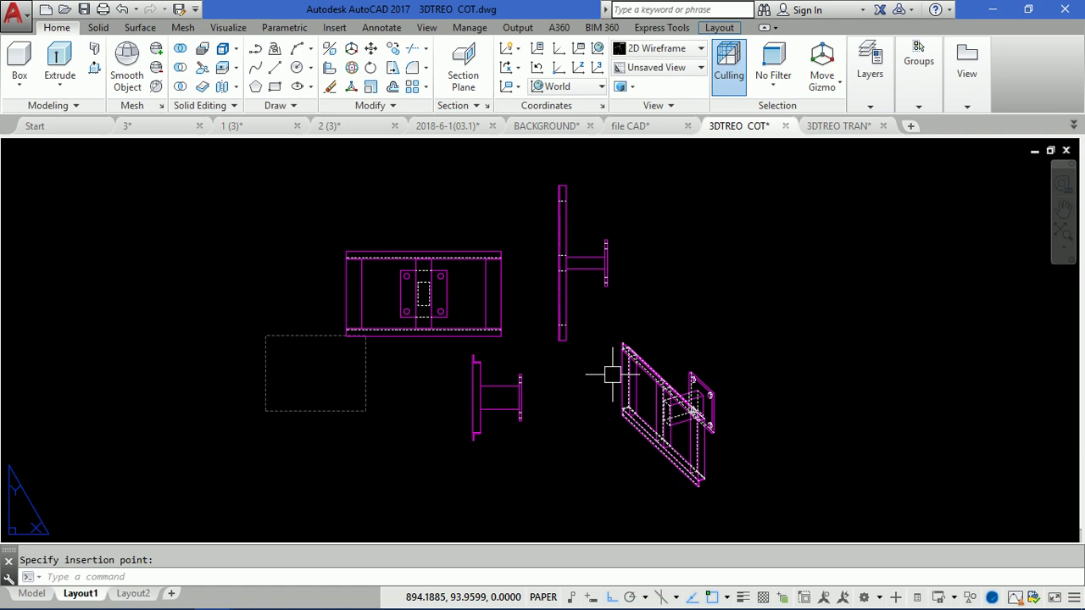
# Check the pasted isometric view in Layout1 by zooming in and out.
pyautogui.click(30, 593)
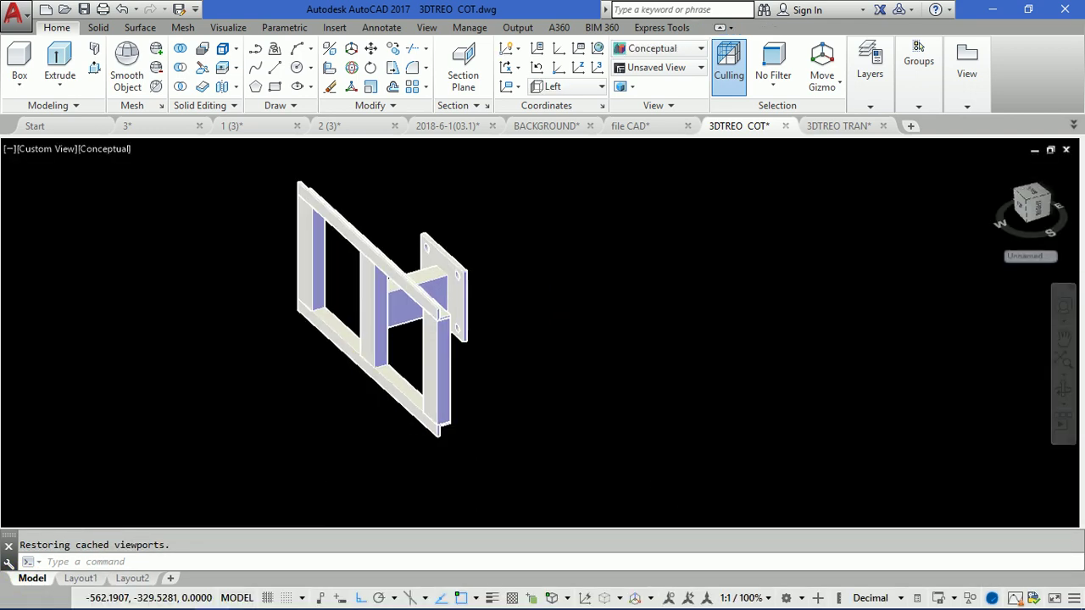
pyautogui.click(80, 578)
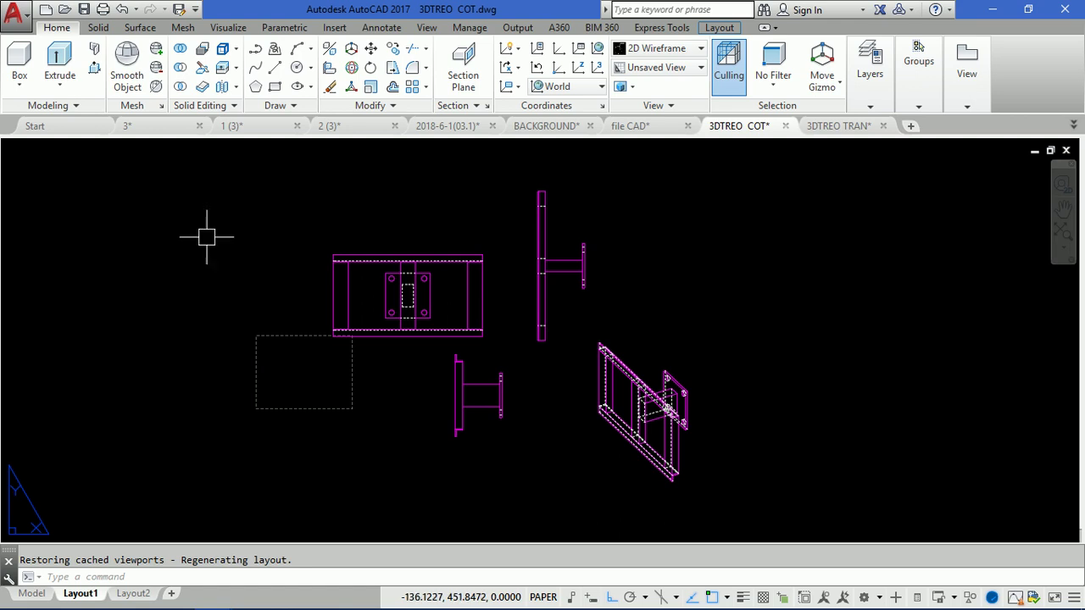
pyautogui.scroll(5, 661, 407)
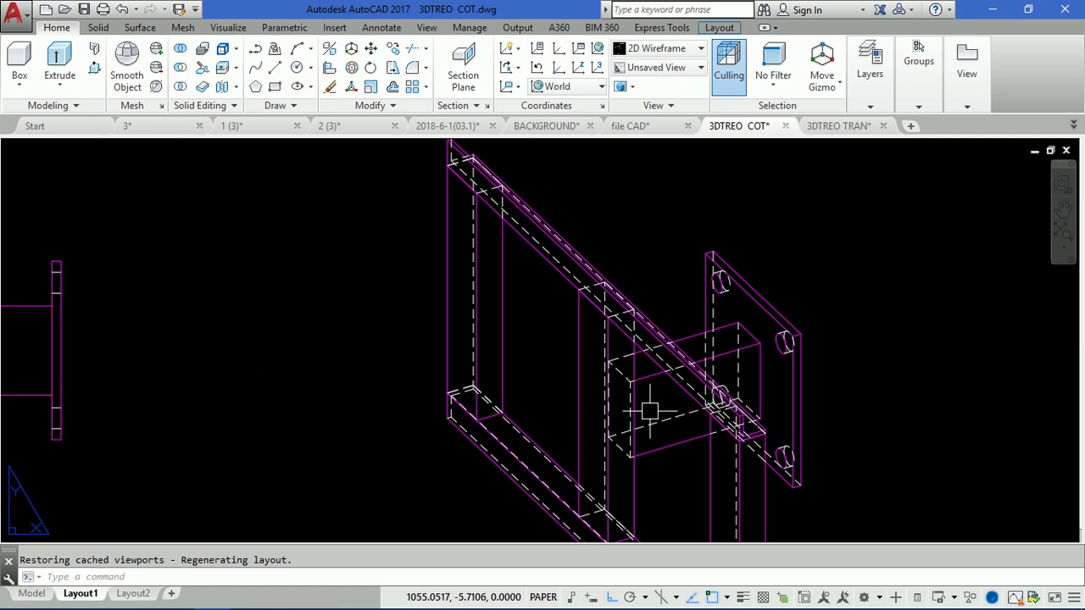
pyautogui.scroll(-3, 475, 213)
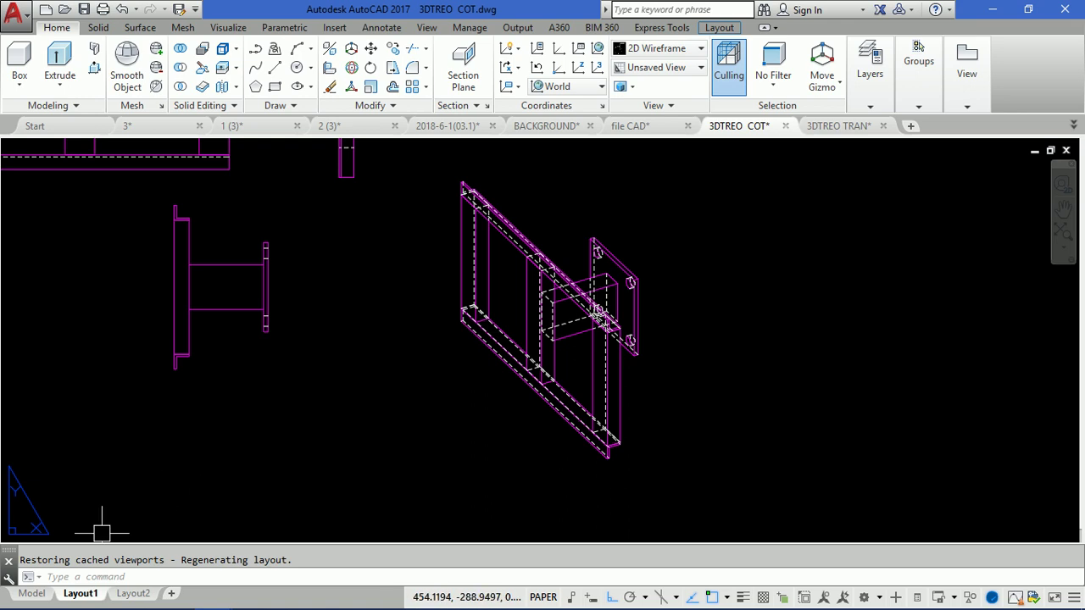
# Back in model space, orbit the bracket round to view its opposite side.
pyautogui.click(31, 593)
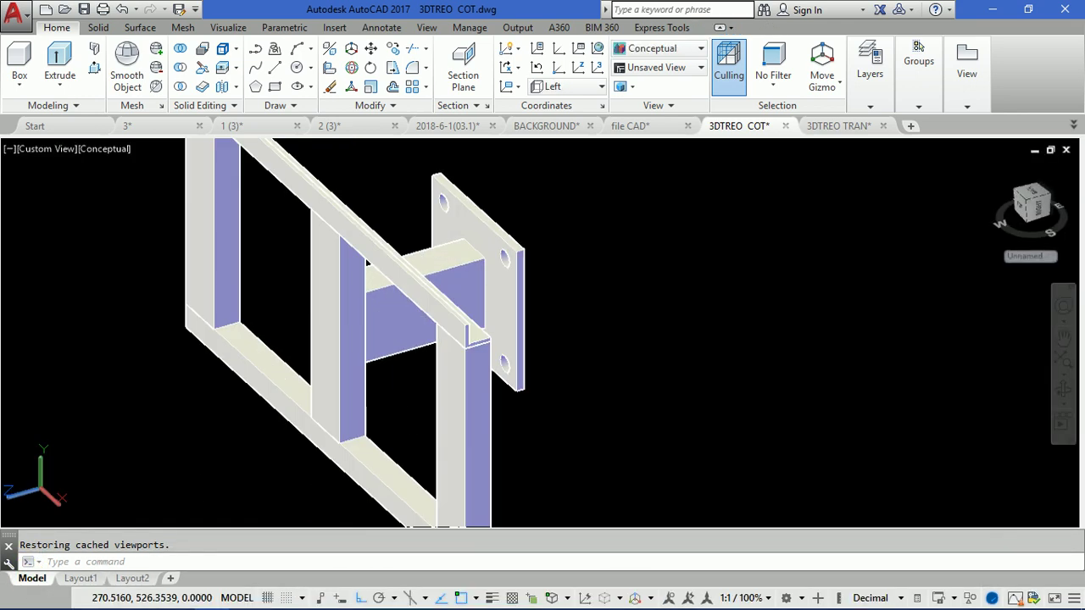
pyautogui.scroll(-3, 475, 321)
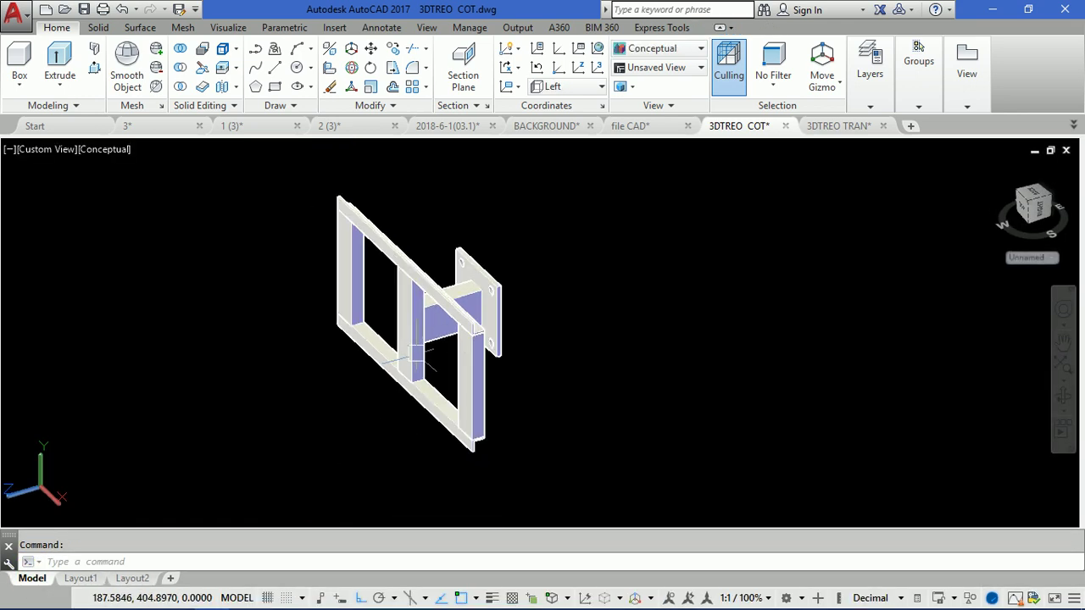
pyautogui.keyDown('shift'); pyautogui.moveTo(418, 352); pyautogui.dragTo(416, 280, button='middle'); pyautogui.keyUp('shift')
pyautogui.moveTo(387, 325)
pyautogui.keyDown('shift'); pyautogui.mouseDown(button='middle')
pyautogui.moveTo(623, 434)
pyautogui.moveTo(605, 439)
pyautogui.mouseUp(button='middle'); pyautogui.keyUp('shift')
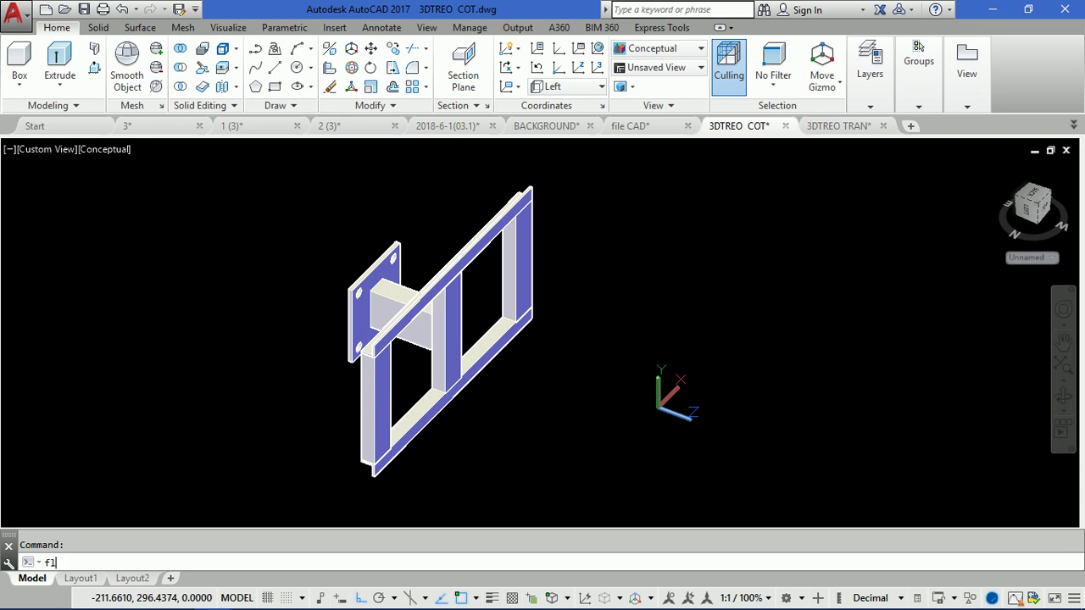
# Create a flatshot of the opposite-side view without hidden lines, at default scale and no rotation.
pyautogui.press('Return')
pyautogui.click(452, 404)
pyautogui.click(452, 403)
pyautogui.click(486, 505)
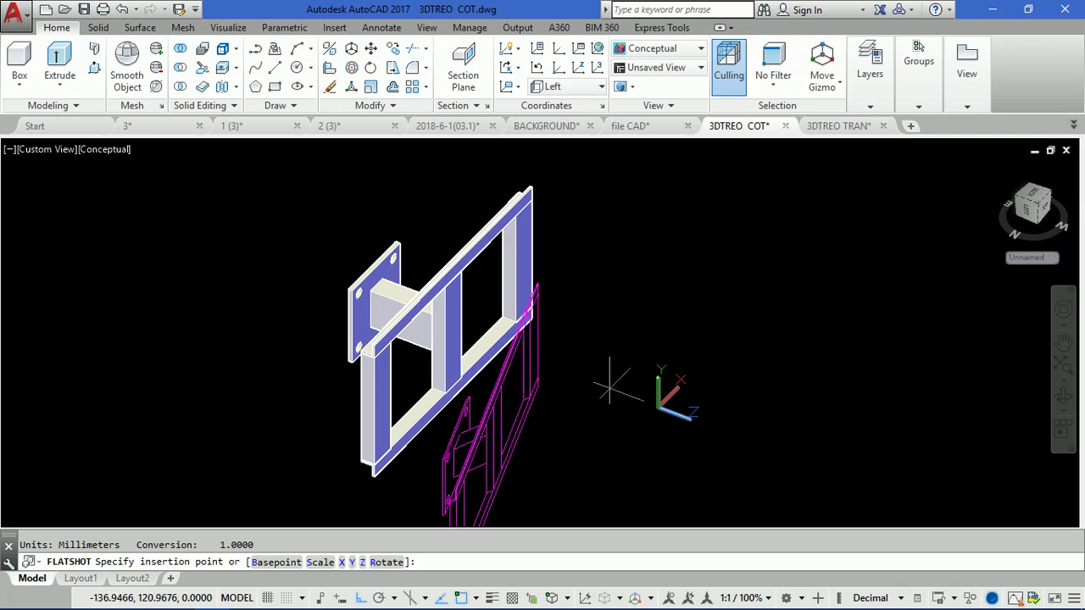
pyautogui.click(806, 279)
pyautogui.press('Return')
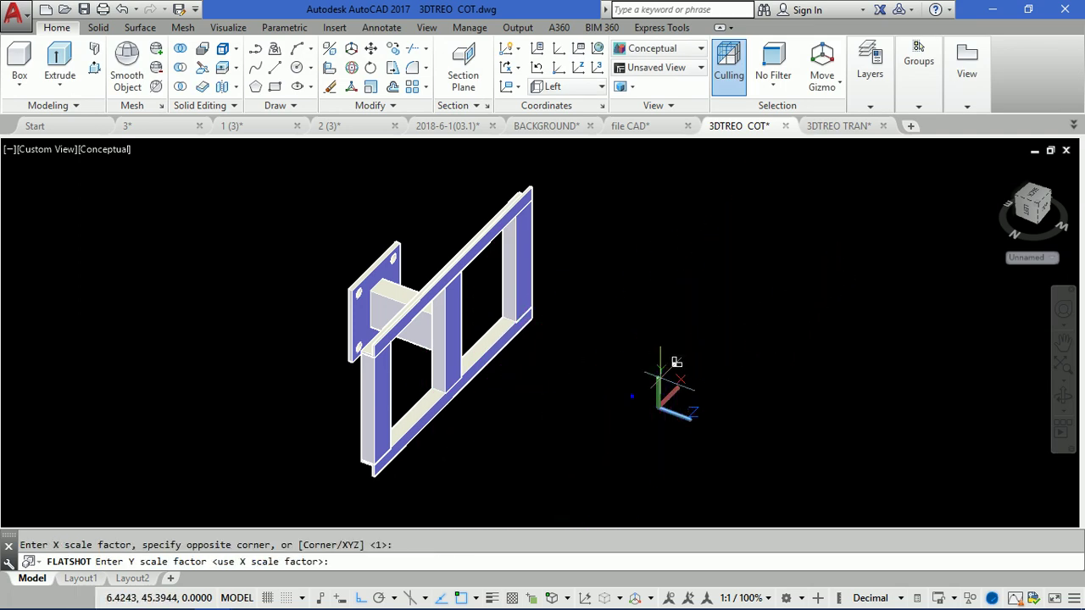
pyautogui.press('Return')
pyautogui.press('Return')
pyautogui.click(724, 262)
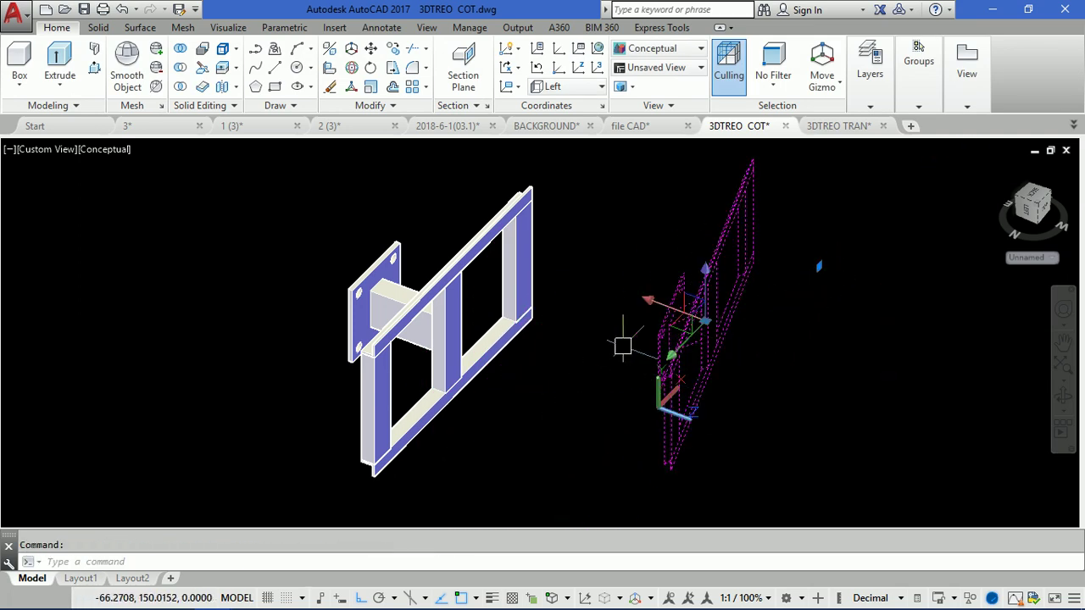
# Cut the new snapshot and paste it into Layout1 among the other views.
pyautogui.hotkey('ctrl', 'x')
pyautogui.click(80, 578)
pyautogui.hotkey('ctrl', 'v')
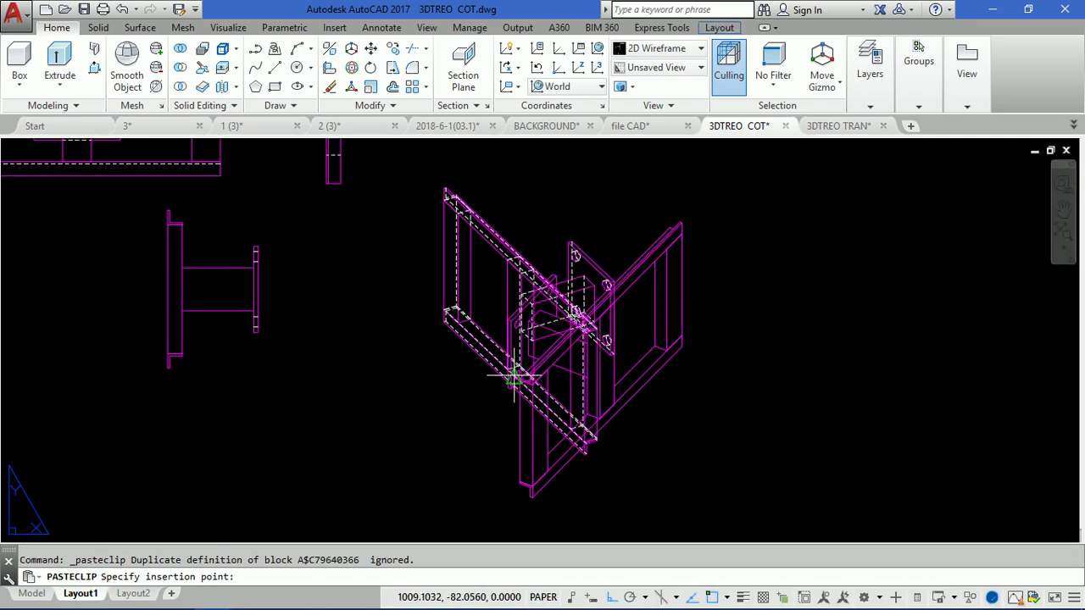
pyautogui.scroll(-3, 449, 415)
pyautogui.scroll(2, 546, 316)
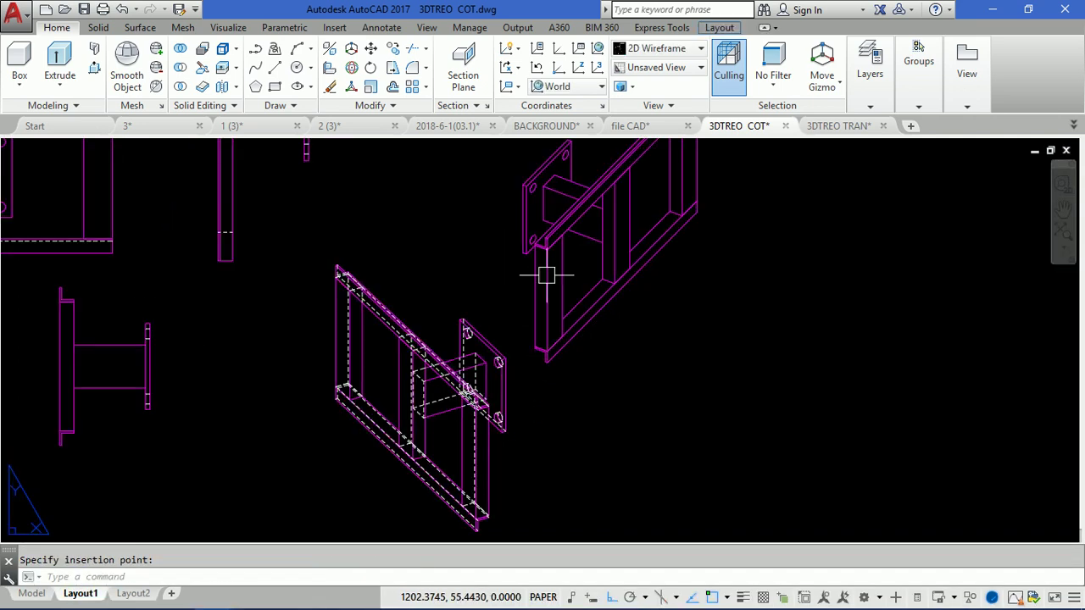
pyautogui.scroll(2, 567, 313)
pyautogui.scroll(1, 575, 255)
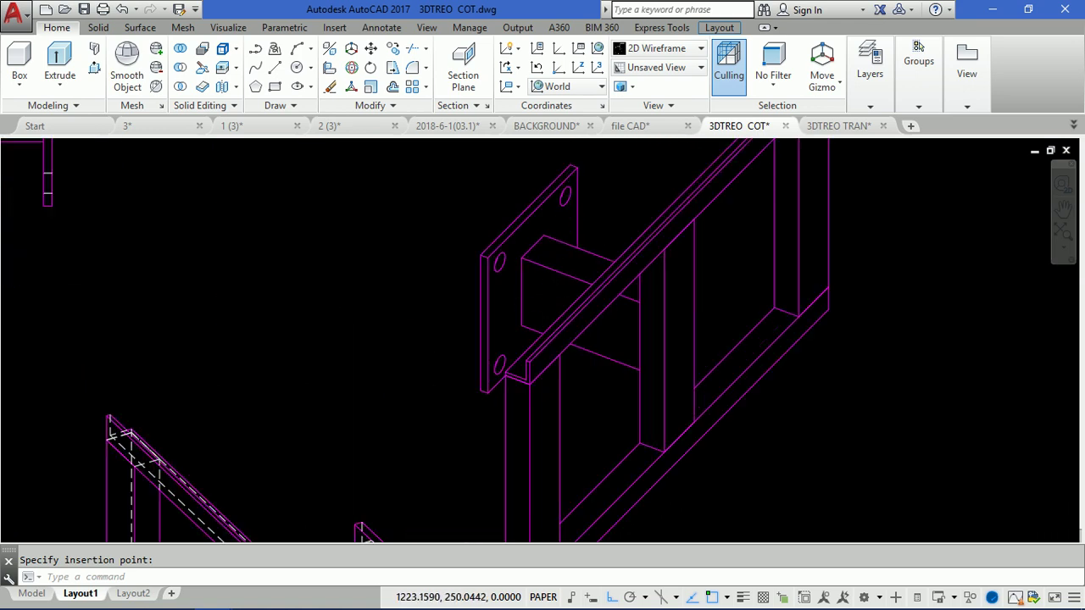
pyautogui.scroll(-1, 560, 305)
pyautogui.scroll(-1, 543, 331)
pyautogui.click(495, 286)
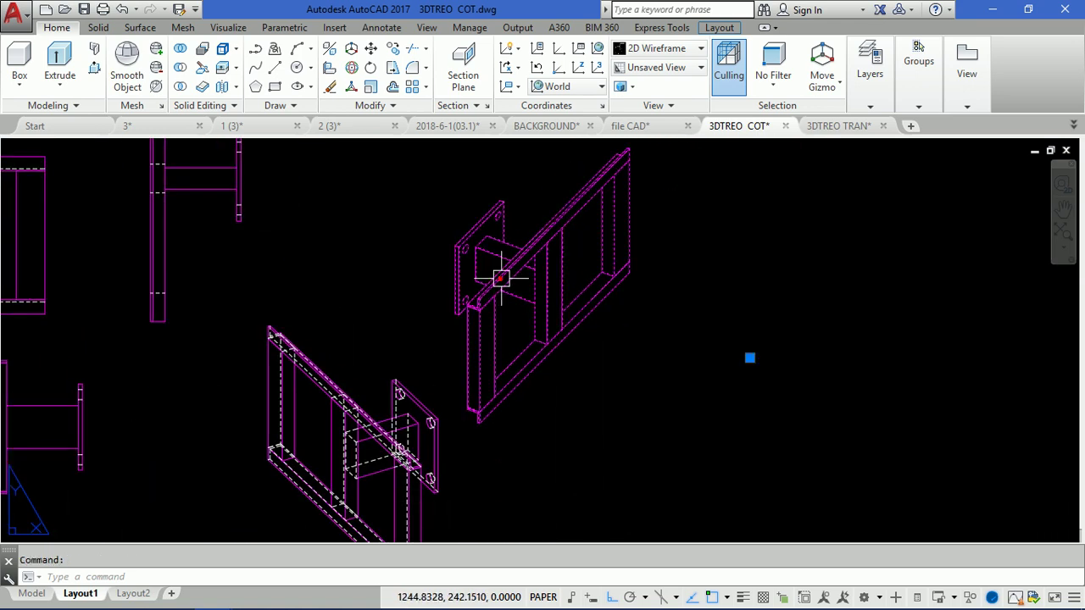
# Select the lower isometric frame and another bracket view.
pyautogui.scroll(-2, 506, 322)
pyautogui.click(458, 355)
pyautogui.click(339, 252)
# Add the small lower view to the selection and explode all selected views with X.
pyautogui.click(254, 377)
pyautogui.write('x')
pyautogui.press('Return')
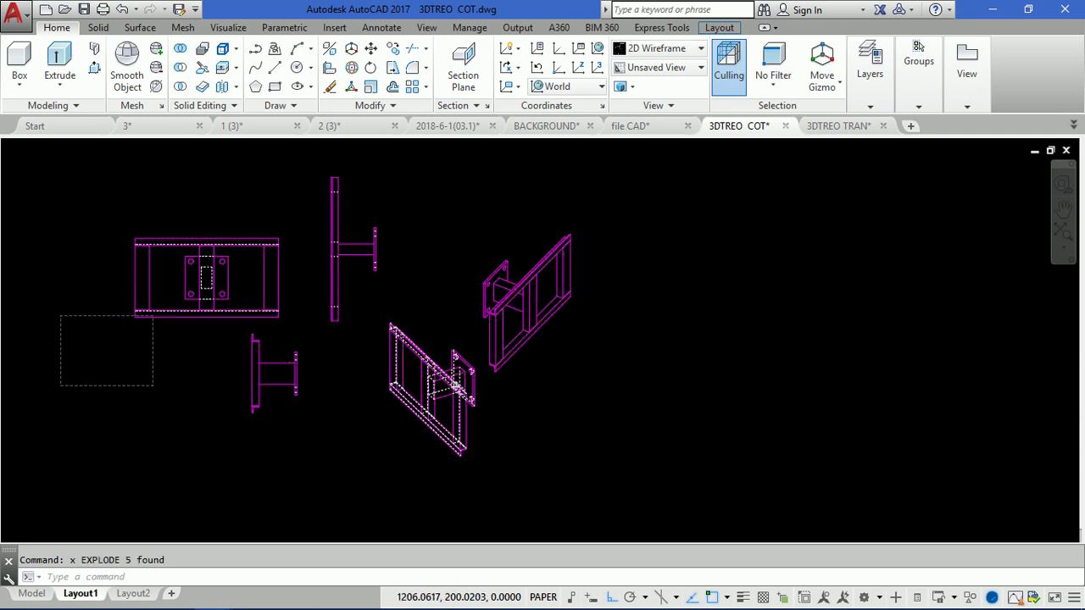
# Check that the frame lines are now separate objects, then clear the selections.
pyautogui.scroll(5, 492, 318)
pyautogui.click(496, 339)
pyautogui.click(461, 364)
pyautogui.click(377, 407)
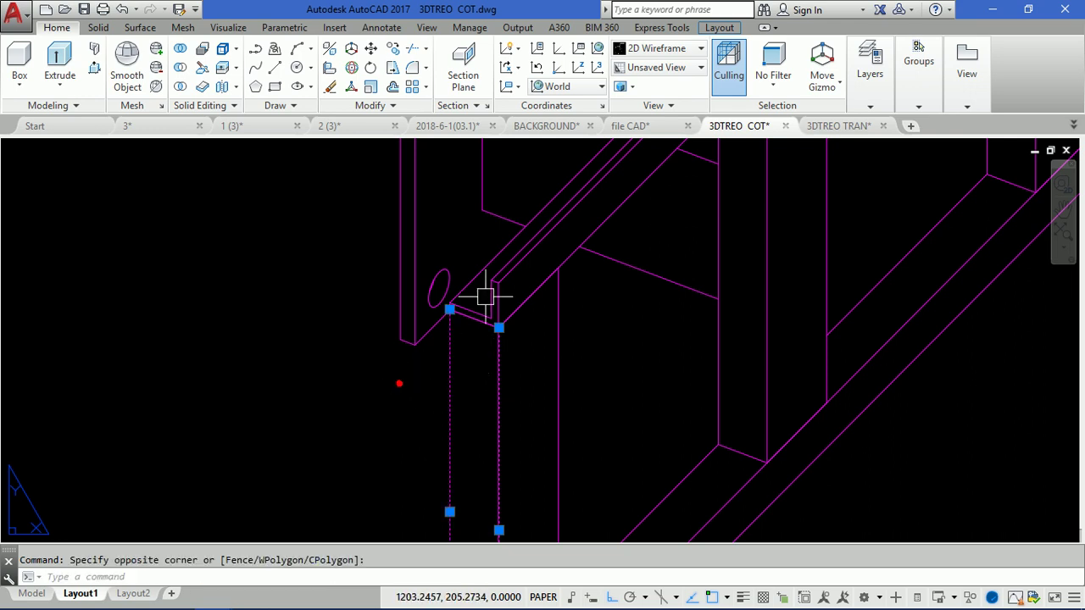
pyautogui.scroll(-4, 517, 307)
pyautogui.press('Escape')
pyautogui.click(635, 305)
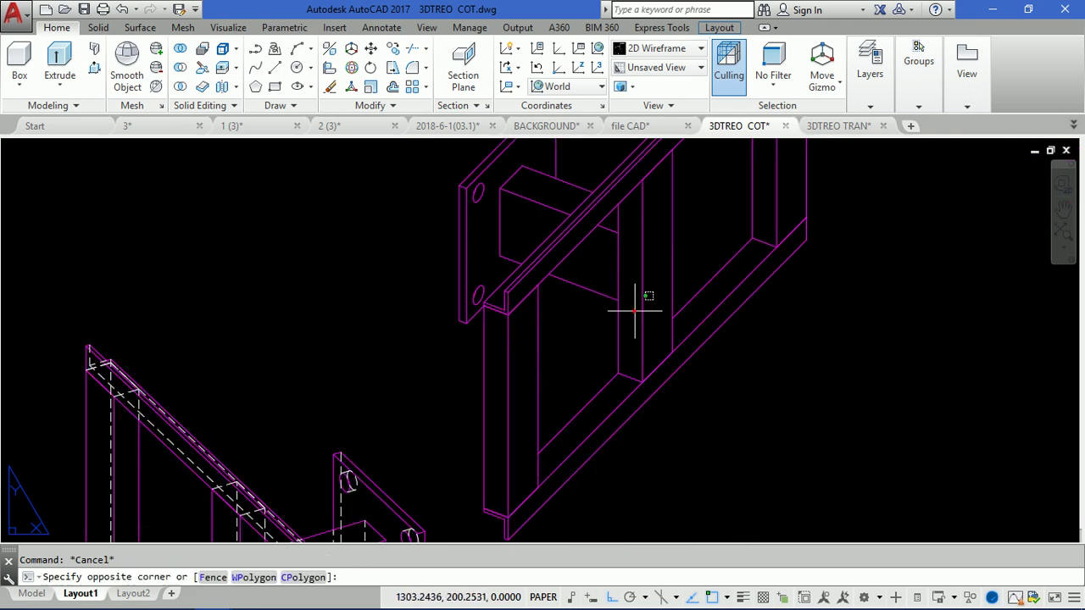
pyautogui.press('Escape')
# Zoom out and pan to recentre Layout1 on the five bracket views.
pyautogui.scroll(2, 557, 303)
pyautogui.scroll(1, 557, 303)
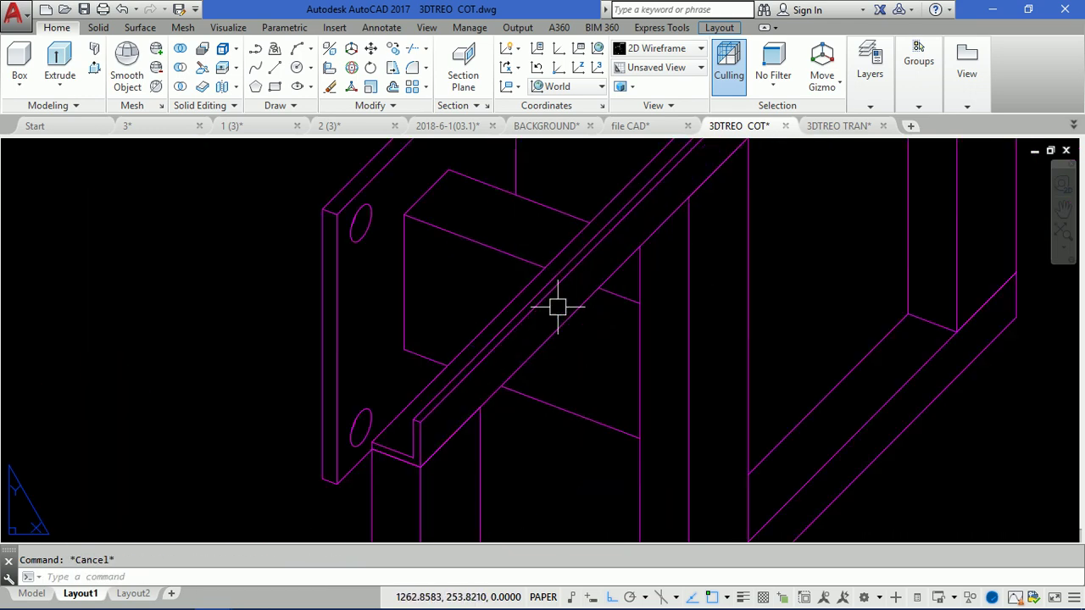
pyautogui.scroll(-2, 452, 228)
pyautogui.scroll(-3, 586, 291)
pyautogui.scroll(-1, 636, 307)
pyautogui.scroll(-1, 639, 314)
pyautogui.scroll(3, 643, 320)
pyautogui.moveTo(726, 234); pyautogui.dragTo(641, 282, button='middle')
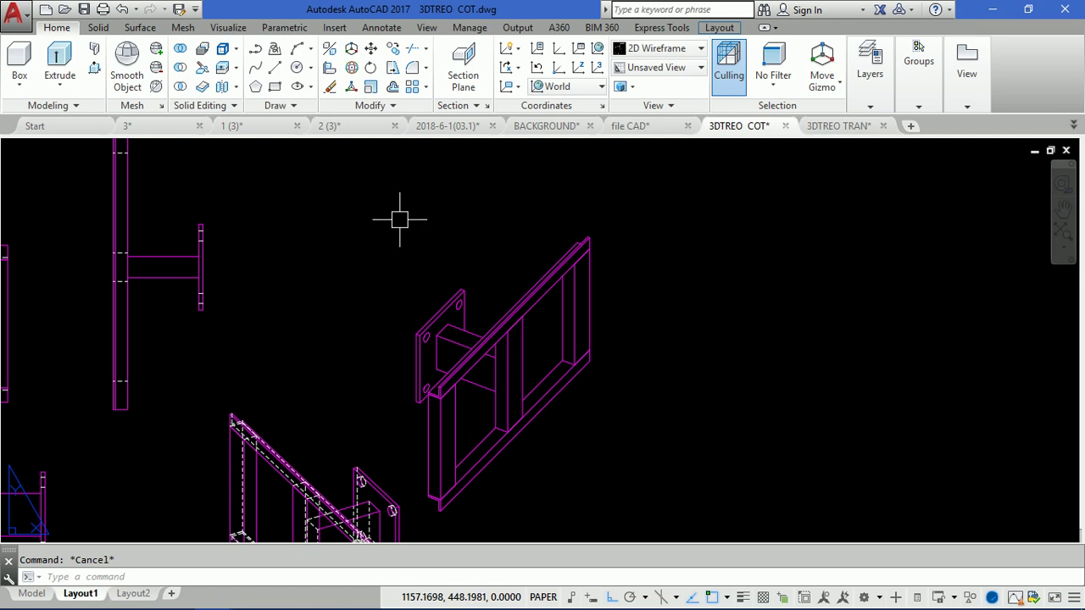
pyautogui.scroll(-5, 684, 209)
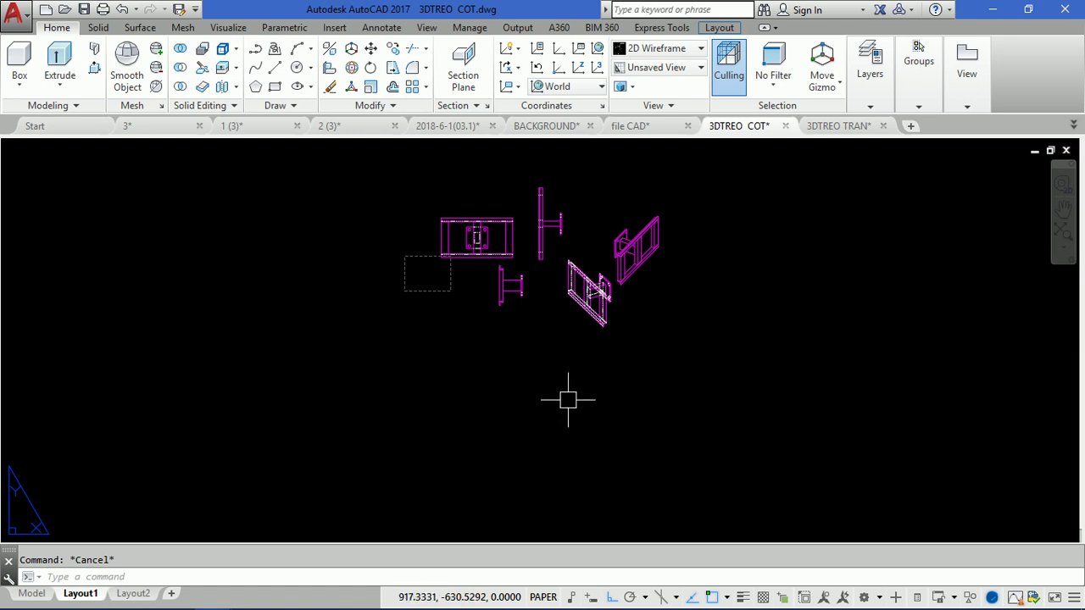
pyautogui.scroll(3, 602, 258)
# Move the small side view further left with Ortho toggled off.
pyautogui.moveTo(625, 288); pyautogui.dragTo(571, 354, button='middle')
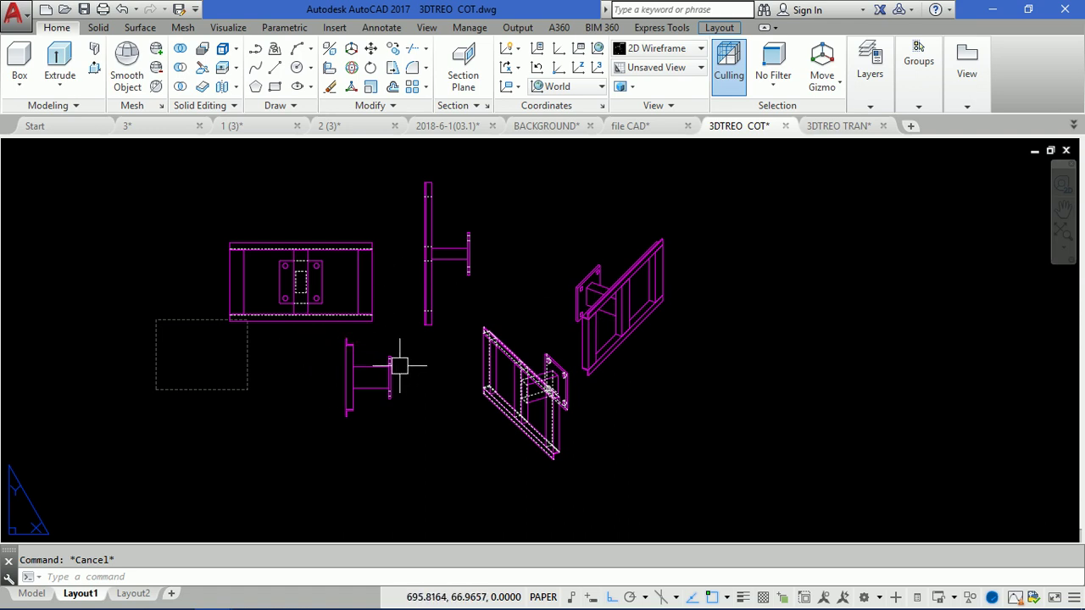
pyautogui.click(297, 337)
pyautogui.click(411, 450)
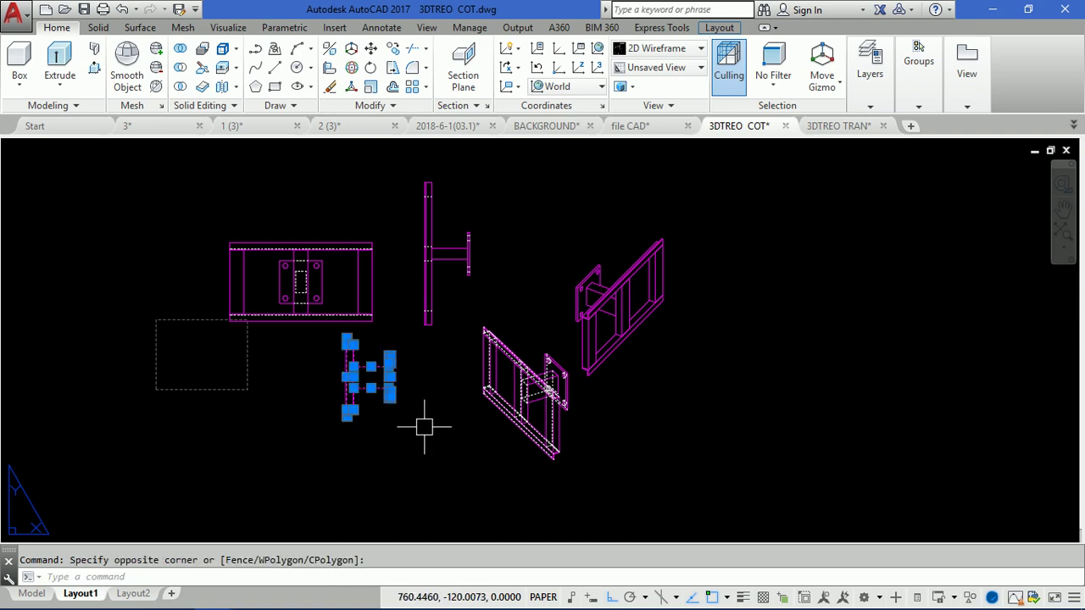
pyautogui.write('m')
pyautogui.press('Return')
pyautogui.click(371, 394)
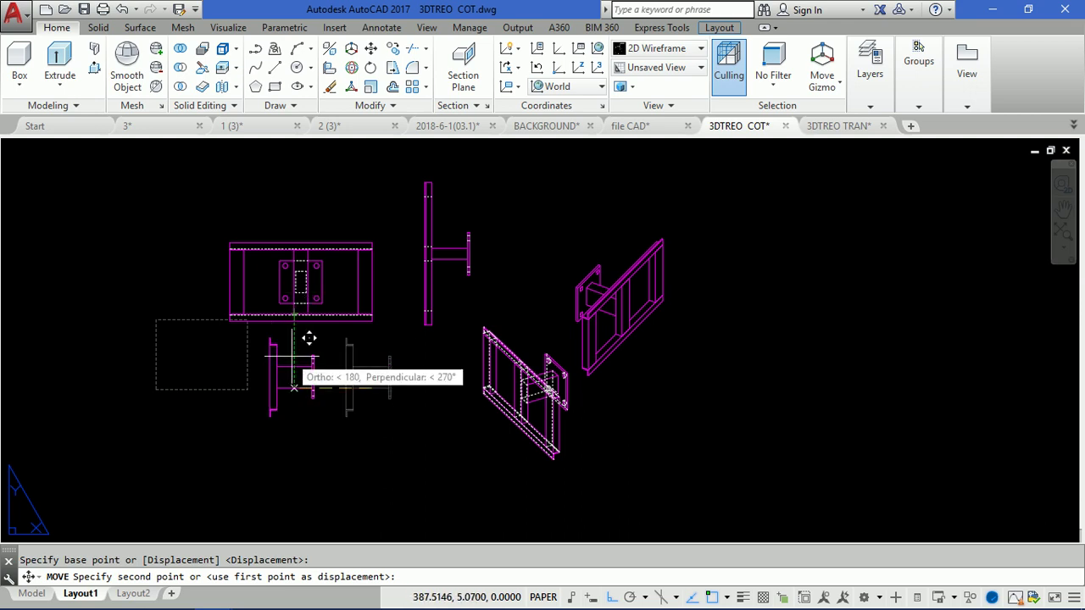
pyautogui.press('F8')
pyautogui.click(293, 421)
# Move the front view down and to the lower left.
pyautogui.click(291, 318)
pyautogui.click(141, 176)
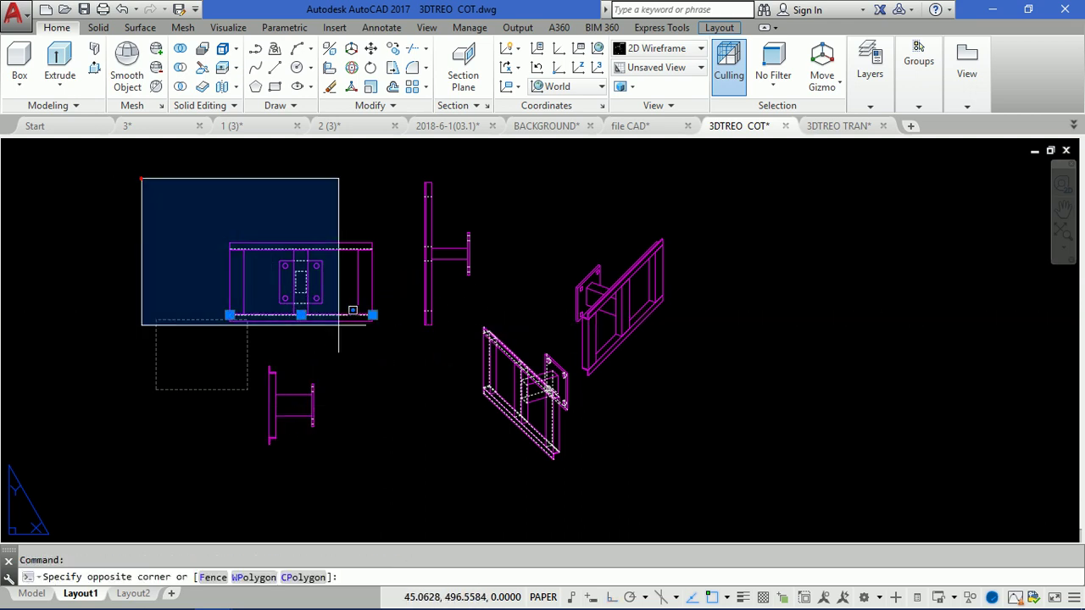
pyautogui.click(398, 363)
pyautogui.write('m')
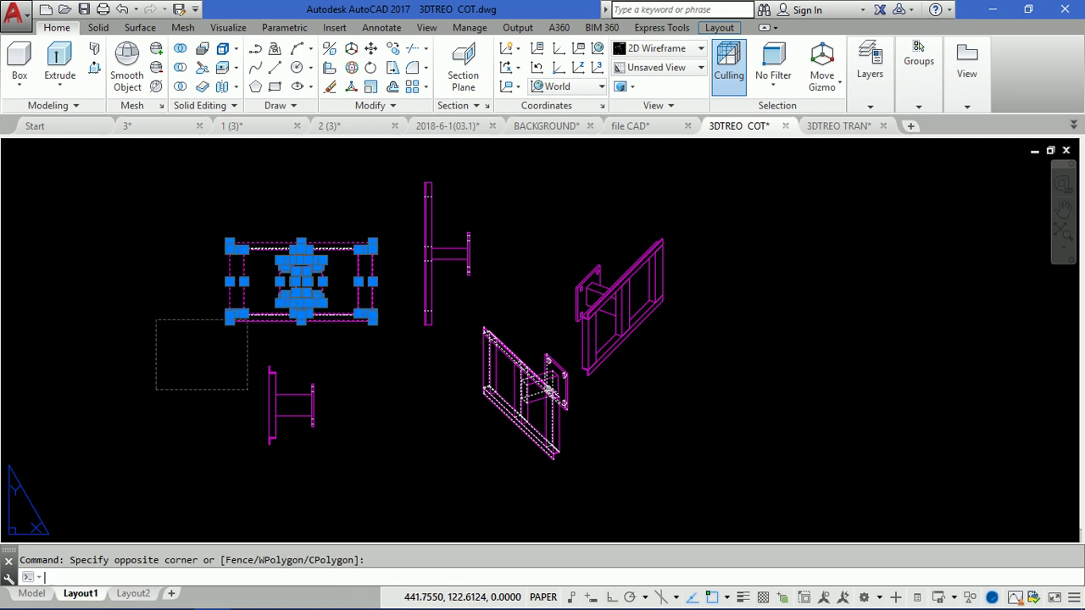
pyautogui.press('Return')
pyautogui.click(293, 317)
pyautogui.moveTo(154, 406)
pyautogui.mouseDown(button='middle')
pyautogui.moveTo(314, 368)
pyautogui.moveTo(366, 312)
pyautogui.mouseUp(button='middle')
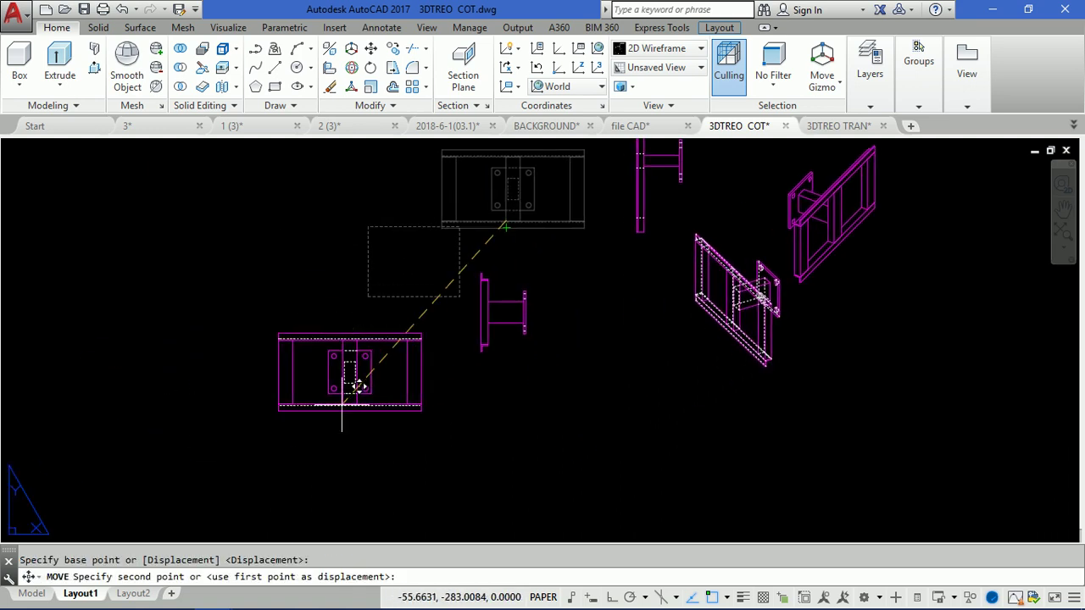
pyautogui.click(306, 432)
# Move the side view to sit left of the front view.
pyautogui.click(356, 240)
pyautogui.click(505, 293)
pyautogui.click(454, 237)
pyautogui.click(573, 405)
pyautogui.write('m')
pyautogui.press('Return')
pyautogui.click(513, 361)
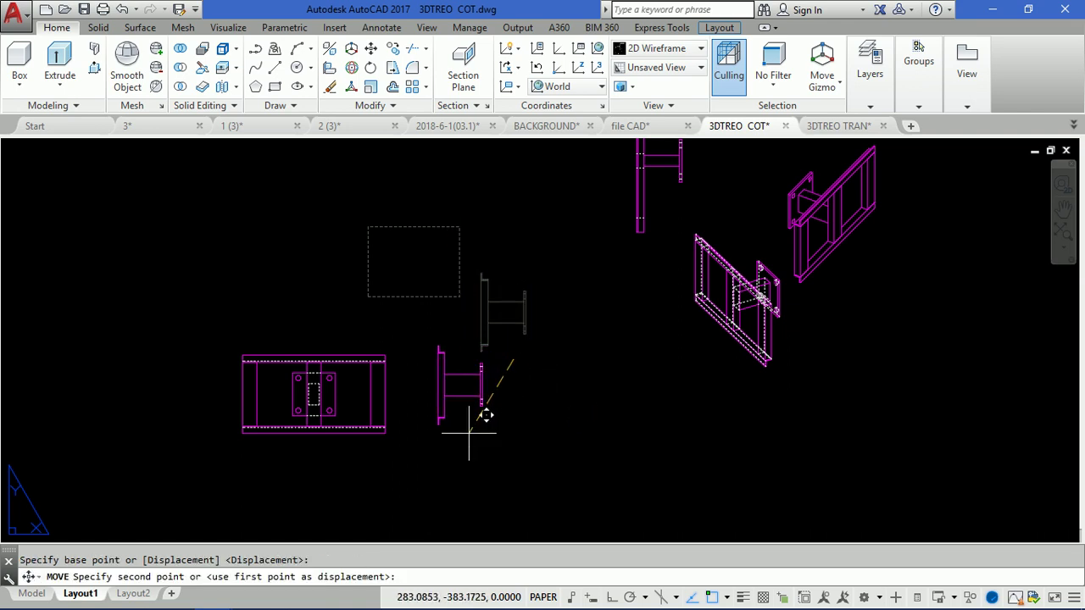
pyautogui.click(186, 439)
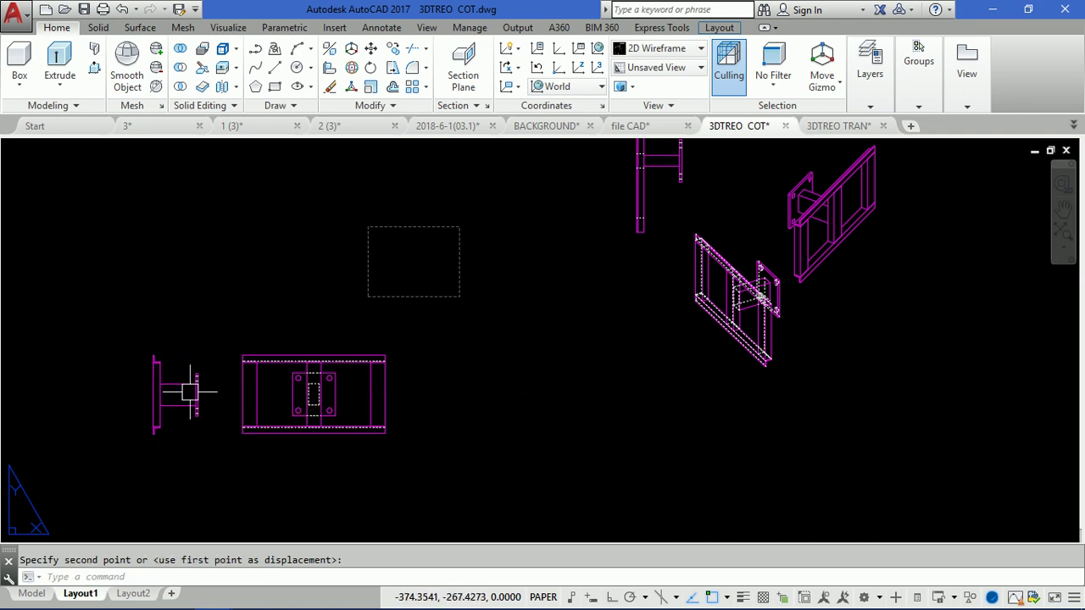
# Move the vertical beam view to below the front view.
pyautogui.moveTo(516, 346); pyautogui.dragTo(429, 423, button='middle')
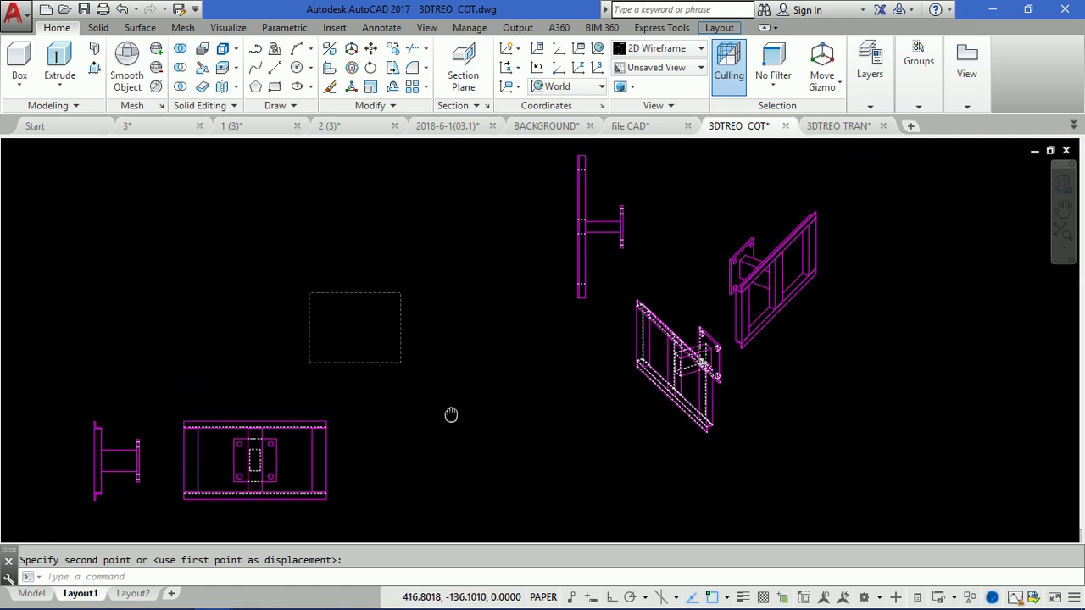
pyautogui.click(494, 155)
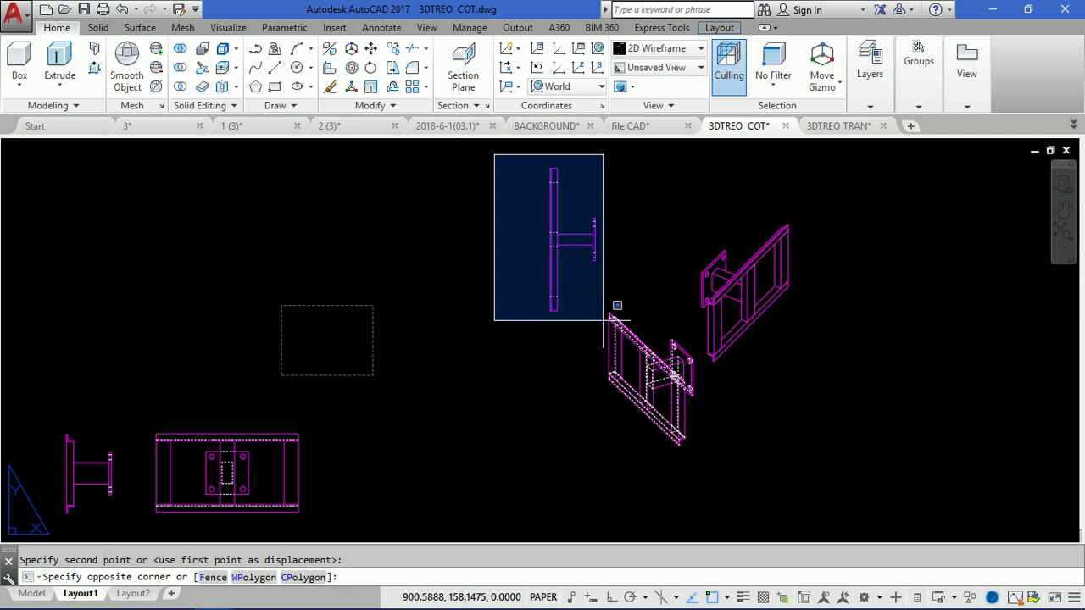
pyautogui.click(598, 312)
pyautogui.write('m')
pyautogui.press('Return')
pyautogui.click(575, 238)
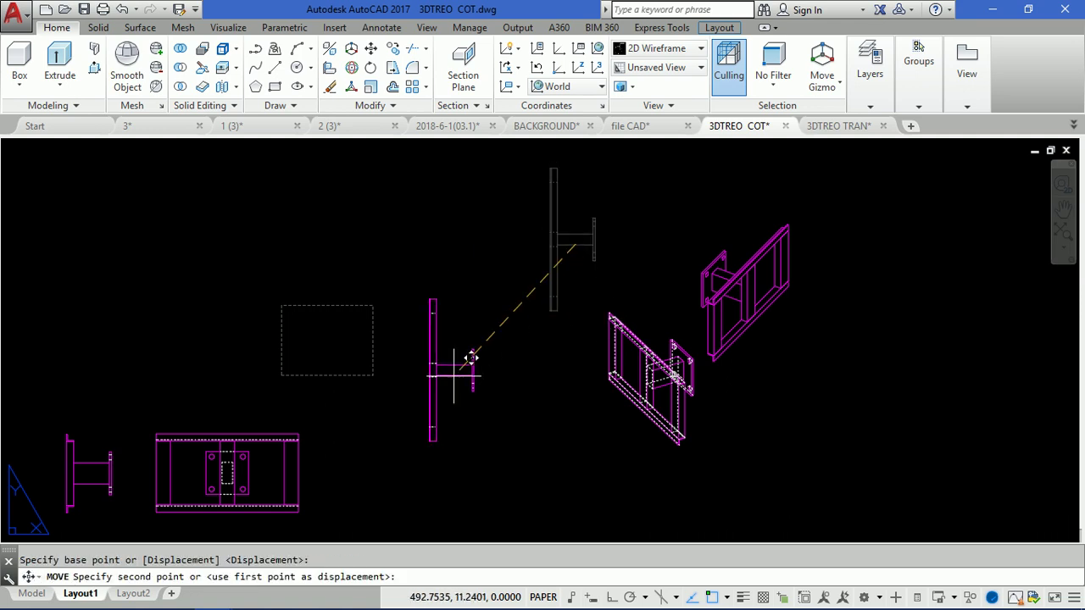
pyautogui.moveTo(467, 359); pyautogui.dragTo(651, 183, button='middle')
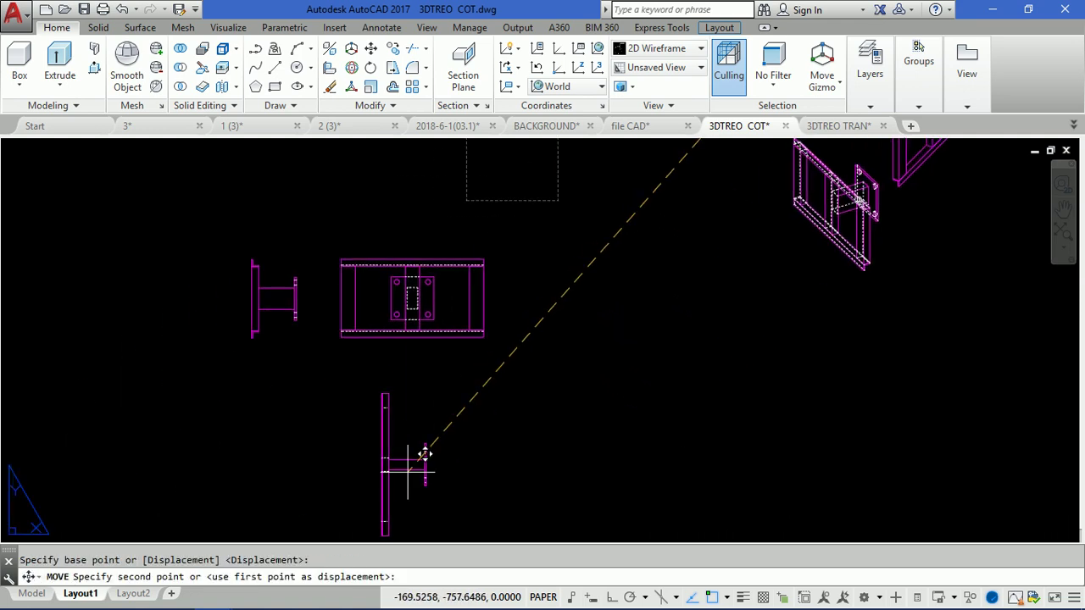
pyautogui.click(420, 464)
# Rotate the lower beam 90° with Ortho on so it lies horizontal.
pyautogui.click(331, 377)
pyautogui.scroll(-3, 440, 374)
pyautogui.click(494, 470)
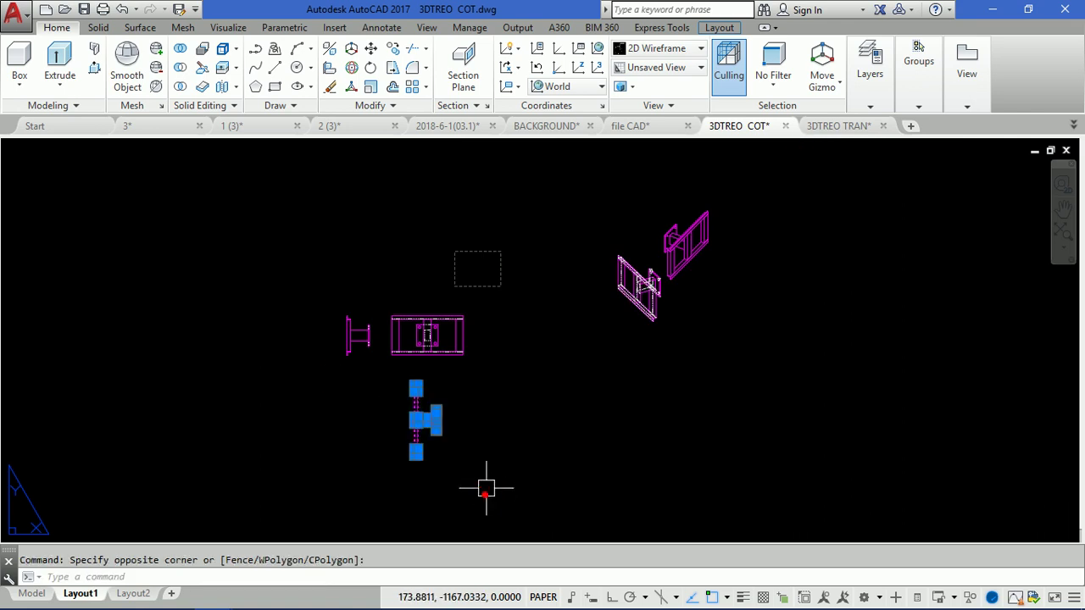
pyautogui.write('ro')
pyautogui.press('Return')
pyautogui.scroll(3, 421, 423)
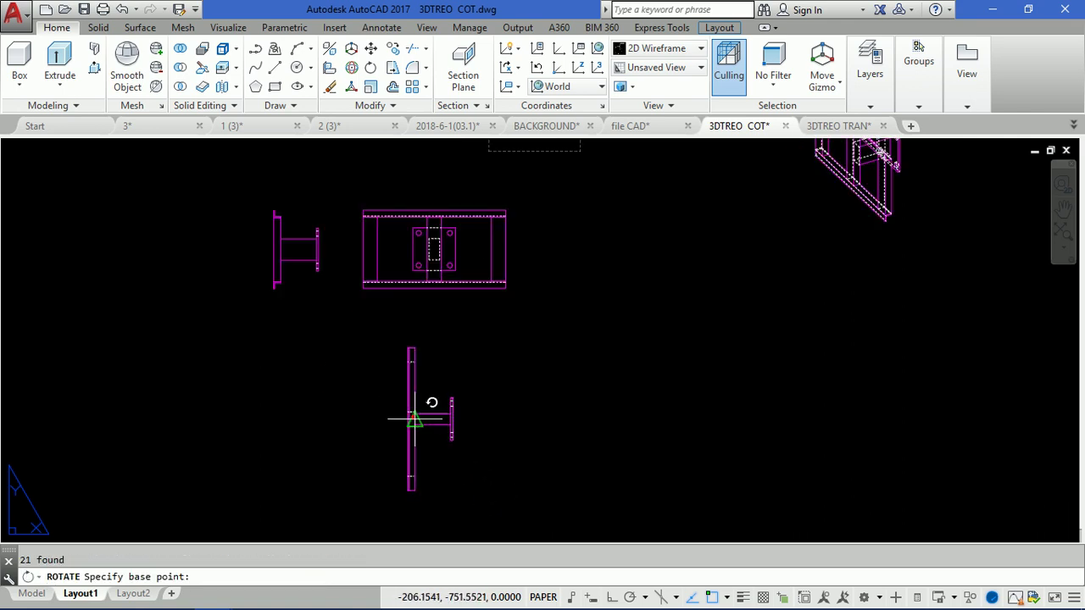
pyautogui.click(414, 419)
pyautogui.press('F8')
pyautogui.click(408, 335)
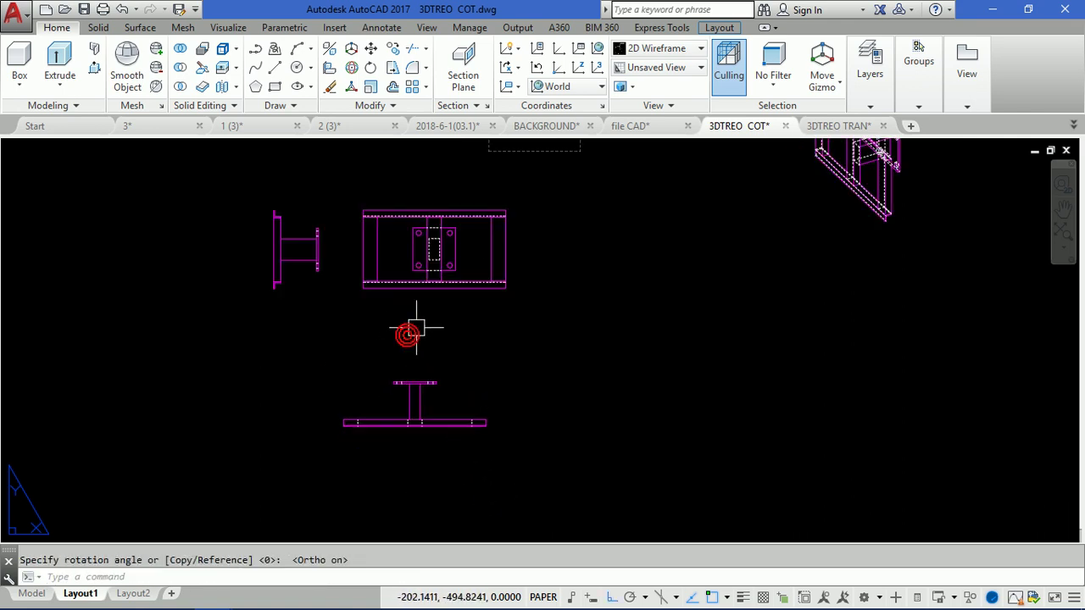
pyautogui.write('1')
# Draw a vertical guide line down from the front view's midpoint.
pyautogui.press('Return')
pyautogui.scroll(3, 433, 270)
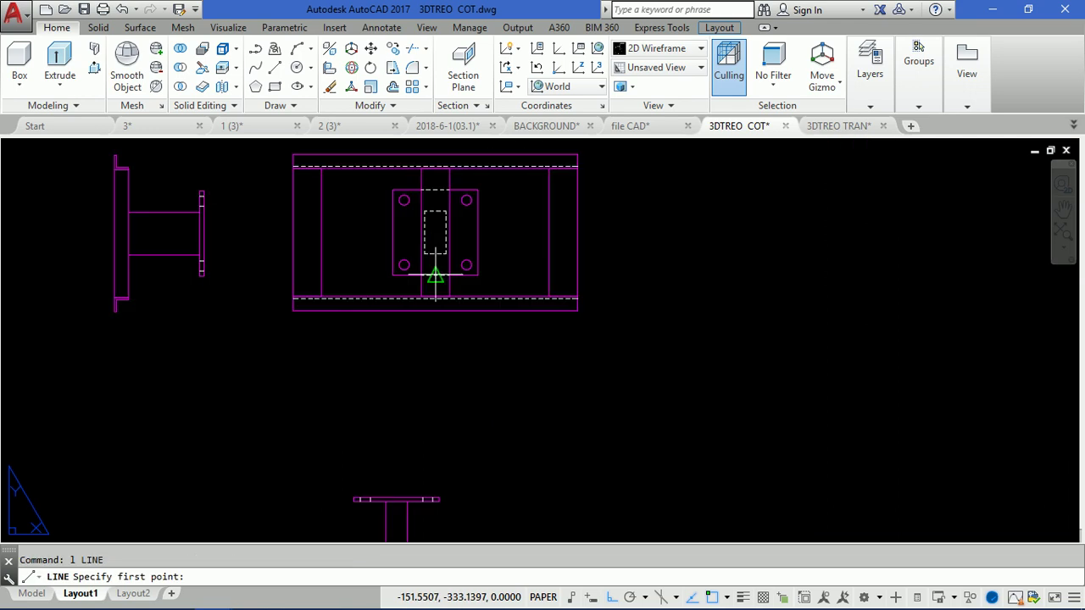
pyautogui.click(434, 276)
pyautogui.scroll(-3, 435, 276)
pyautogui.click(477, 499)
pyautogui.press('Return')
# Move the T-section so it is centred on the vertical guide line.
pyautogui.click(298, 341)
pyautogui.click(588, 450)
pyautogui.write('m')
pyautogui.press('Return')
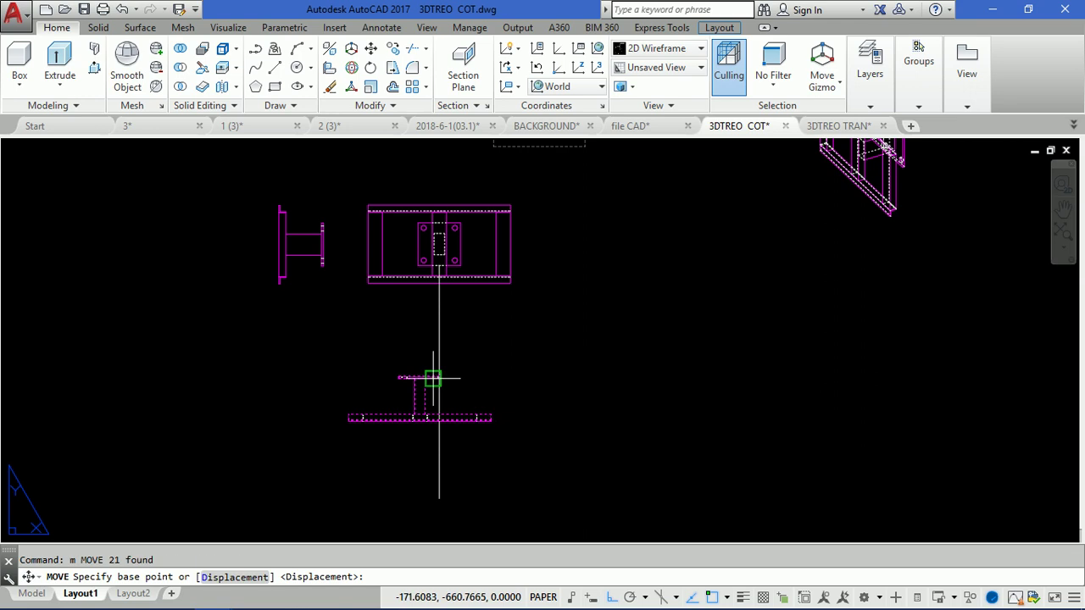
pyautogui.scroll(3, 433, 378)
pyautogui.click(448, 379)
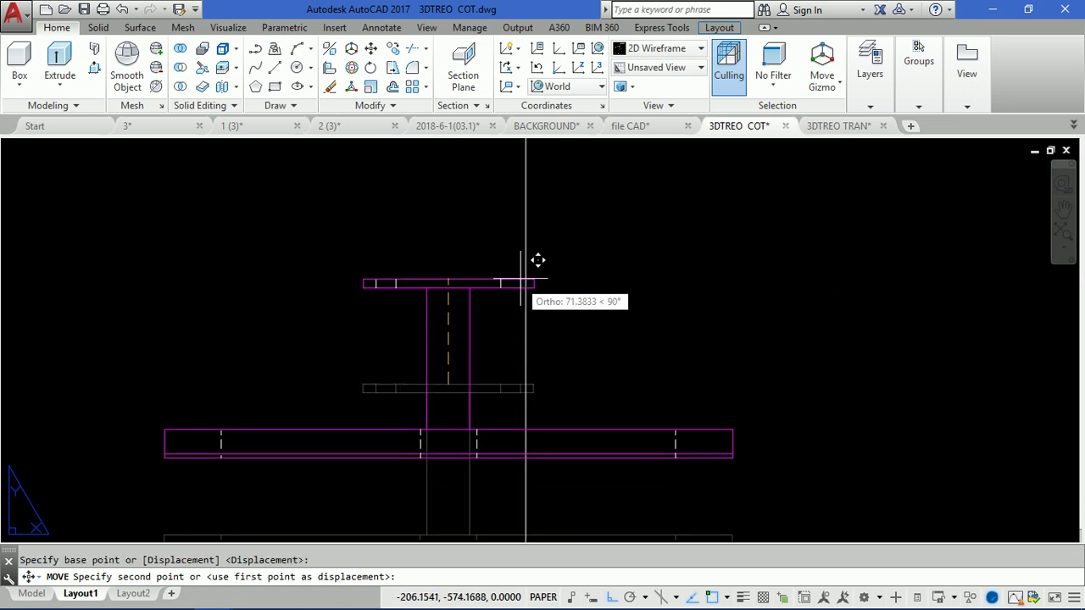
pyautogui.click(526, 276)
pyautogui.scroll(-3, 509, 422)
pyautogui.scroll(-3, 515, 424)
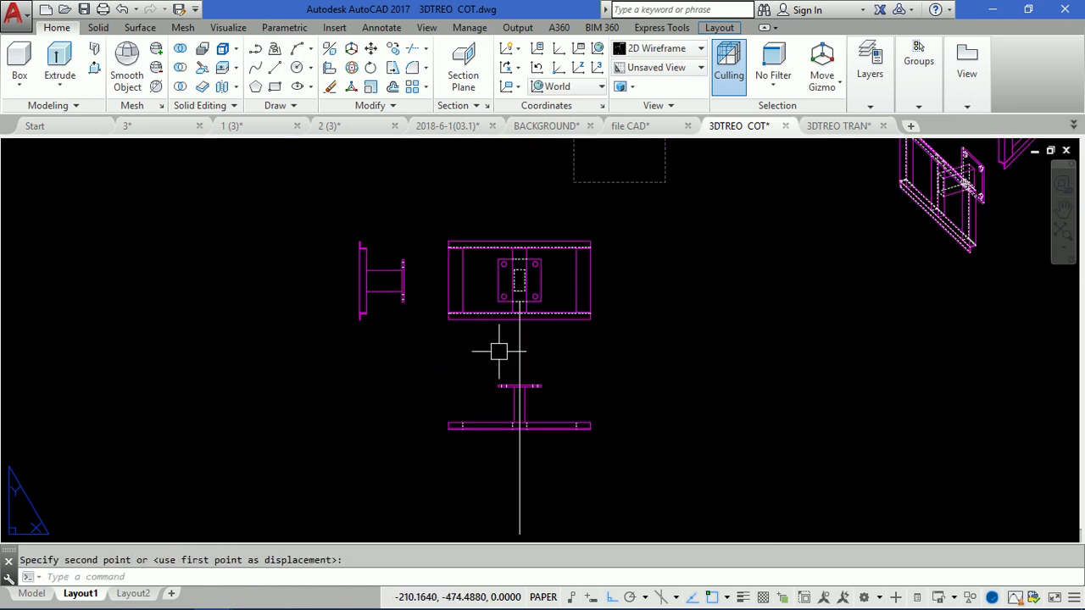
pyautogui.scroll(3, 468, 288)
# Draw a horizontal guide line extending to the left.
pyautogui.press('Return')
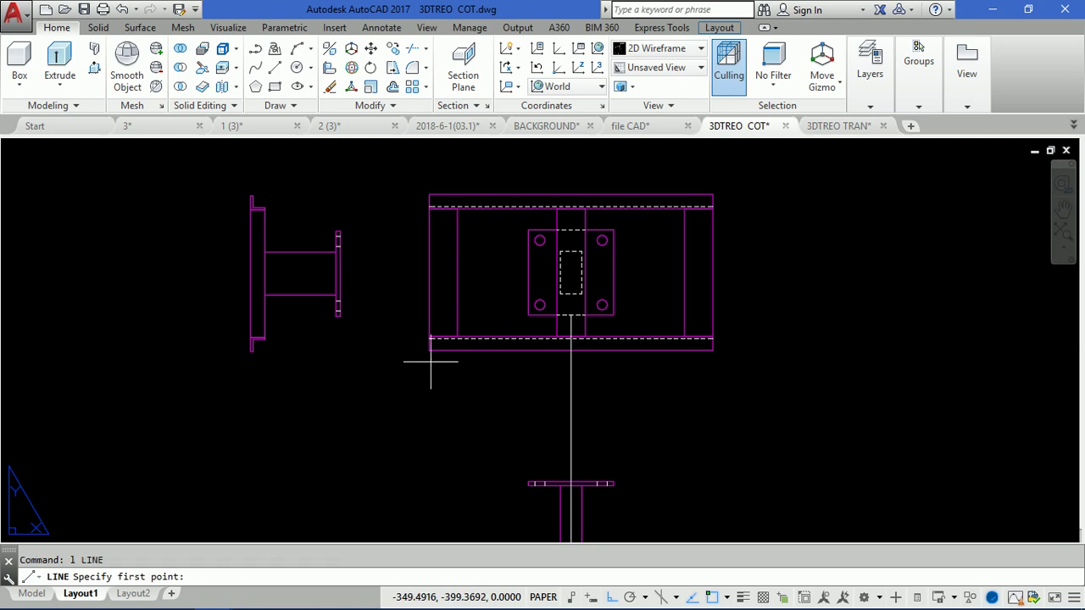
pyautogui.click(429, 349)
pyautogui.click(180, 373)
pyautogui.press('Return')
# Move the side view to align with the horizontal guide line.
pyautogui.click(212, 171)
pyautogui.click(321, 275)
pyautogui.write('m')
pyautogui.press('Return')
pyautogui.scroll(3, 237, 348)
pyautogui.scroll(2, 268, 358)
pyautogui.scroll(2, 288, 355)
pyautogui.click(324, 344)
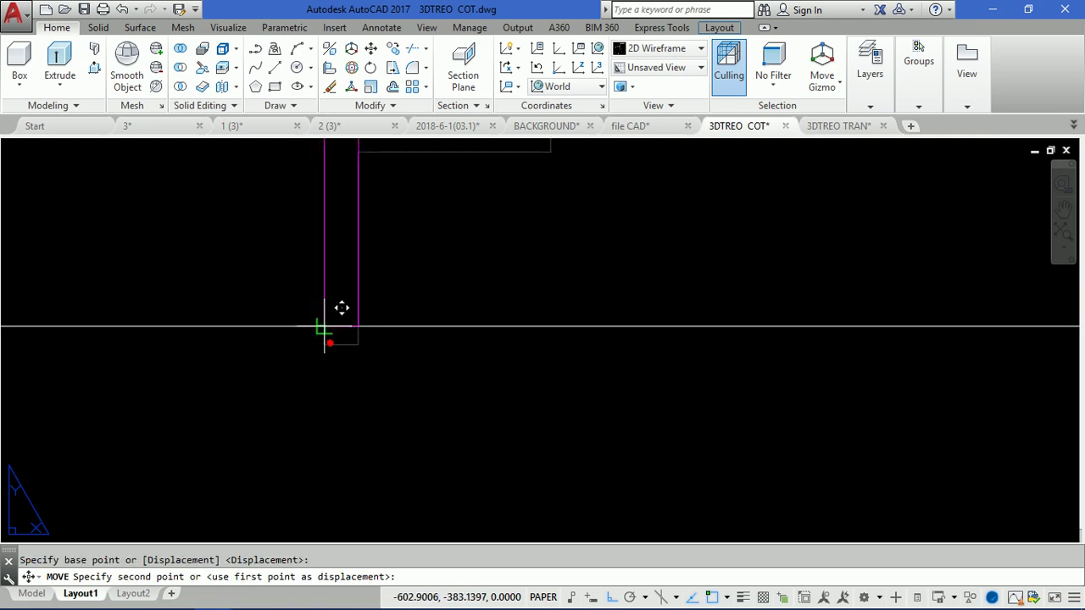
pyautogui.scroll(-4, 373, 356)
pyautogui.press('Escape')
pyautogui.click(475, 386)
# Erase the white guide line and pan toward the right-hand isometric assemblies.
pyautogui.write('e')
pyautogui.press('Return')
pyautogui.scroll(-3, 448, 351)
pyautogui.click(543, 380)
pyautogui.click(568, 365)
pyautogui.moveTo(548, 378); pyautogui.dragTo(282, 398, button='middle')
pyautogui.scroll(-3, 602, 377)
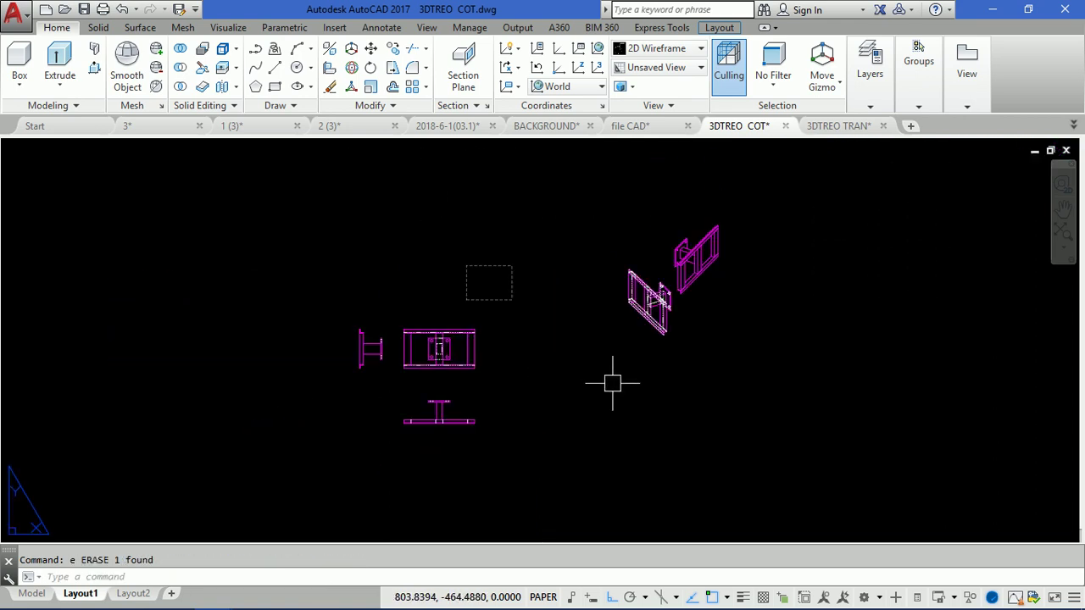
pyautogui.scroll(3, 684, 241)
# Move the upper-right isometric assembly, Ortho off, to below the side view.
pyautogui.click(646, 195)
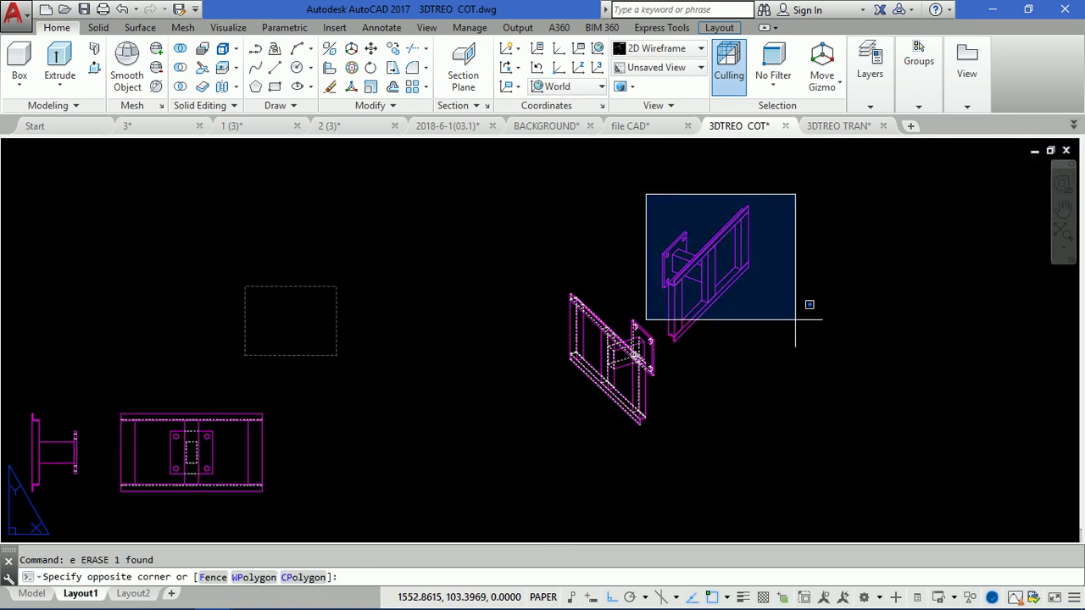
pyautogui.click(832, 325)
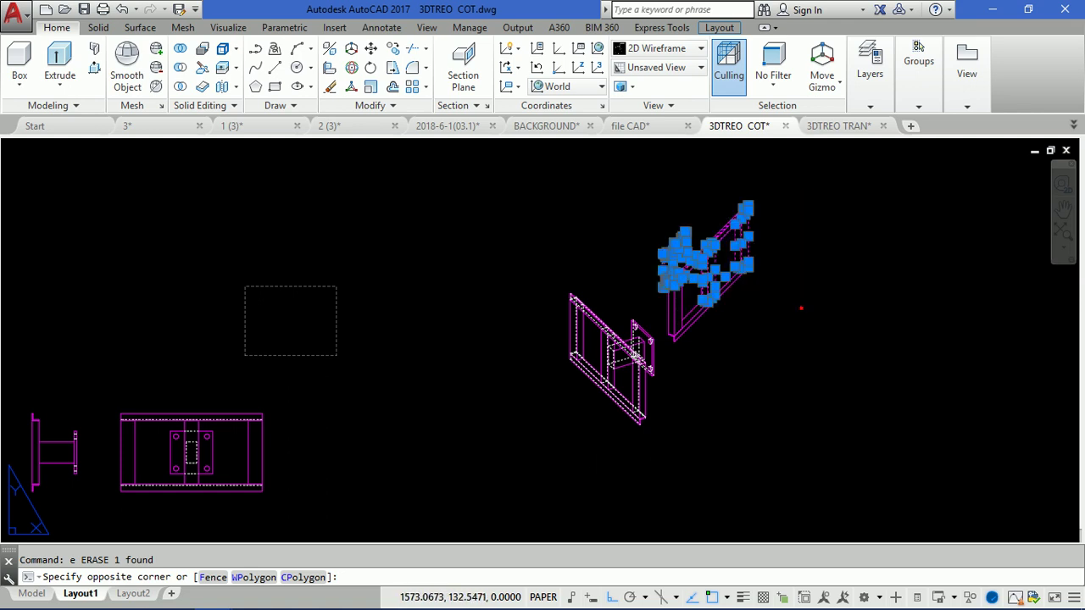
pyautogui.click(782, 347)
pyautogui.click(662, 182)
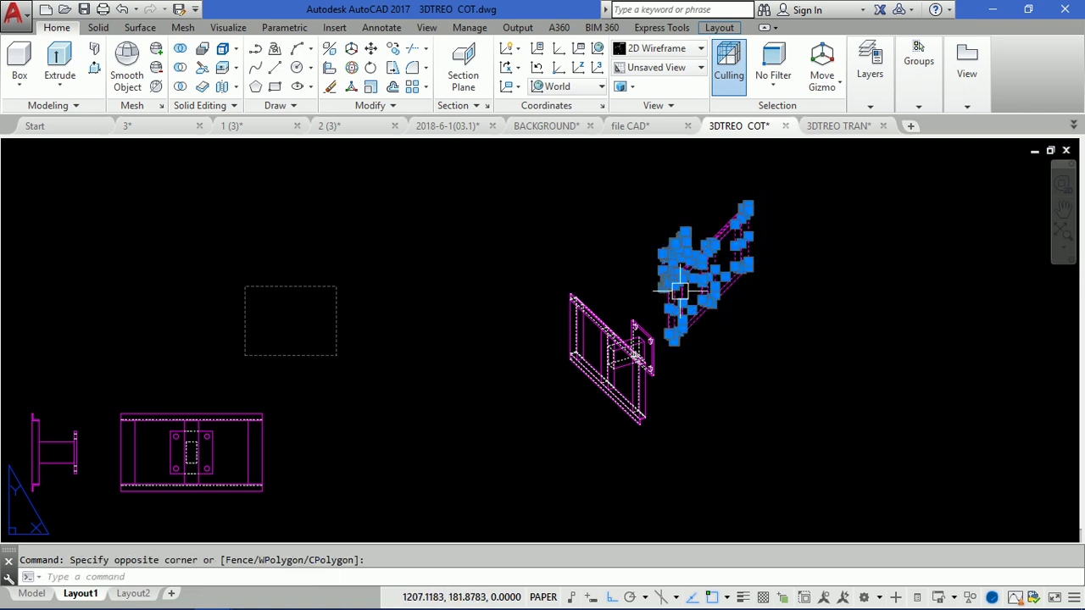
pyautogui.write('m')
pyautogui.press('Return')
pyautogui.click(683, 287)
pyautogui.moveTo(498, 415); pyautogui.dragTo(554, 314, button='middle')
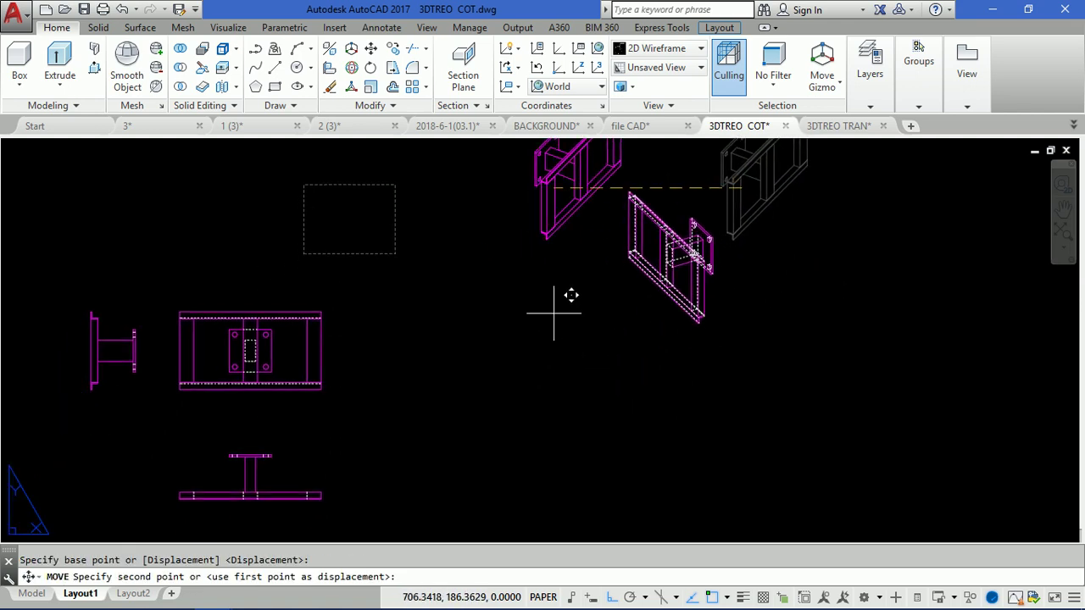
pyautogui.press('F8')
pyautogui.moveTo(395, 376); pyautogui.dragTo(642, 294, button='middle')
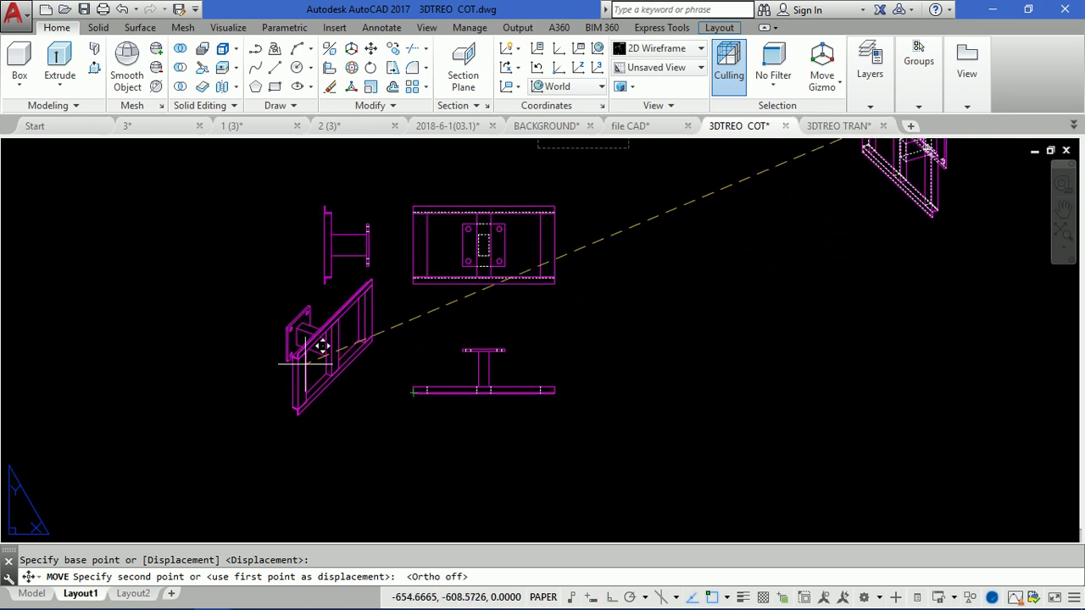
pyautogui.click(317, 373)
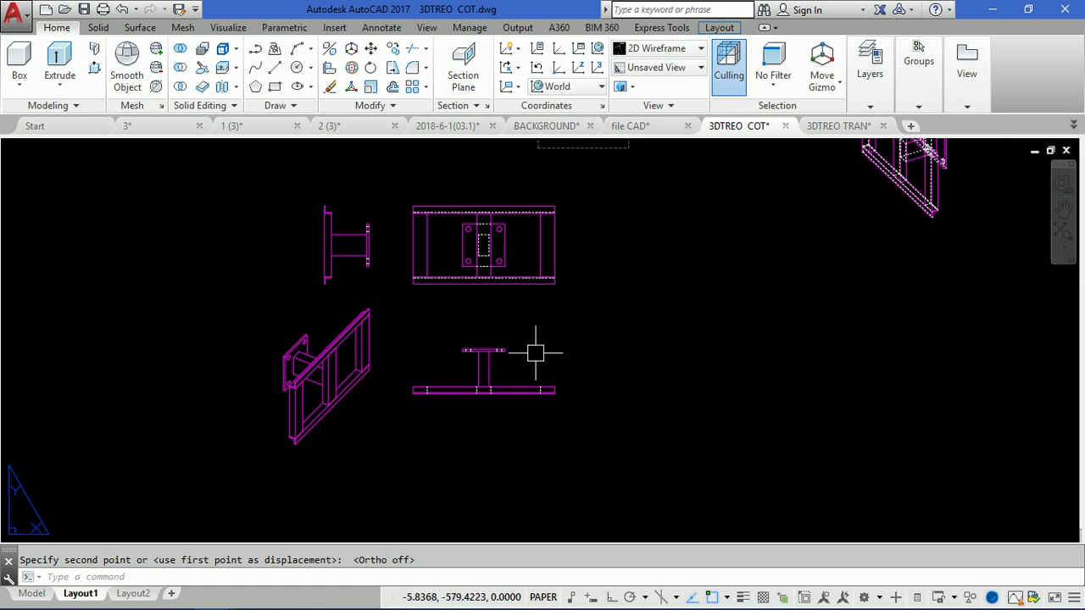
pyautogui.scroll(-2, 534, 352)
pyautogui.scroll(-2, 555, 329)
# Move the other isometric assembly to the right of the views.
pyautogui.click(567, 198)
pyautogui.click(764, 390)
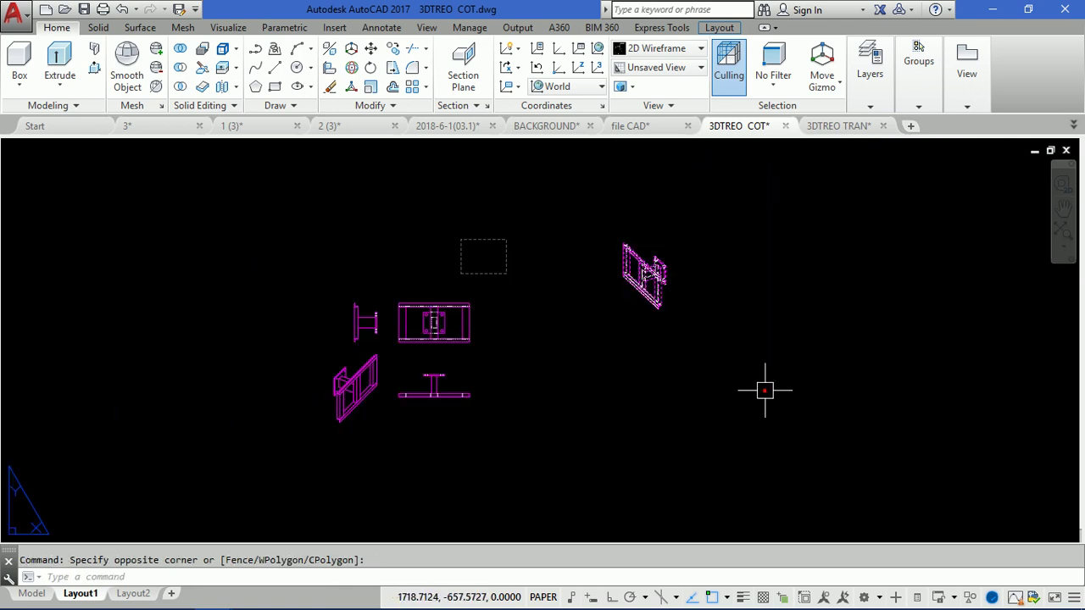
pyautogui.write('m')
pyautogui.press('Return')
pyautogui.click(664, 286)
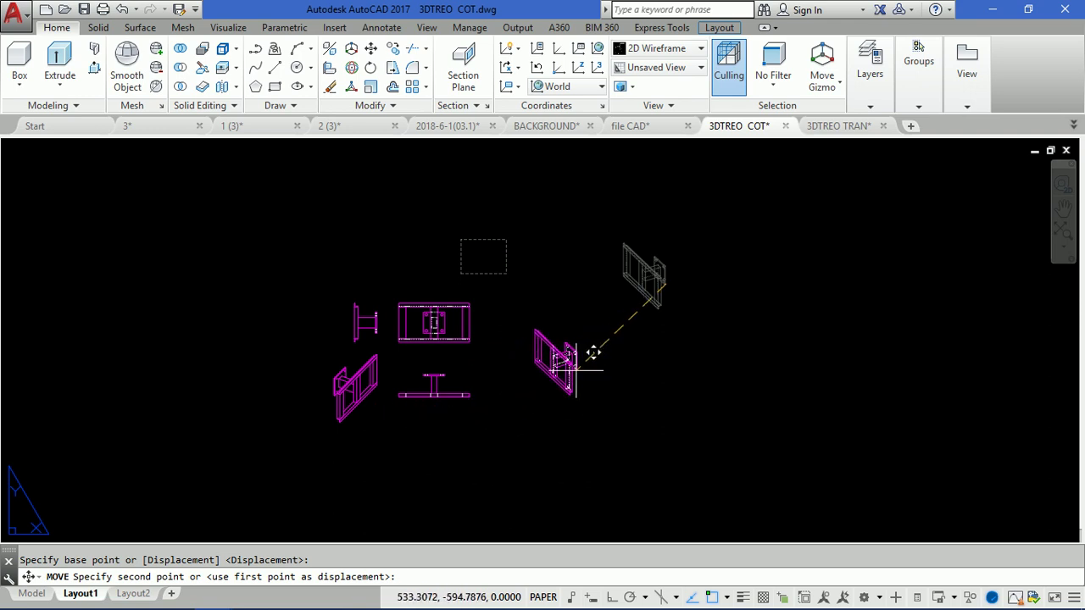
pyautogui.click(627, 376)
pyautogui.press('Escape')
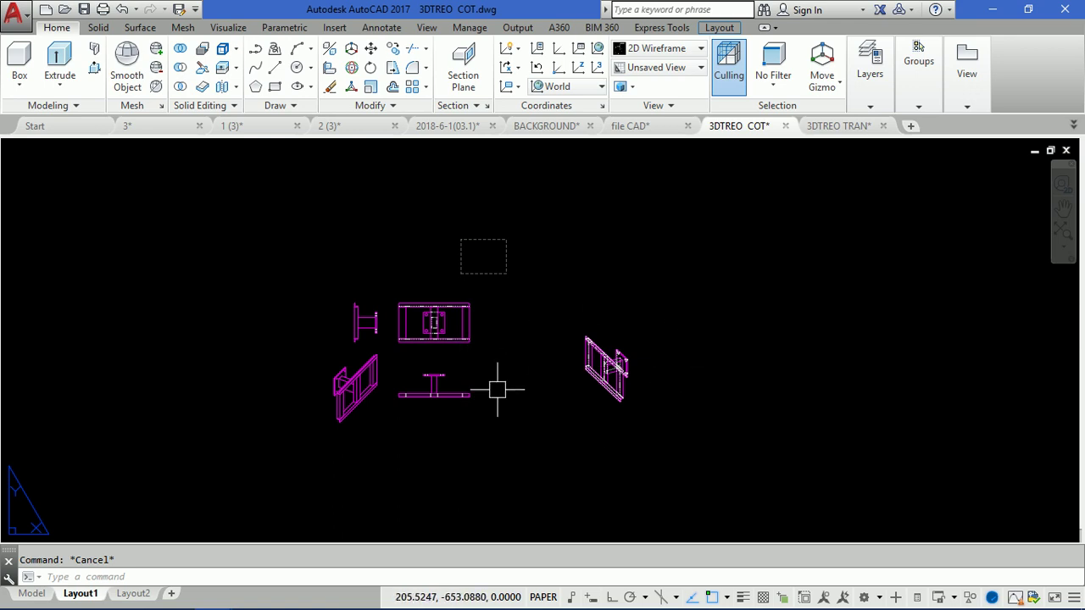
# Pan the layout left and switch to the 3DTREO TRAN drawing.
pyautogui.scroll(3, 335, 360)
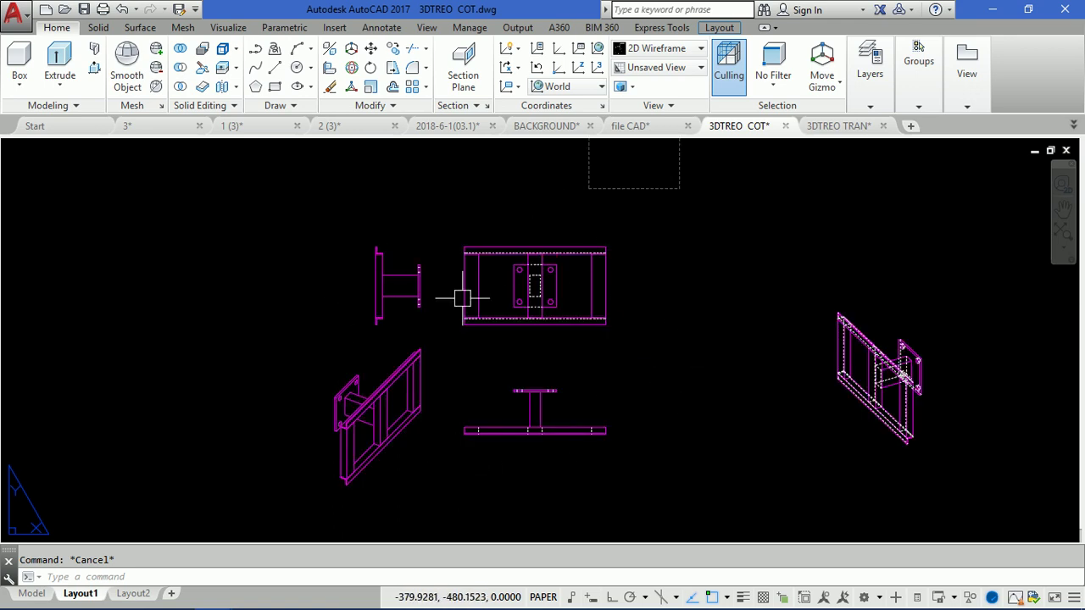
pyautogui.moveTo(461, 297); pyautogui.dragTo(298, 312, button='middle')
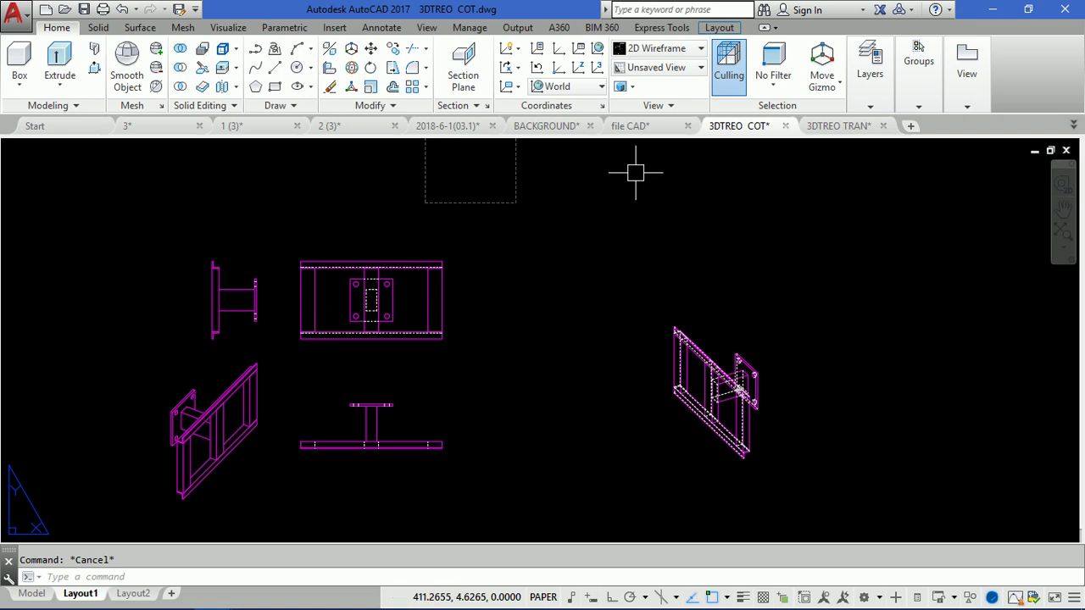
pyautogui.click(835, 125)
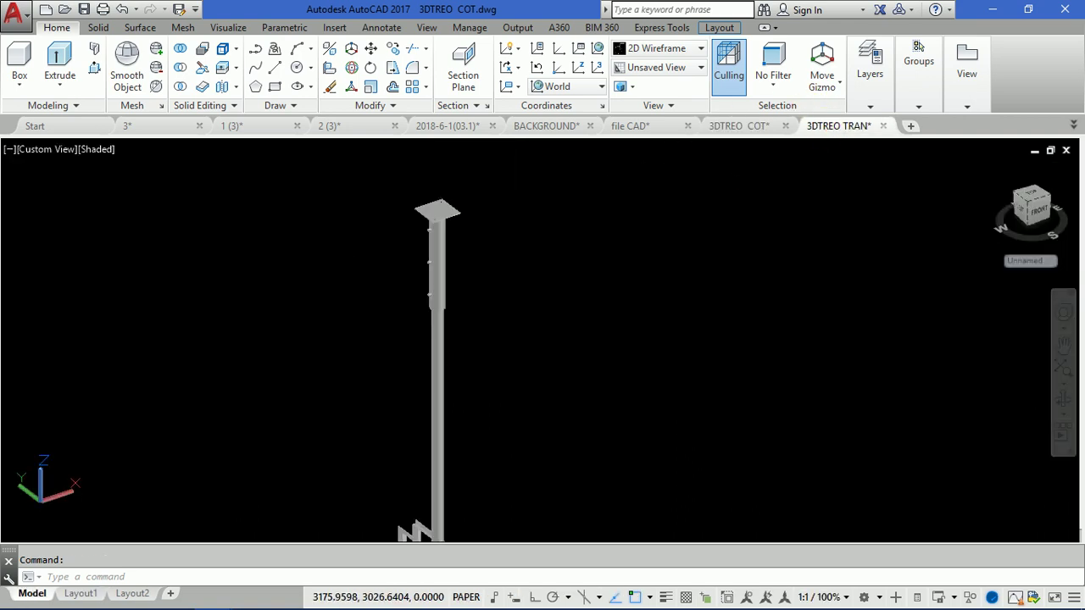
# Review the ceiling-mount and column-mount sheets in file CAD, then return to 3DTREO COT.
pyautogui.click(723, 131)
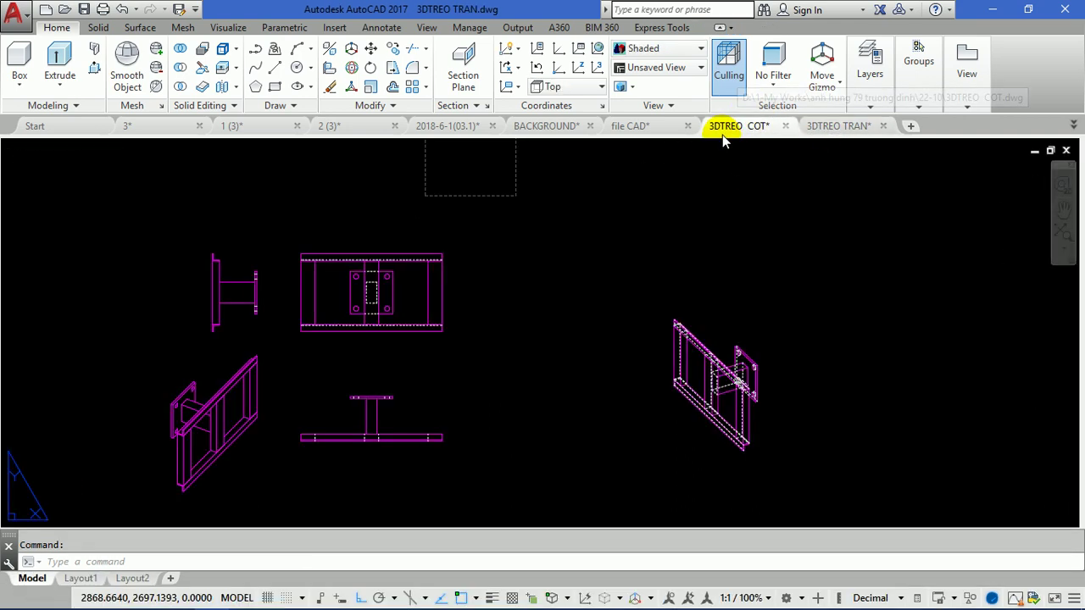
pyautogui.click(640, 127)
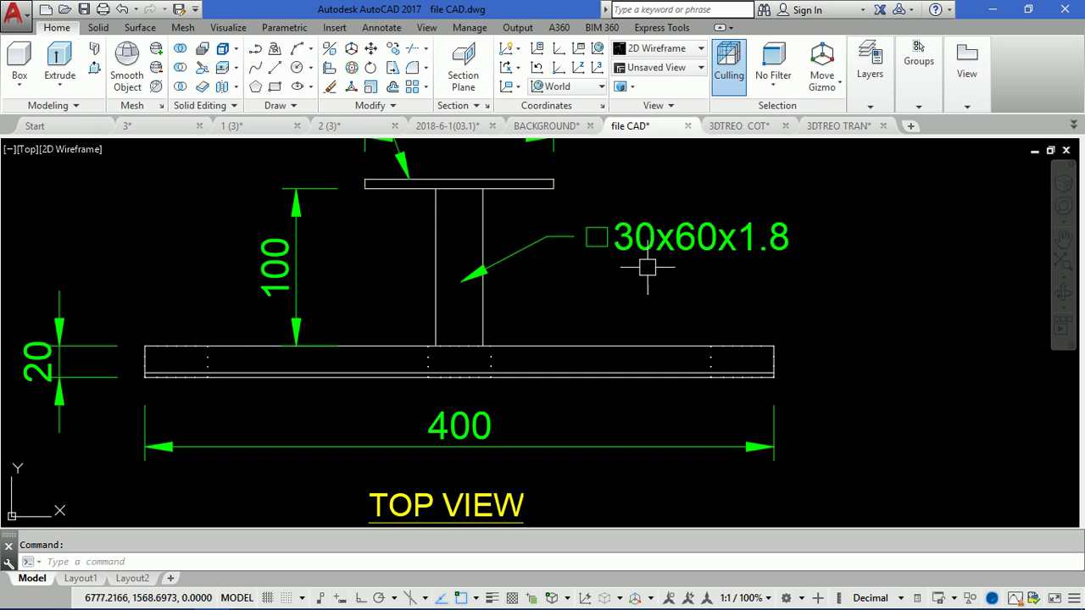
pyautogui.scroll(-5, 644, 266)
pyautogui.moveTo(604, 268); pyautogui.dragTo(797, 404, button='middle')
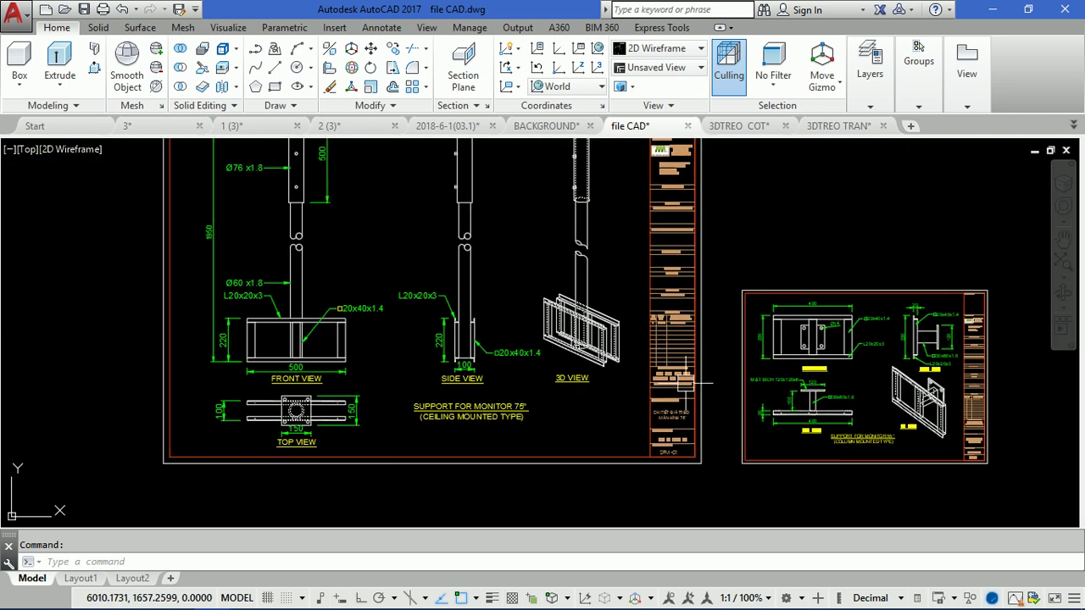
pyautogui.moveTo(473, 294); pyautogui.dragTo(474, 364, button='middle')
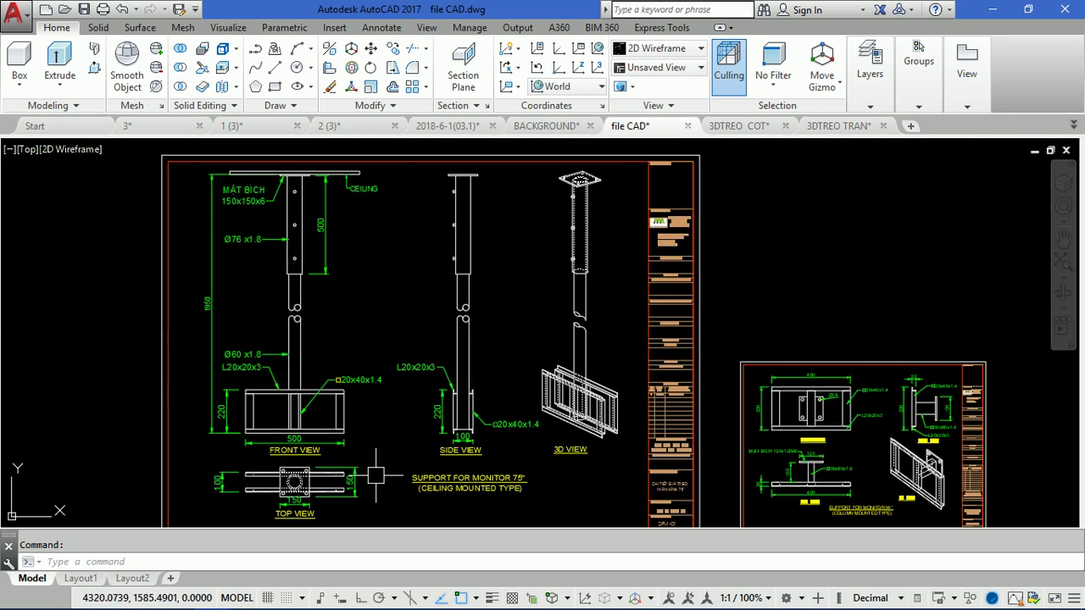
pyautogui.moveTo(868, 458); pyautogui.dragTo(621, 362, button='middle')
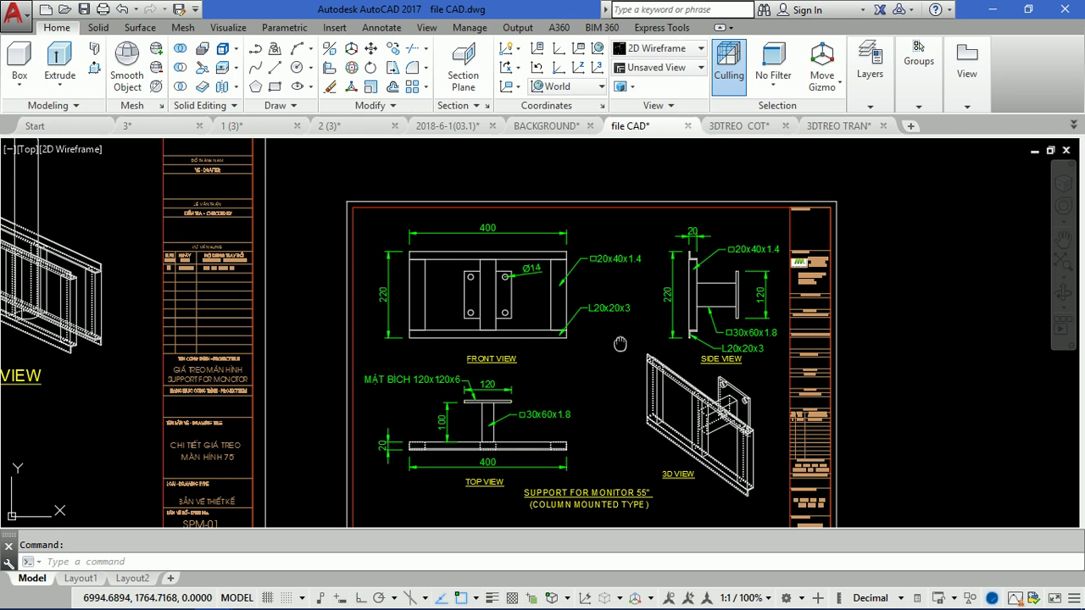
pyautogui.moveTo(641, 326); pyautogui.dragTo(640, 281, button='middle')
pyautogui.scroll(4, 509, 317)
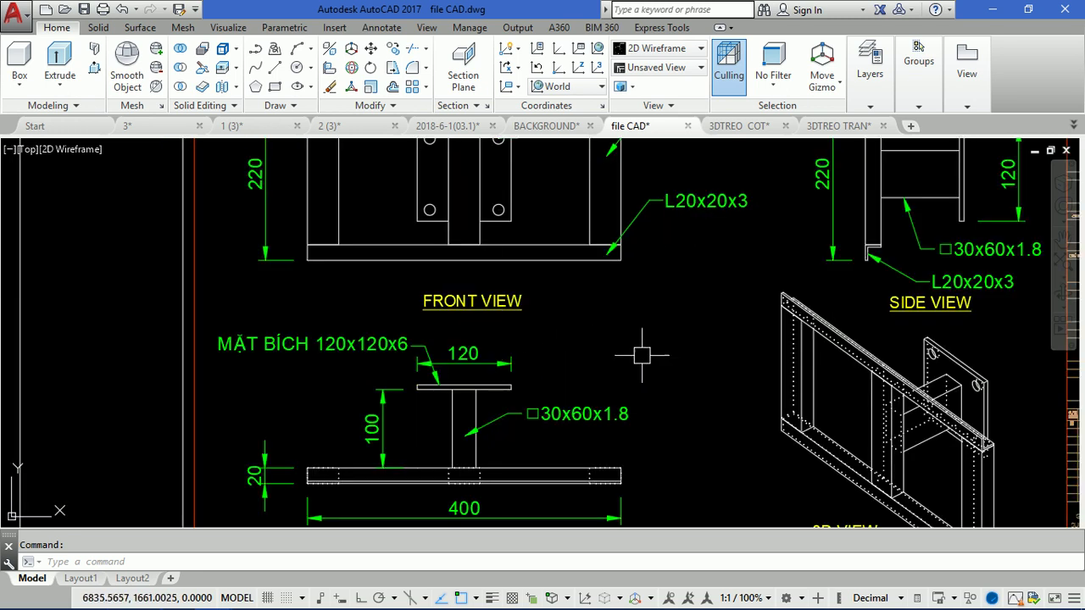
pyautogui.scroll(-4, 581, 322)
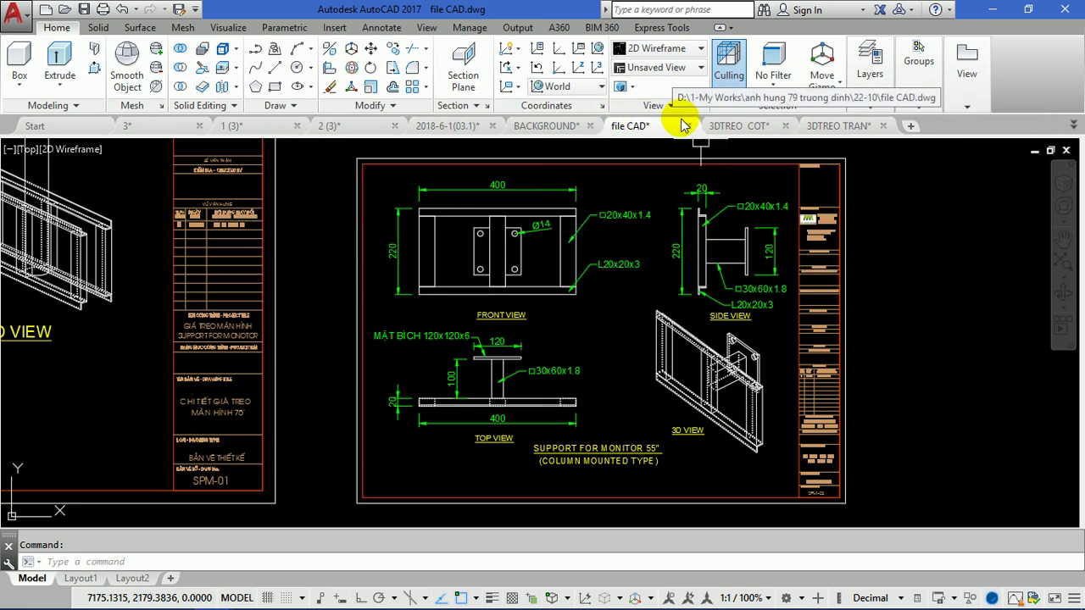
pyautogui.click(728, 125)
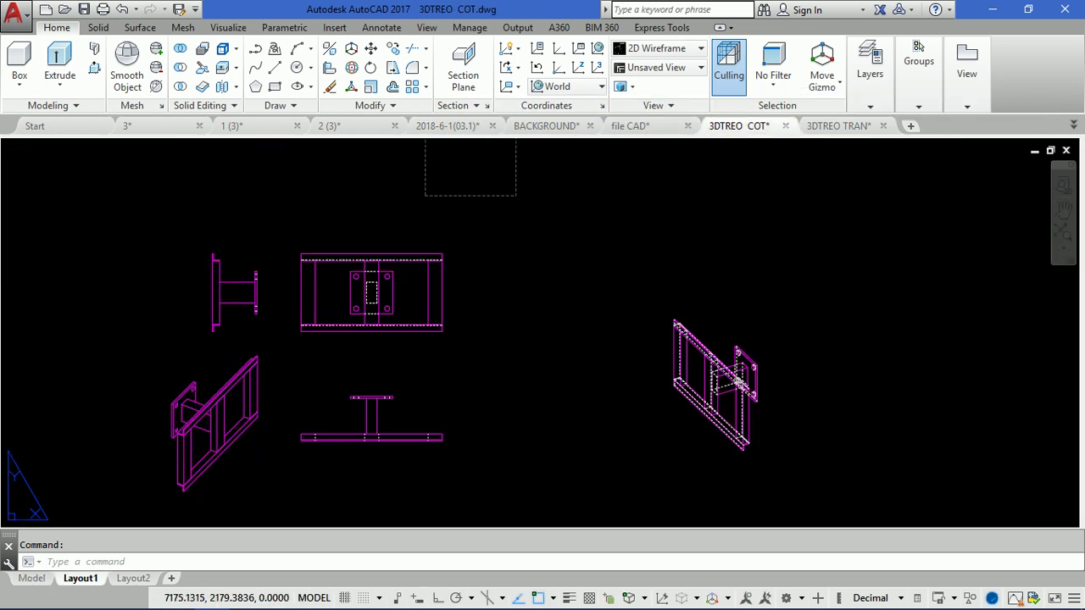
pyautogui.click(33, 595)
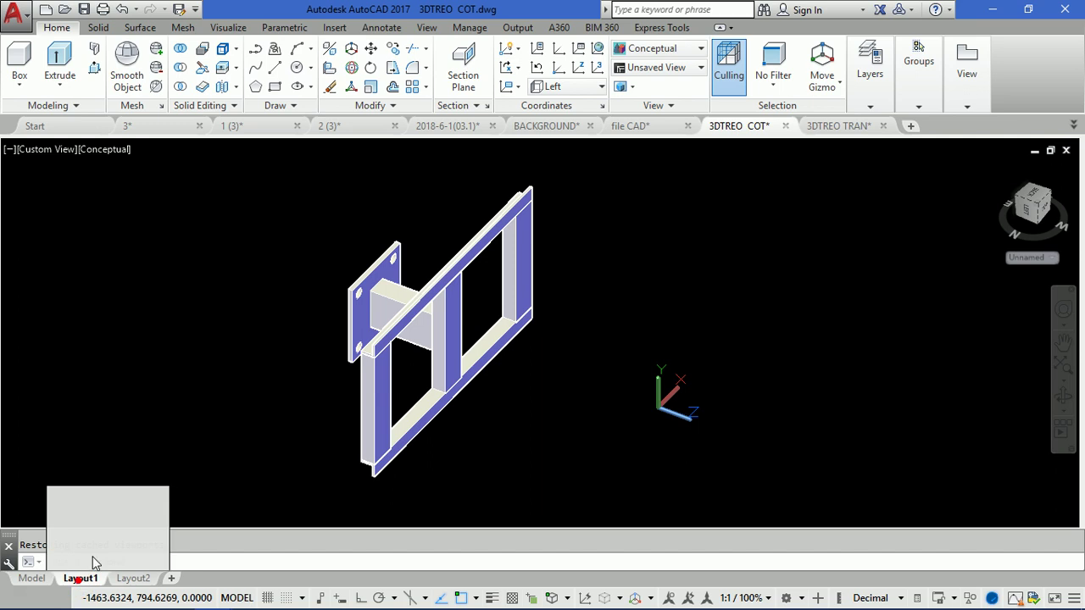
pyautogui.click(80, 580)
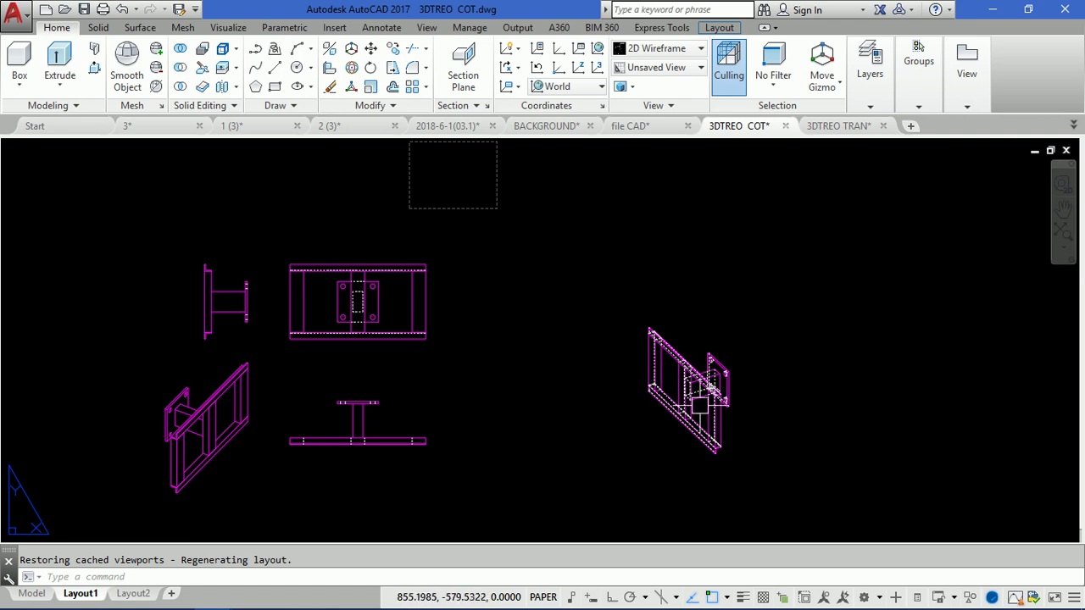
pyautogui.scroll(3, 699, 394)
pyautogui.moveTo(700, 388)
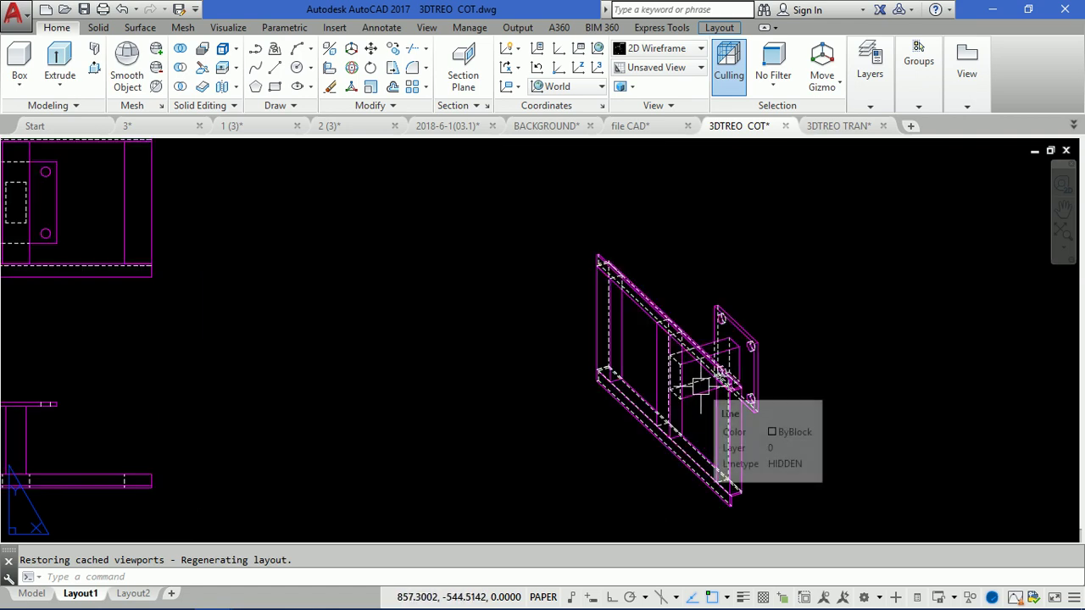
pyautogui.scroll(-3, 720, 367)
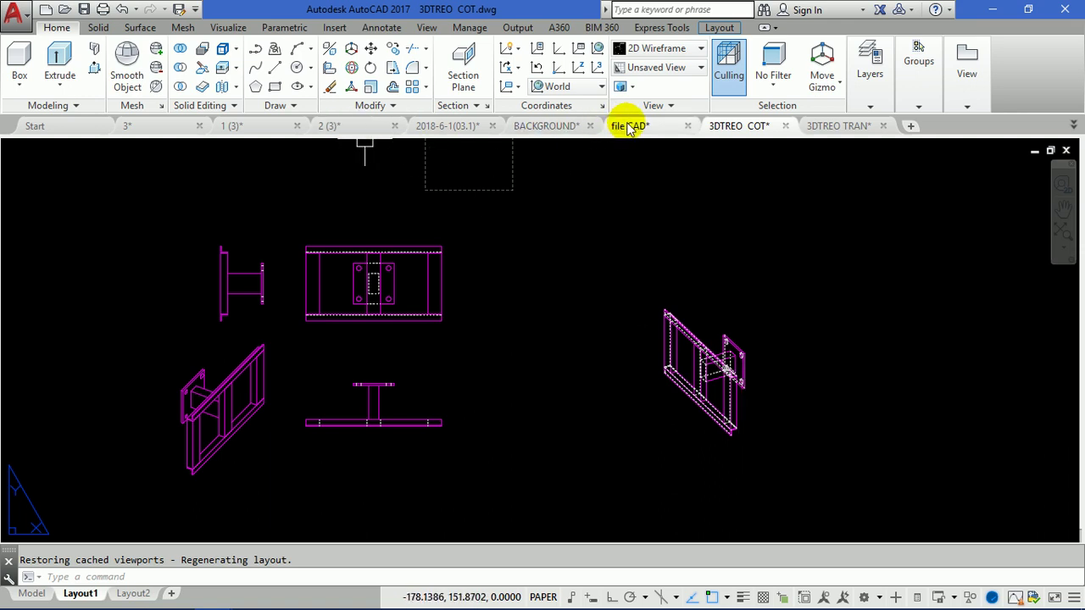
pyautogui.moveTo(628, 125)
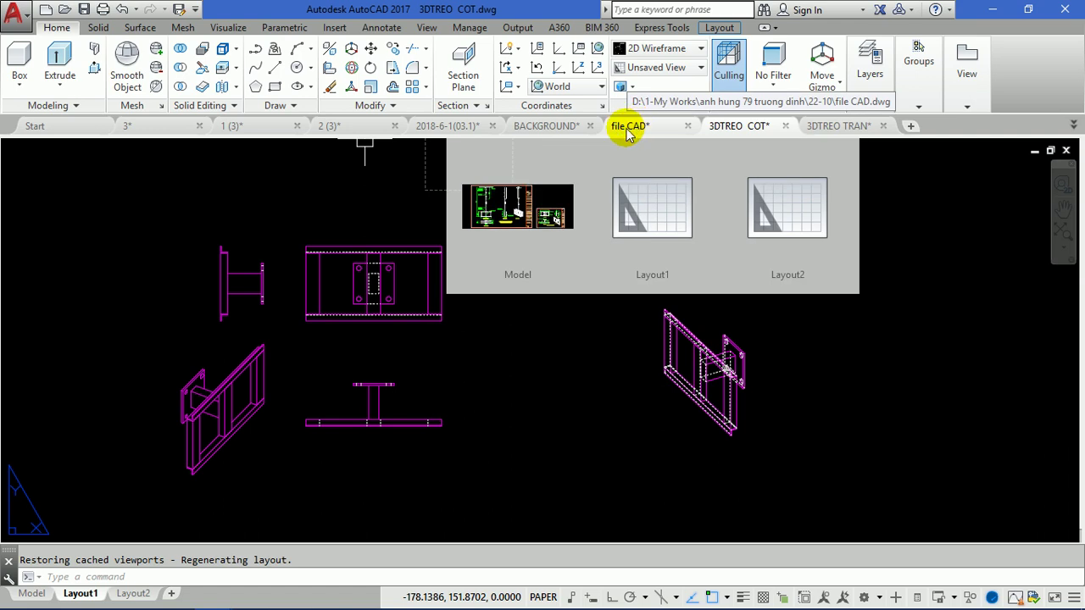
# Bring up the BACKGROUND drawing with its 'XUẤT HÌNH KHỐI 3D SANG CÁC HÌNH 2D' banner.
pyautogui.click(551, 127)
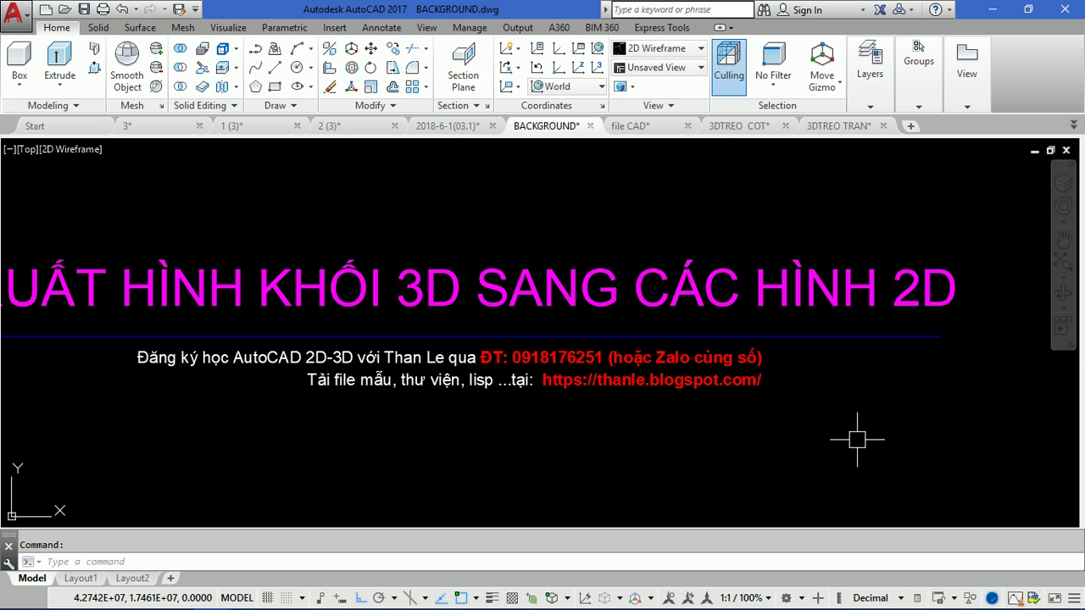
pyautogui.click(450, 594)
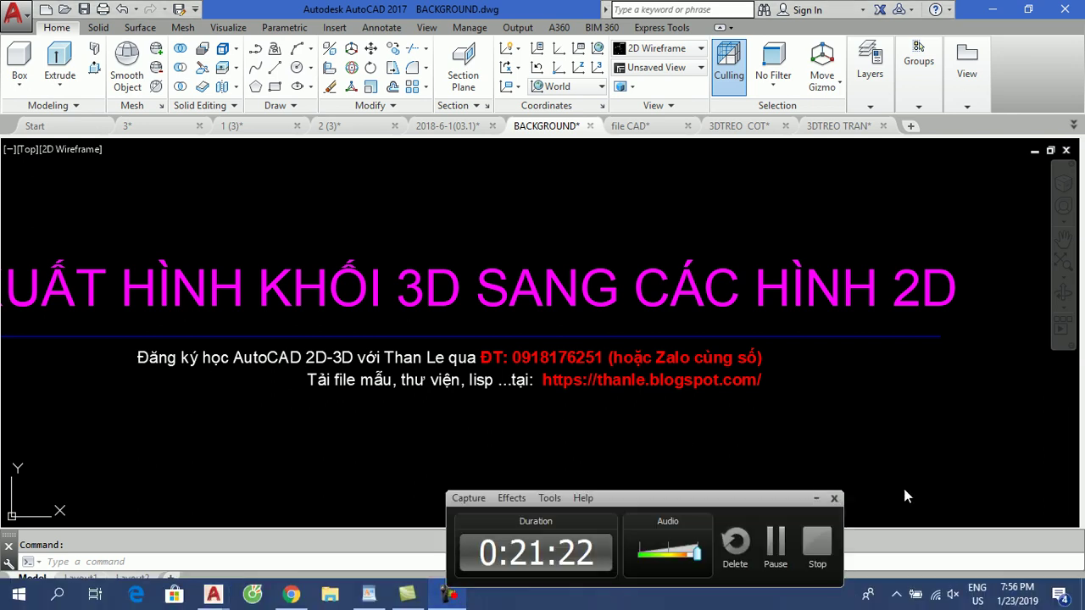